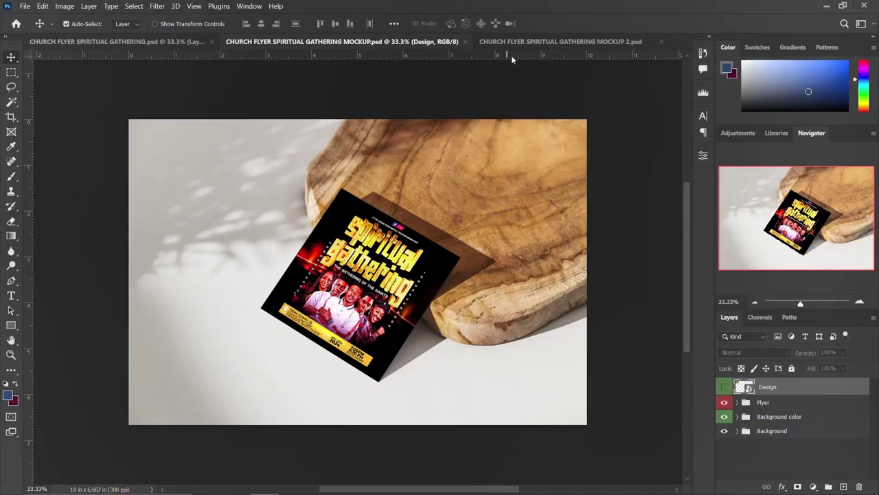
# - Compare the flat flyer with the wooden board and paper-clip mockups, ending on the flat flyer
pyautogui.click(79, 43)
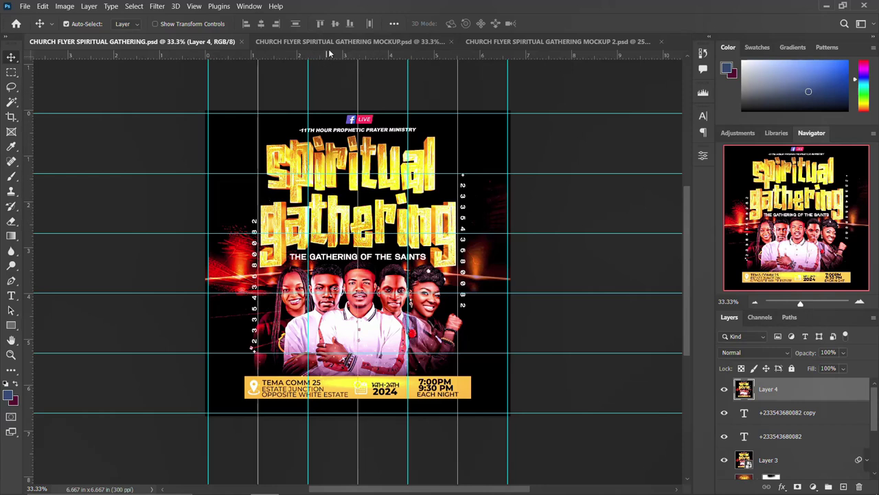
pyautogui.click(286, 41)
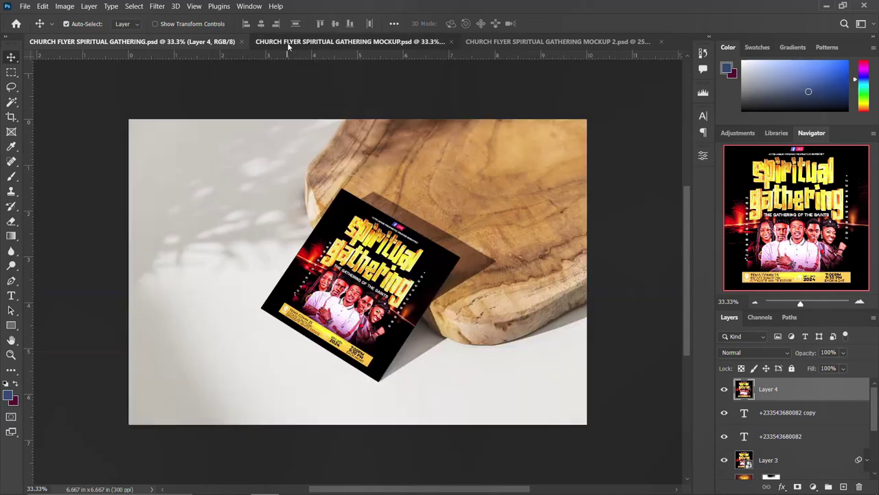
pyautogui.click(522, 44)
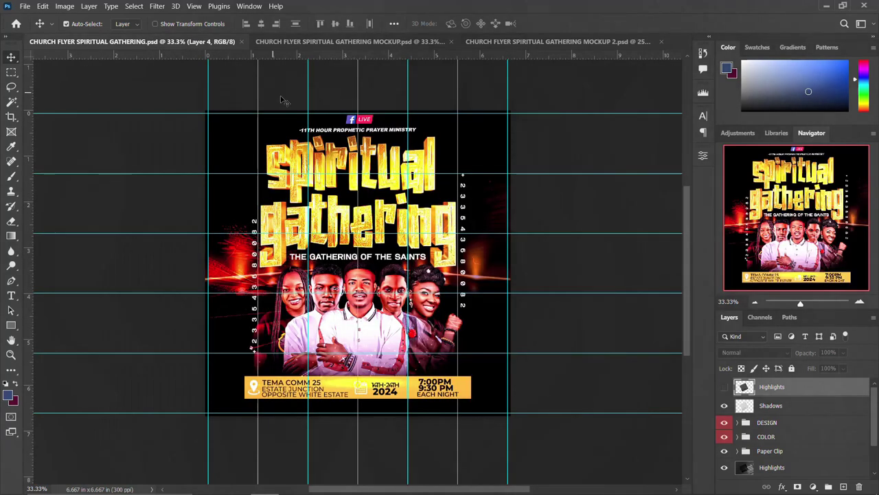
pyautogui.click(146, 42)
pyautogui.click(285, 43)
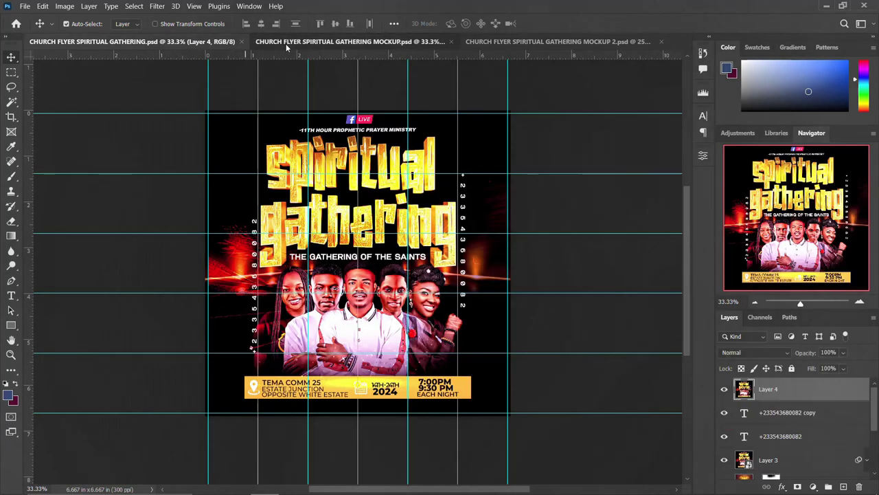
pyautogui.click(164, 44)
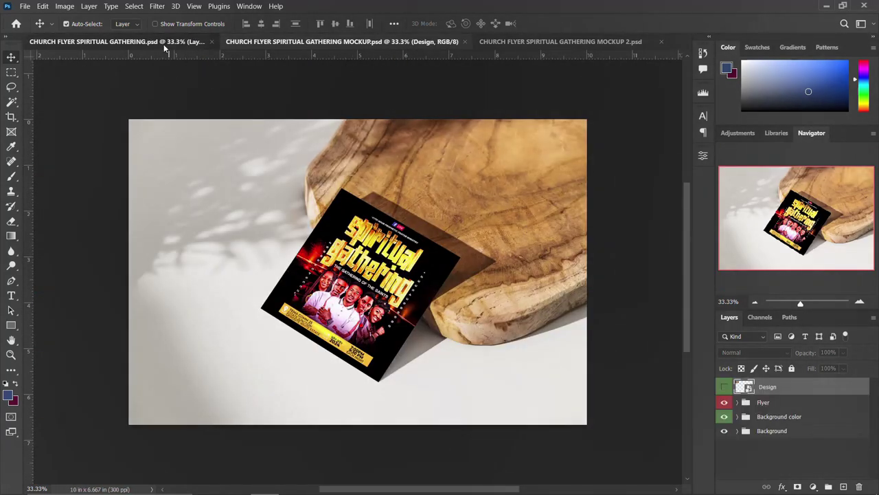
pyautogui.click(390, 43)
pyautogui.click(539, 44)
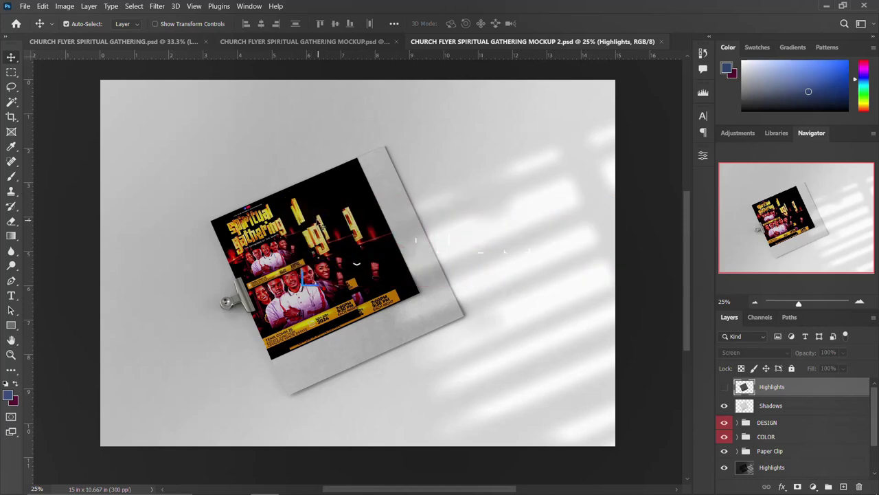
pyautogui.click(130, 42)
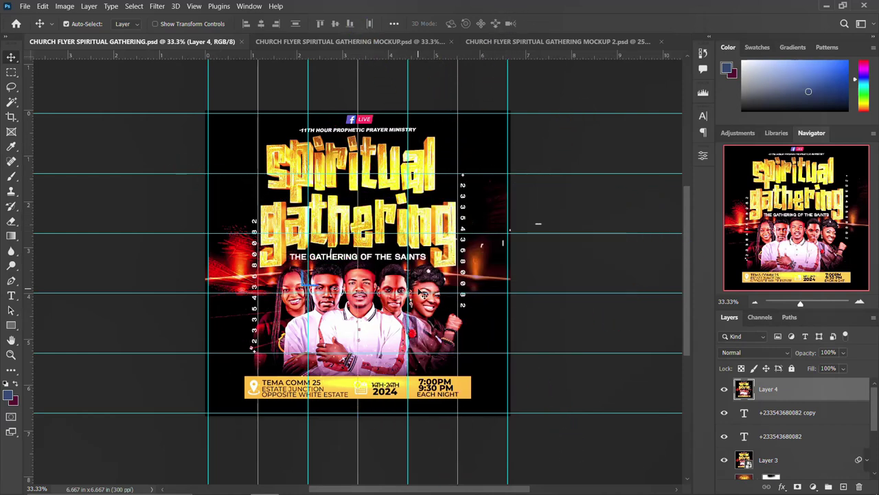
pyautogui.scroll(1, 424, 293)
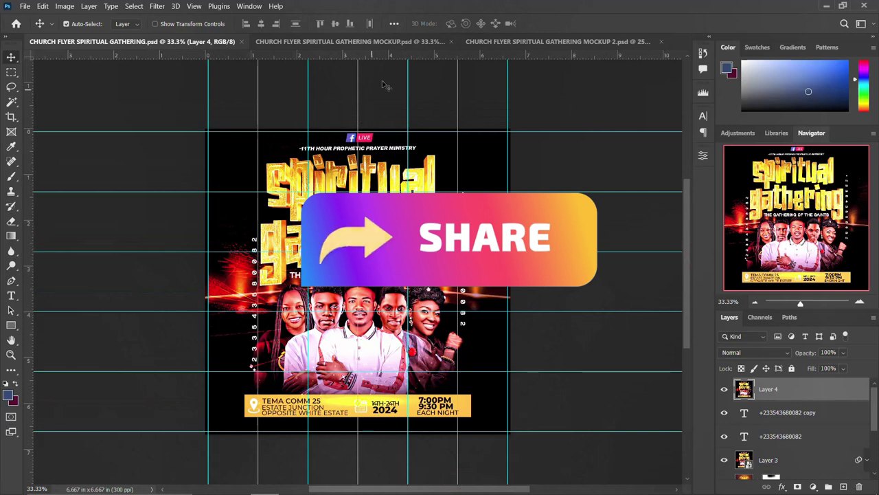
pyautogui.click(395, 42)
pyautogui.click(525, 42)
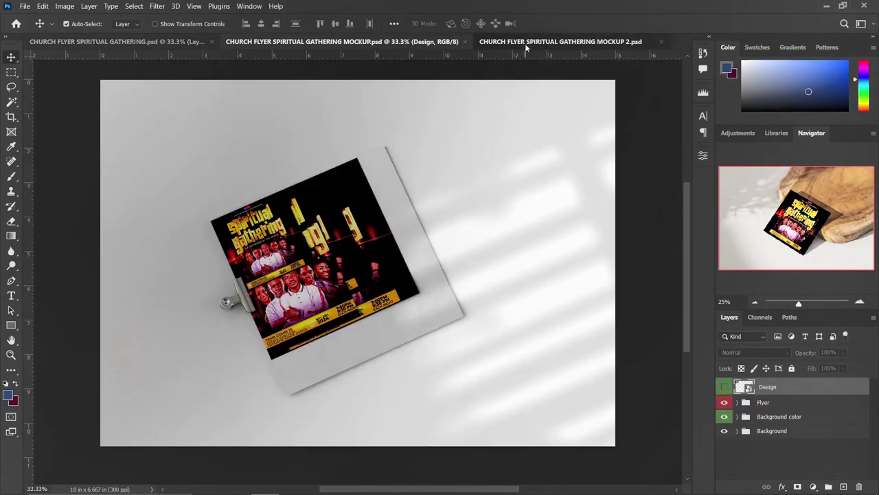
pyautogui.click(154, 43)
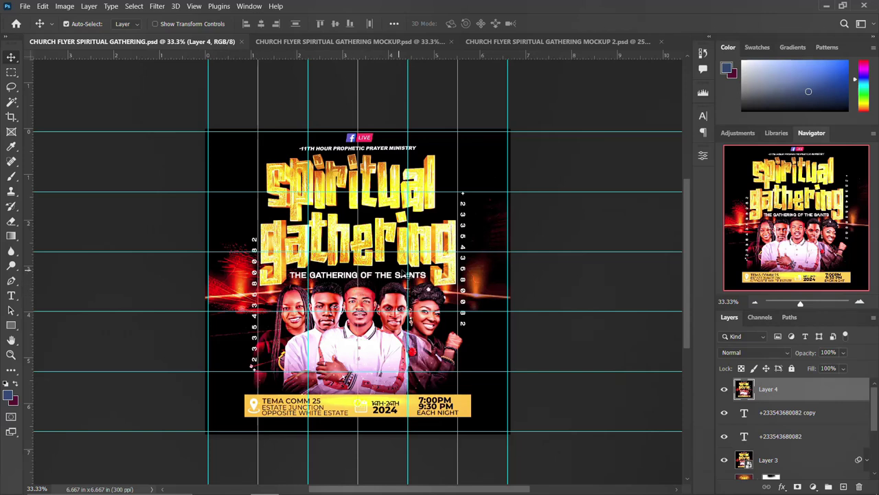
pyautogui.click(350, 42)
pyautogui.click(542, 42)
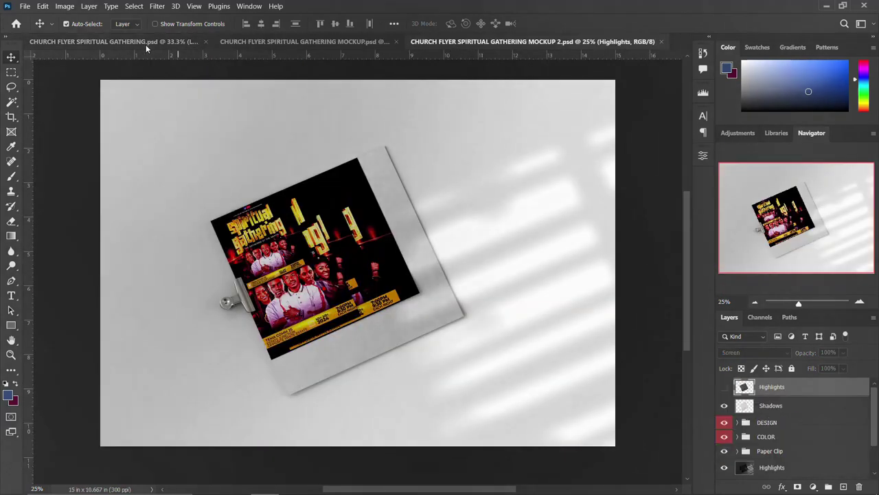
pyautogui.click(146, 42)
pyautogui.scroll(-1, 409, 283)
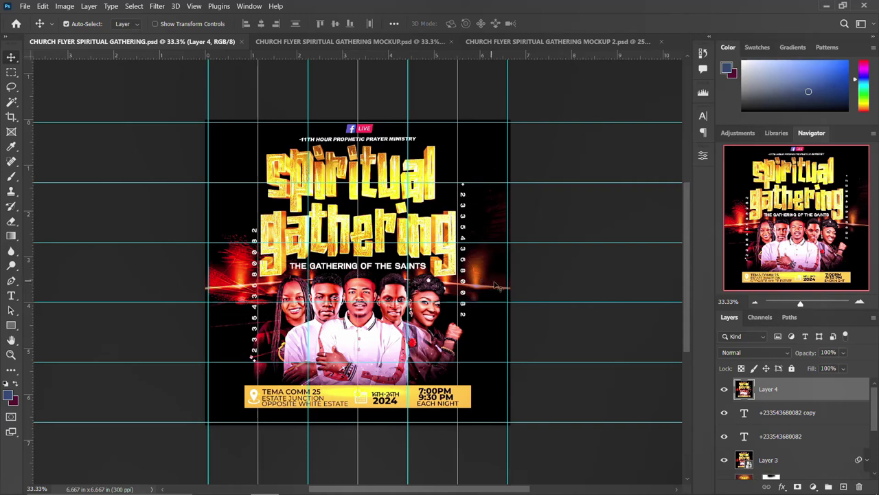
pyautogui.click(363, 42)
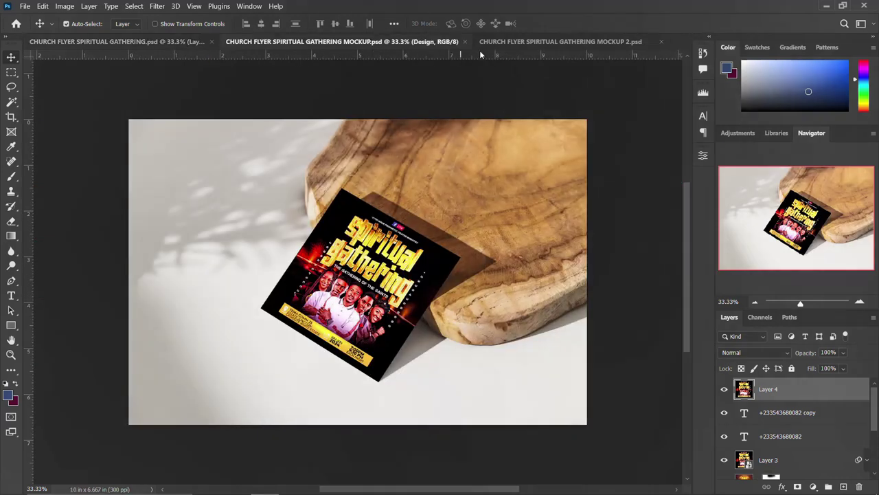
pyautogui.click(512, 43)
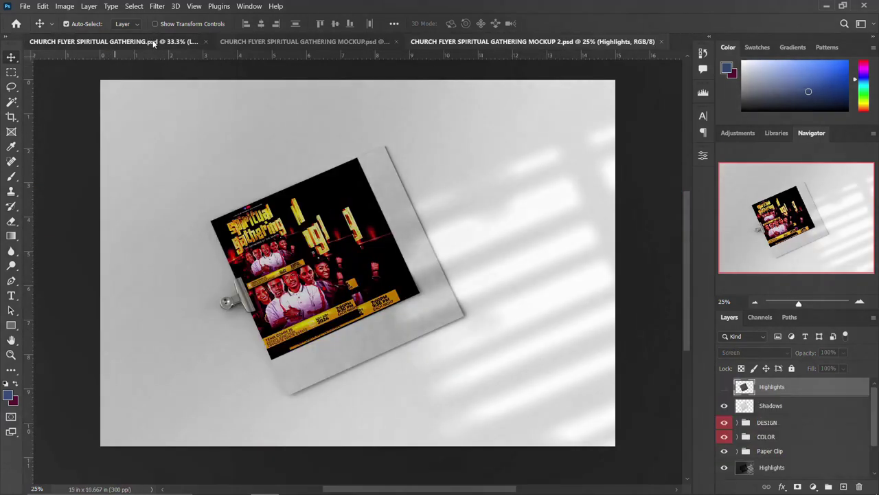
pyautogui.click(141, 41)
pyautogui.scroll(-2, 804, 442)
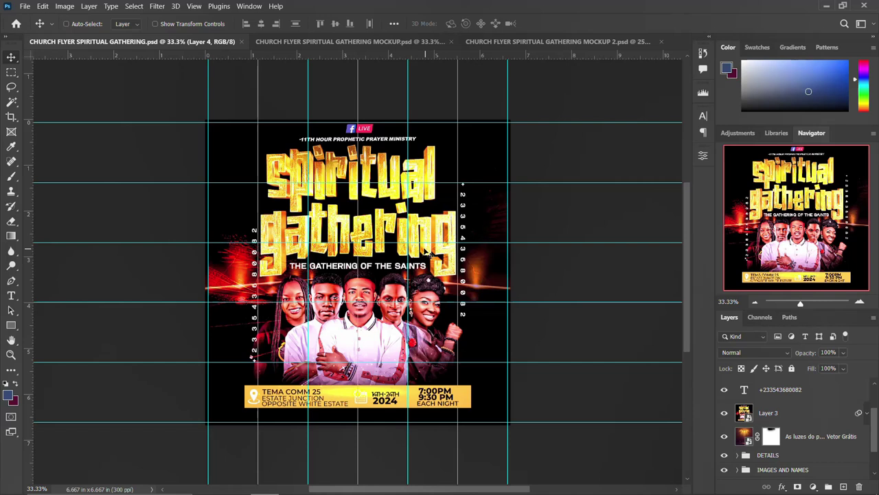
# - Start a new document from the 2000 × 2000 px Art & Illustration preset
pyautogui.hotkey('ctrl', 'n')
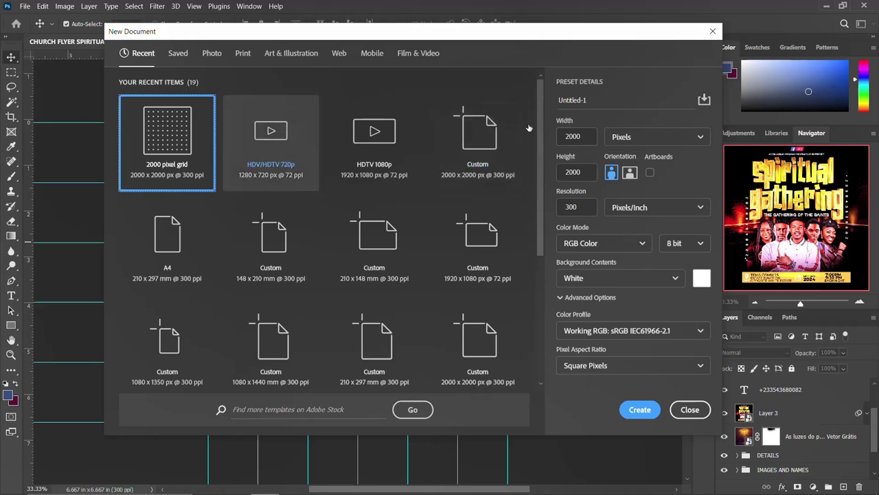
pyautogui.doubleClick(587, 136)
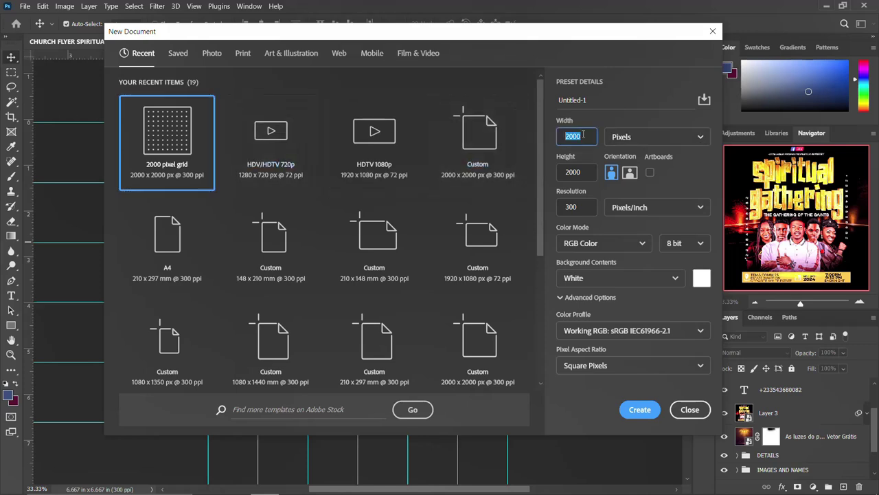
pyautogui.doubleClick(587, 174)
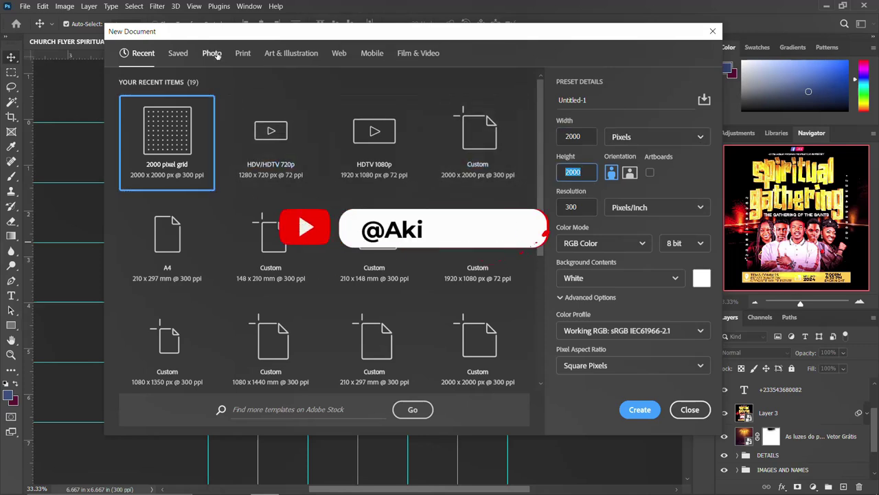
pyautogui.click(283, 55)
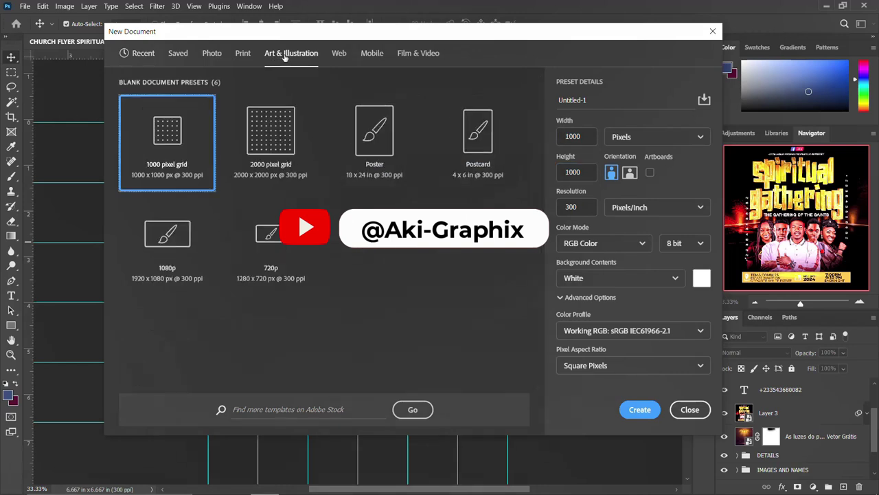
pyautogui.click(271, 151)
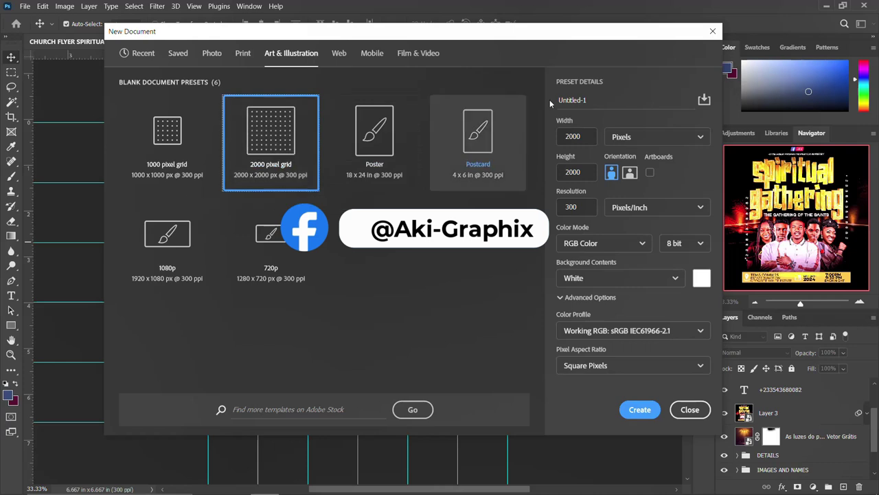
# - Name it SPIRITUAL GATHERING CHURCH FLYER from the Notepad title, check 300 ppi, and create it
pyautogui.moveTo(617, 102); pyautogui.dragTo(548, 88)
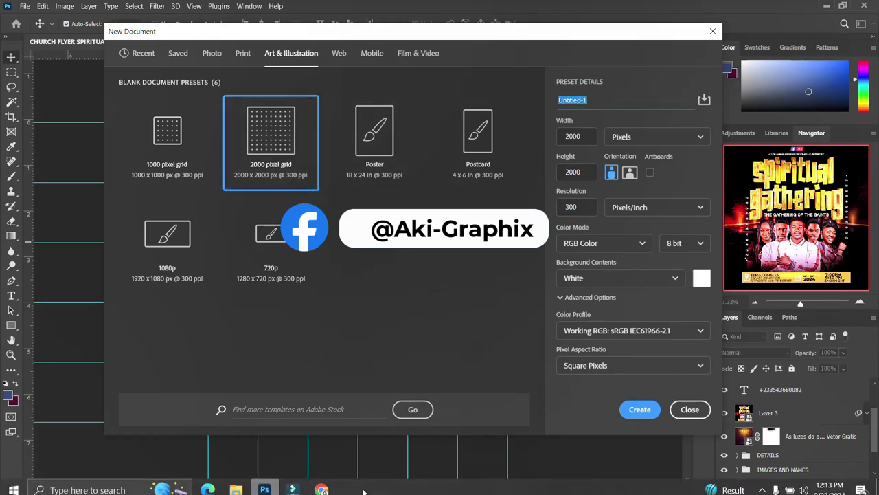
pyautogui.click(235, 483)
pyautogui.doubleClick(473, 361)
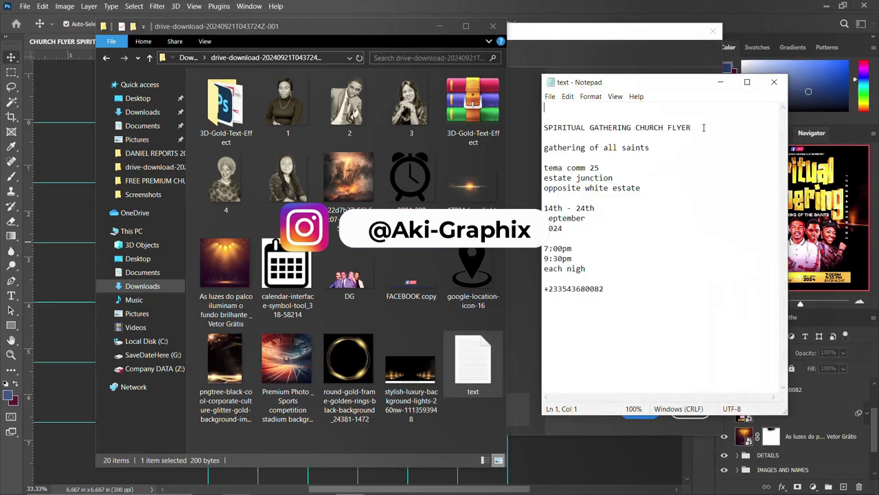
pyautogui.moveTo(704, 127); pyautogui.dragTo(533, 123)
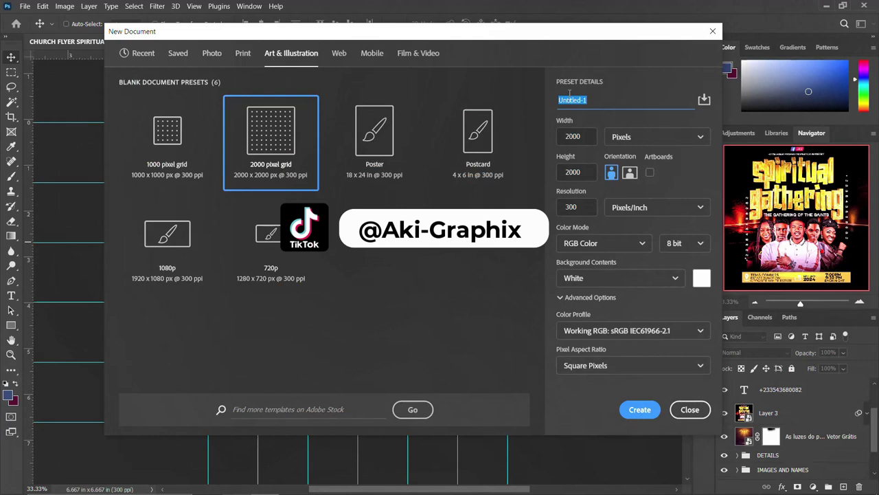
pyautogui.write('SPIRITUAL GATHERING CHURCH FLYER')
pyautogui.moveTo(587, 135); pyautogui.dragTo(555, 134)
pyautogui.moveTo(582, 169); pyautogui.dragTo(558, 172)
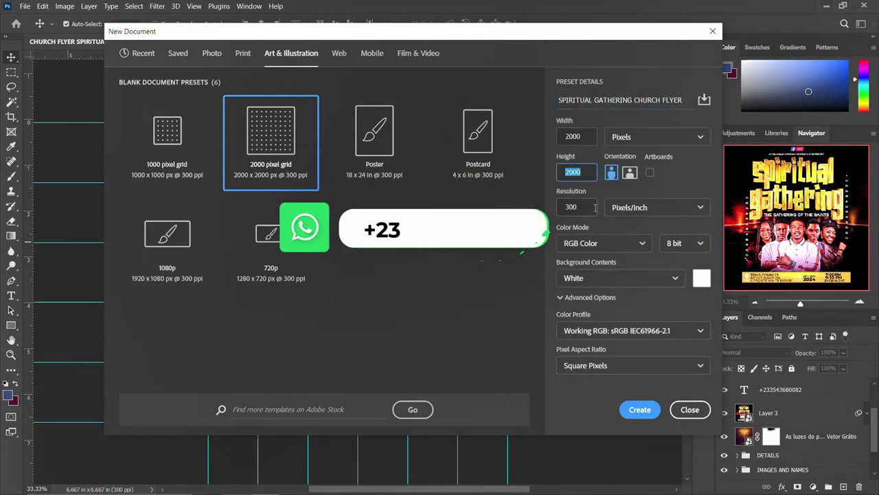
pyautogui.moveTo(585, 207); pyautogui.dragTo(553, 210)
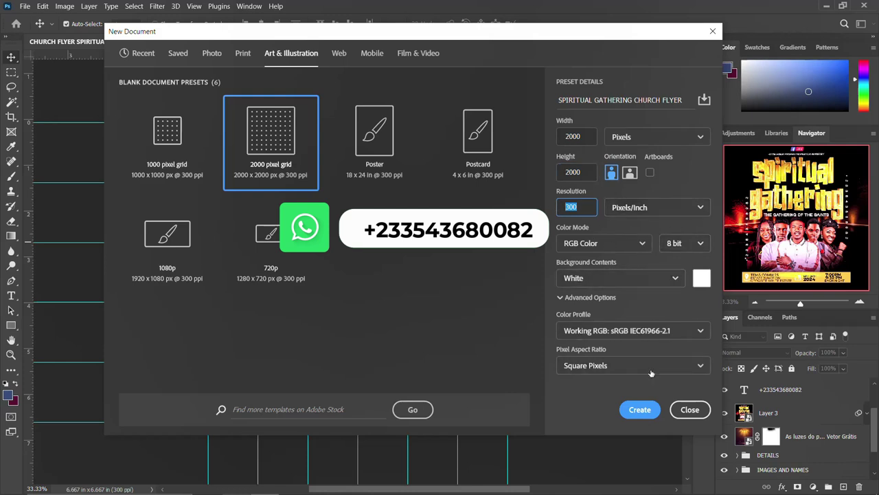
pyautogui.click(639, 409)
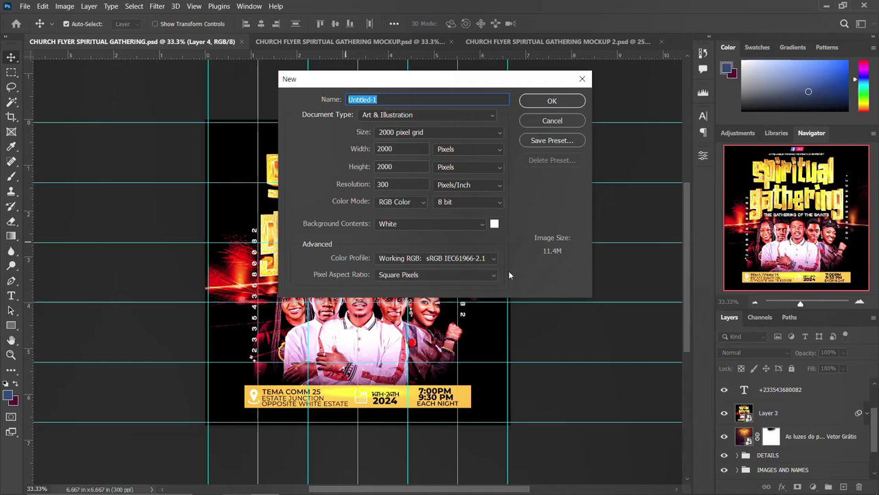
pyautogui.write('SPIRITUAL GATHERING CHURCH FLYER')
pyautogui.press('Return')
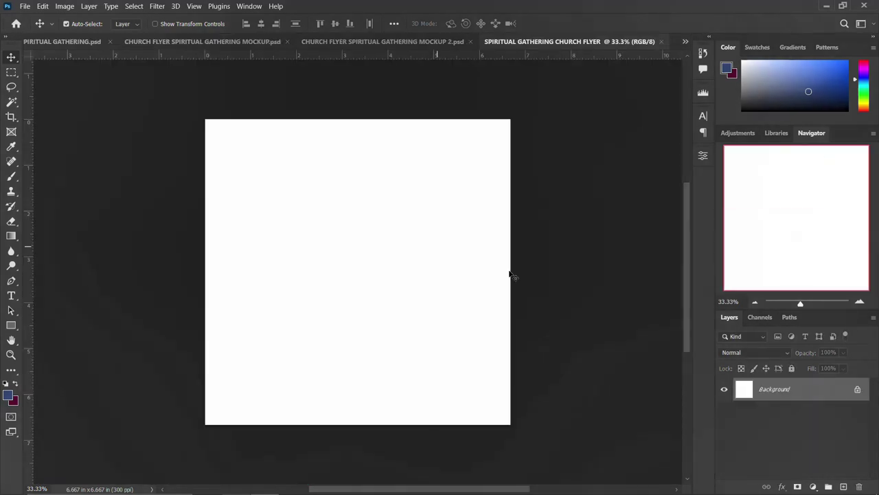
# - Unlock the Background layer so it becomes an editable Layer 0
pyautogui.click(857, 391)
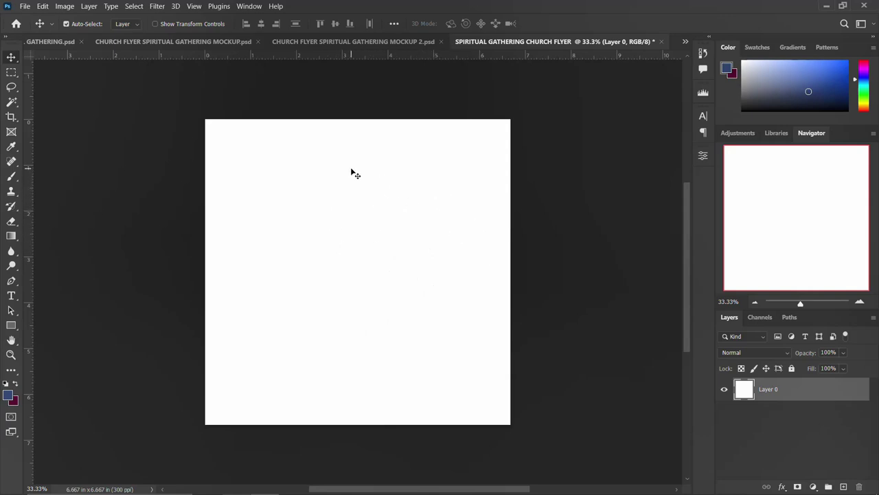
# - Place the luxury background lights image and scale it to 390% across the canvas's upper half
pyautogui.click(235, 483)
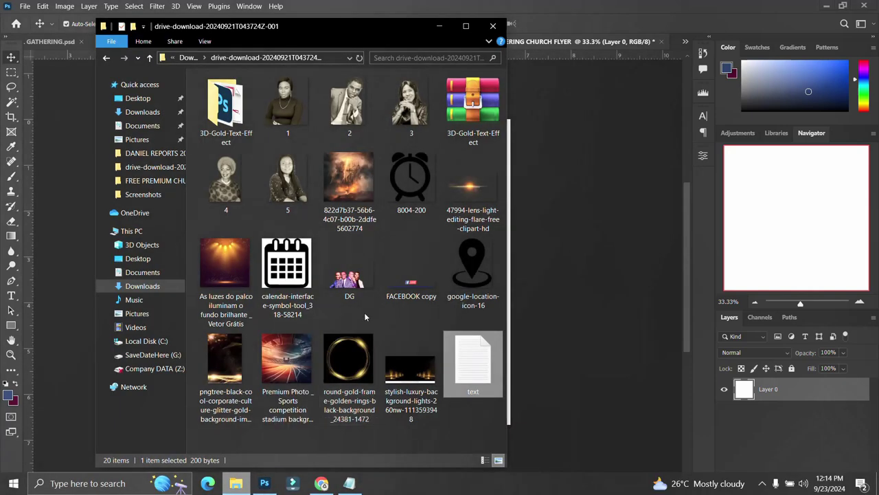
pyautogui.click(349, 360)
pyautogui.click(405, 364)
pyautogui.moveTo(405, 364); pyautogui.dragTo(581, 299)
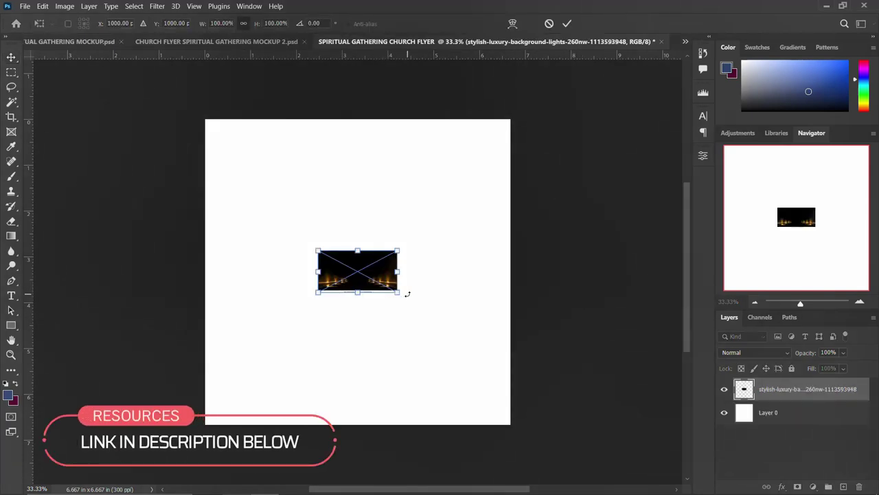
pyautogui.moveTo(415, 307); pyautogui.dragTo(402, 250)
pyautogui.press('Return')
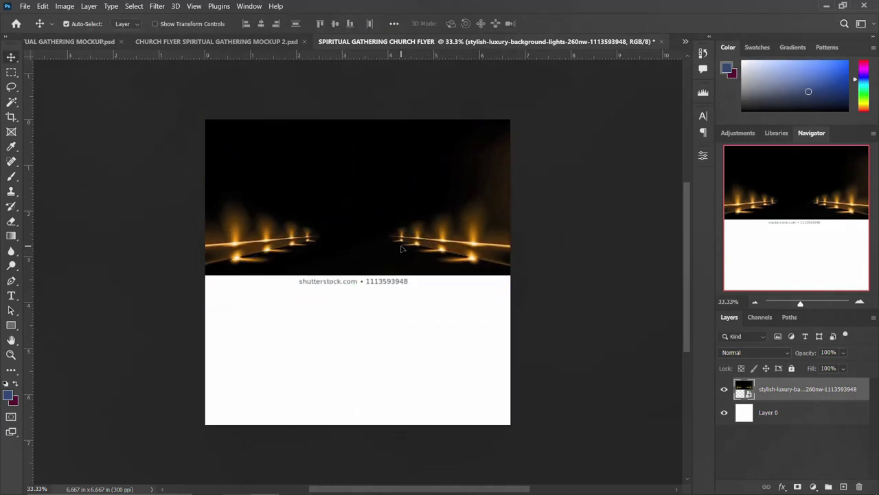
# - Add a black (000000) Solid Color fill layer above Layer 0
pyautogui.moveTo(808, 474)
pyautogui.click(798, 420)
pyautogui.click(812, 486)
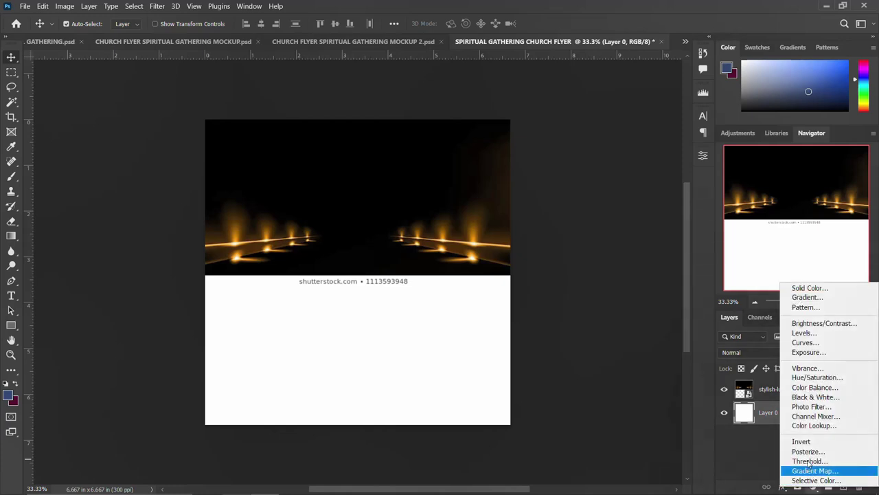
pyautogui.click(798, 287)
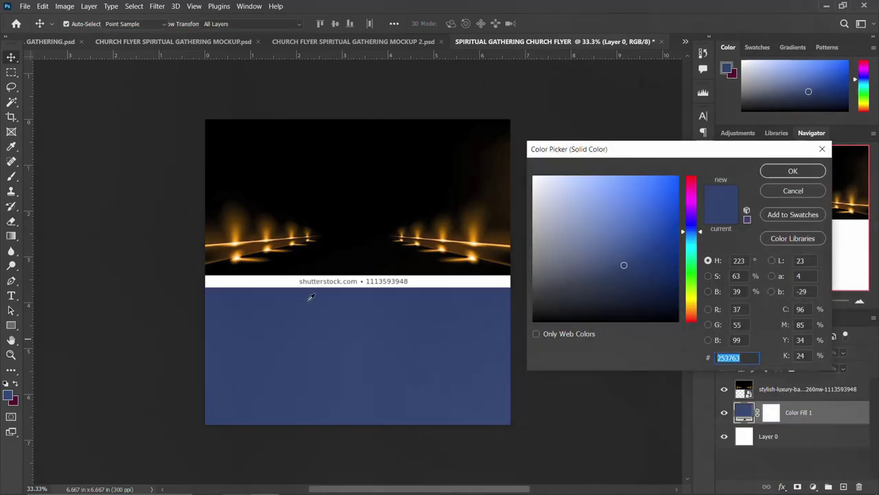
pyautogui.write('000000')
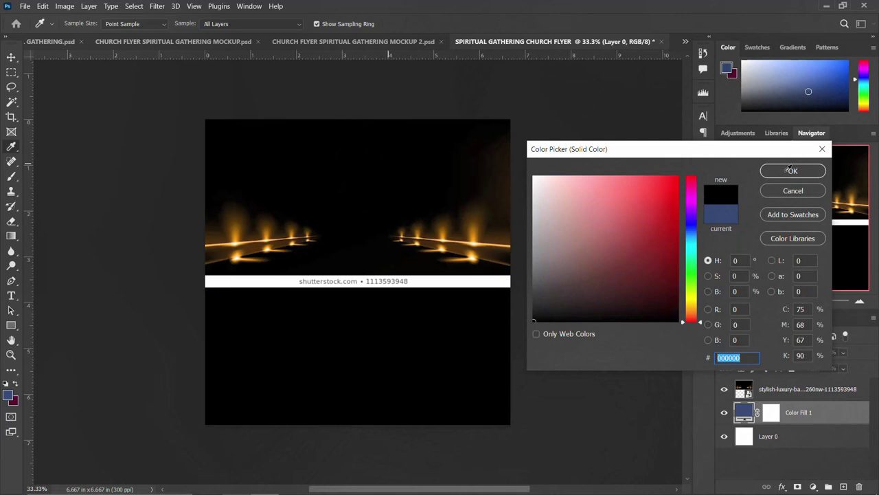
pyautogui.click(809, 170)
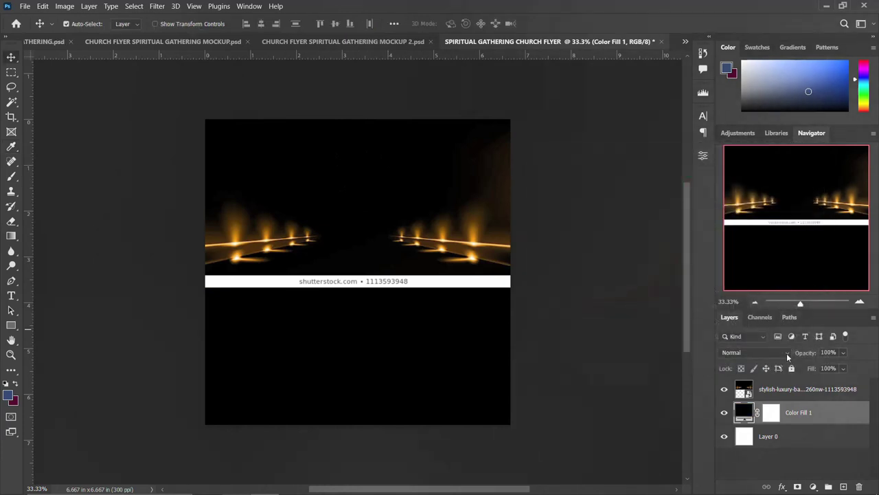
# - Mask the lights layer and paint out its watermark strip with a 900 px soft black brush
pyautogui.click(775, 395)
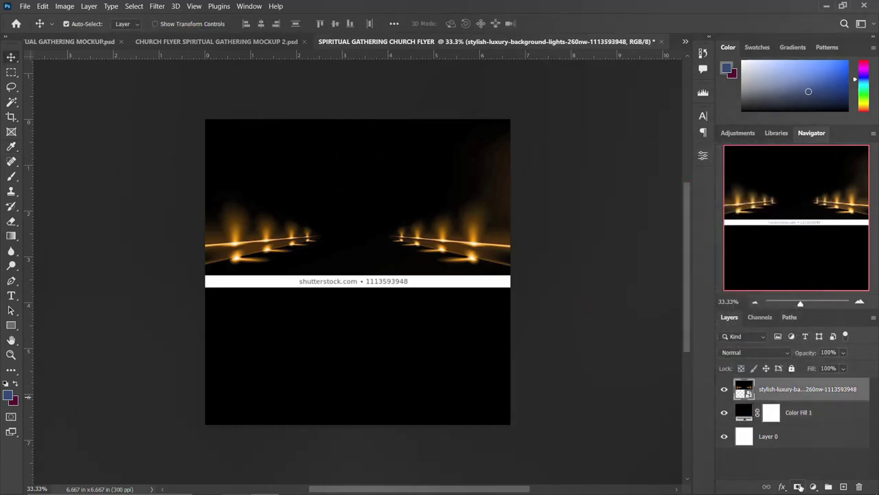
pyautogui.click(798, 486)
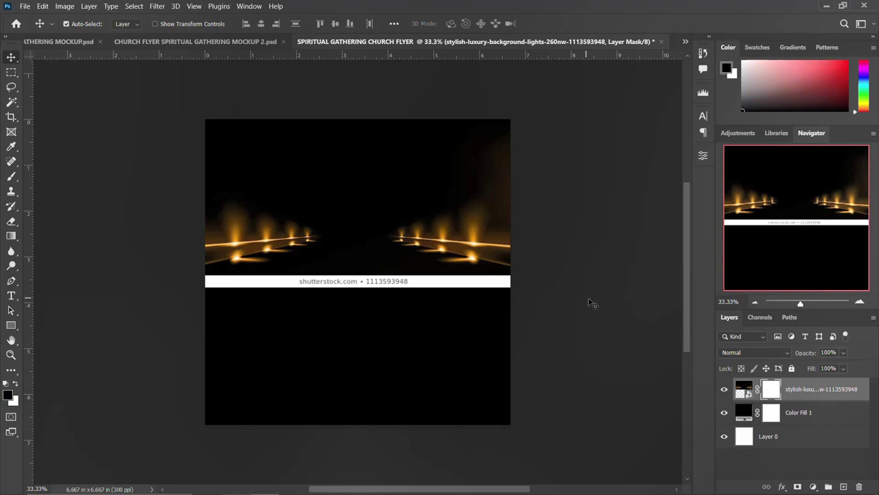
pyautogui.press('b')
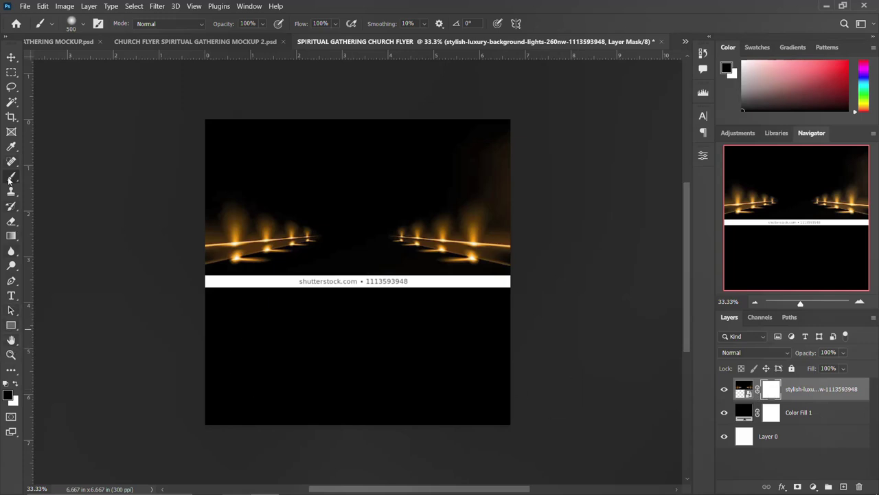
pyautogui.click(71, 23)
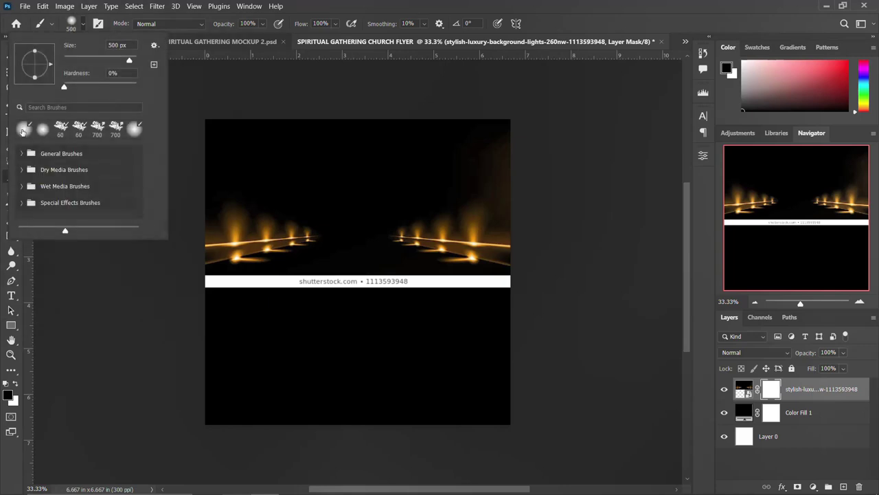
pyautogui.click(71, 23)
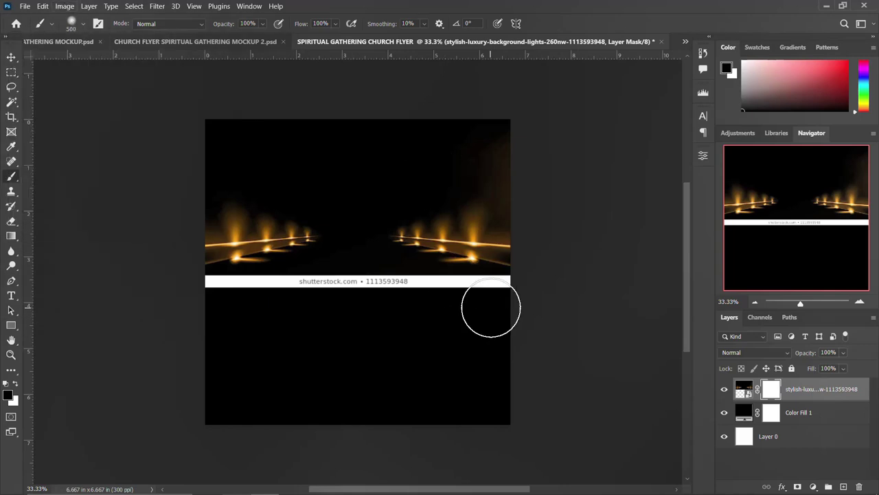
pyautogui.press(']')
pyautogui.press(']')
pyautogui.press(']')
pyautogui.press(']')
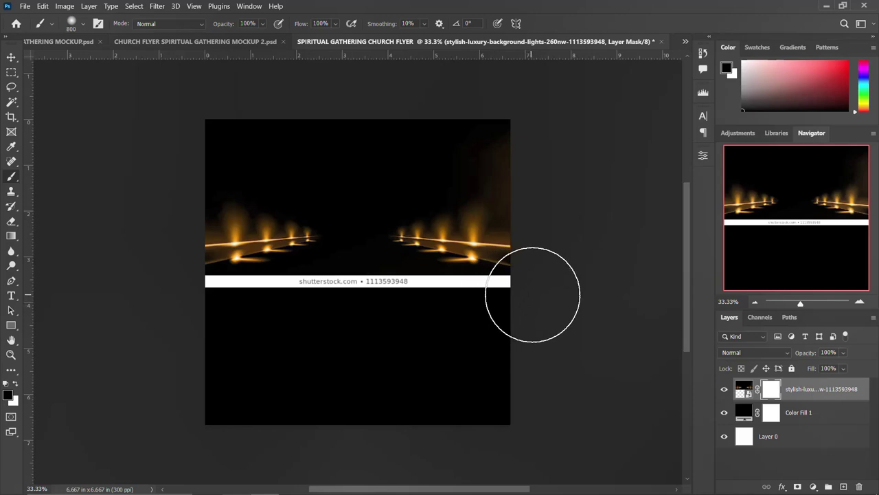
pyautogui.moveTo(545, 289)
pyautogui.mouseDown()
pyautogui.moveTo(421, 314)
pyautogui.moveTo(183, 304)
pyautogui.moveTo(554, 312)
pyautogui.moveTo(535, 312)
pyautogui.mouseUp()
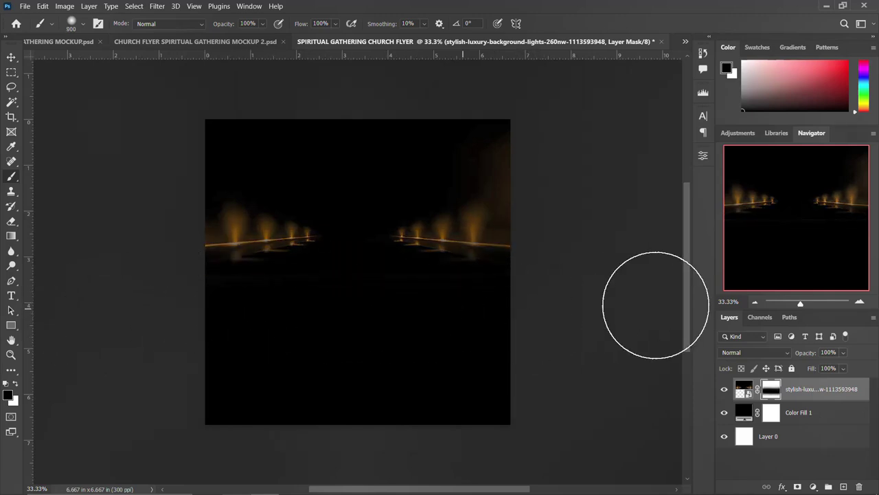
pyautogui.click(11, 58)
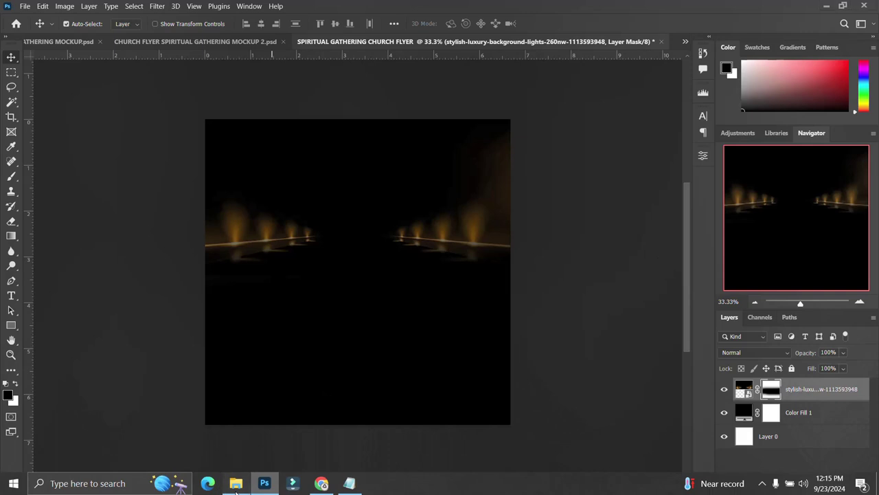
pyautogui.click(236, 482)
pyautogui.click(346, 193)
# - Drop the lightning-rock image in, accept Camera Raw, and scale it to about 285% covering the canvas
pyautogui.moveTo(346, 185); pyautogui.dragTo(559, 266)
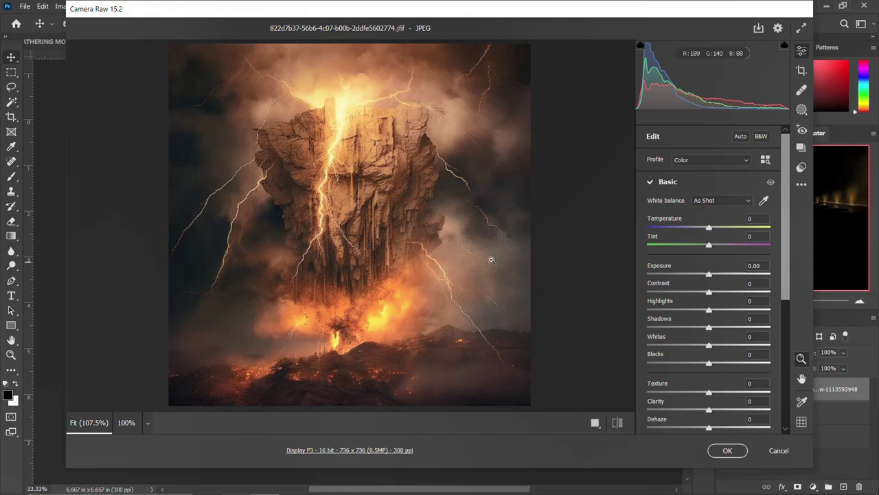
pyautogui.click(727, 450)
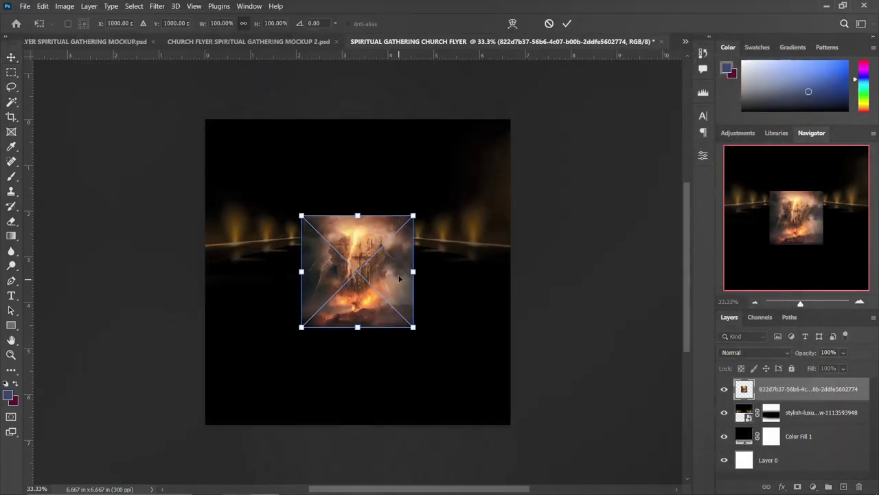
pyautogui.moveTo(412, 325)
pyautogui.mouseDown()
pyautogui.moveTo(422, 341)
pyautogui.moveTo(405, 312)
pyautogui.mouseUp()
pyautogui.moveTo(346, 220); pyautogui.dragTo(441, 306)
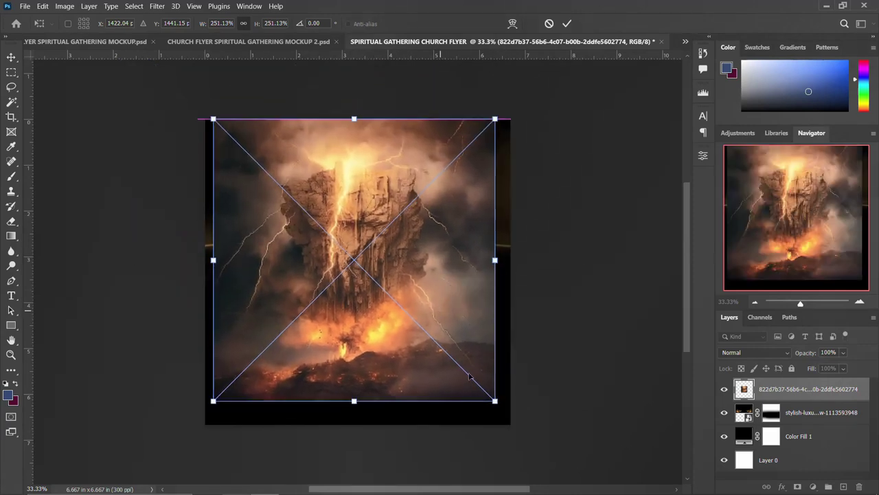
pyautogui.moveTo(498, 400); pyautogui.dragTo(500, 405)
pyautogui.moveTo(440, 327); pyautogui.dragTo(448, 332)
pyautogui.moveTo(513, 412); pyautogui.dragTo(519, 420)
pyautogui.moveTo(448, 339); pyautogui.dragTo(448, 358)
pyautogui.press('Return')
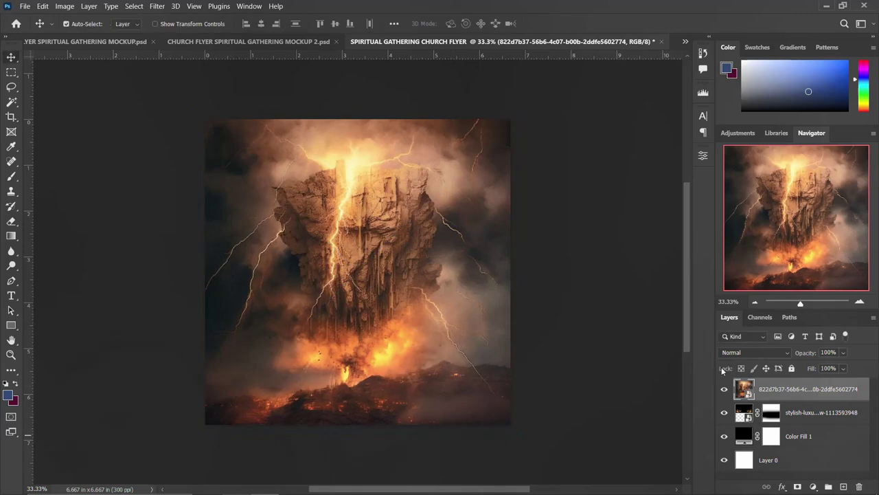
# - Set the rock layer's blend mode to Color Dodge
pyautogui.click(773, 352)
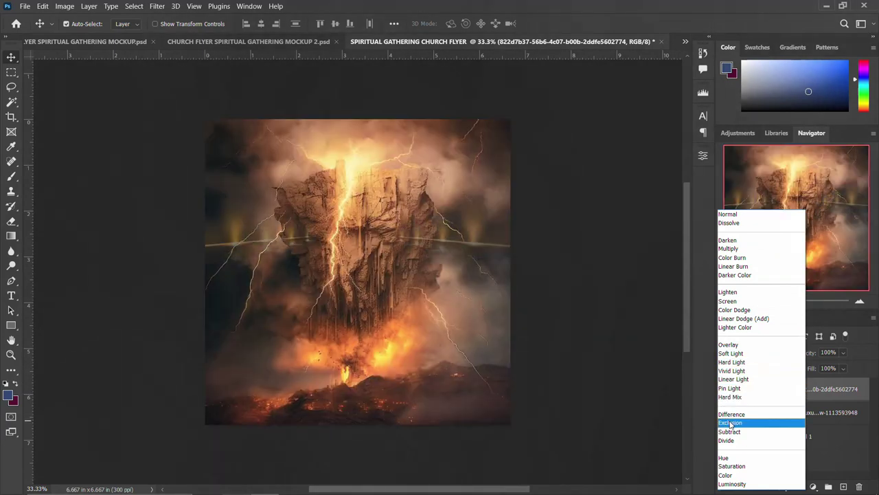
pyautogui.click(734, 310)
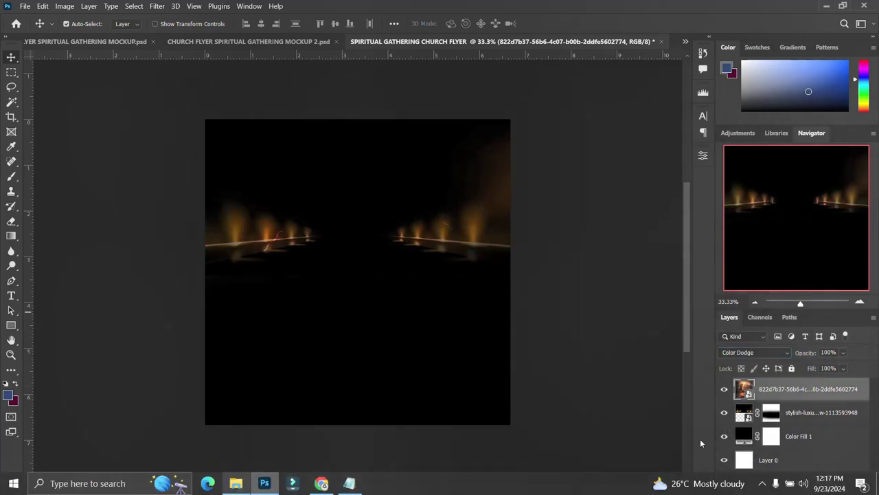
pyautogui.click(761, 354)
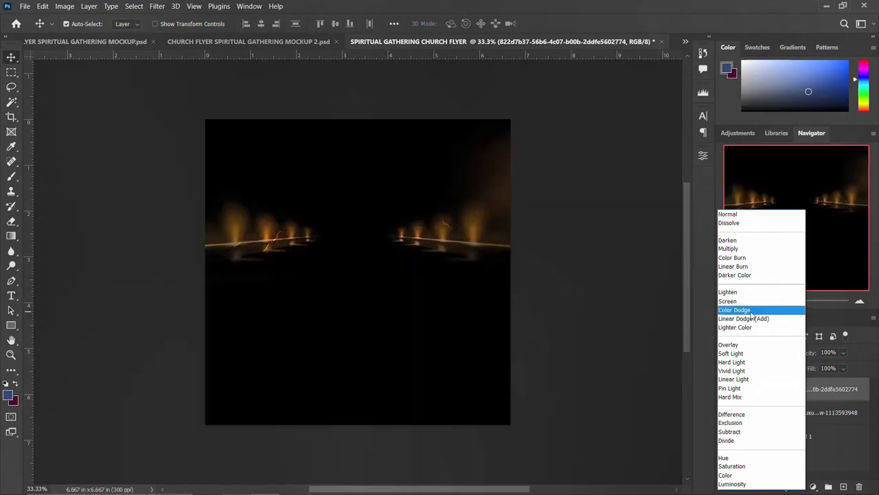
pyautogui.click(734, 310)
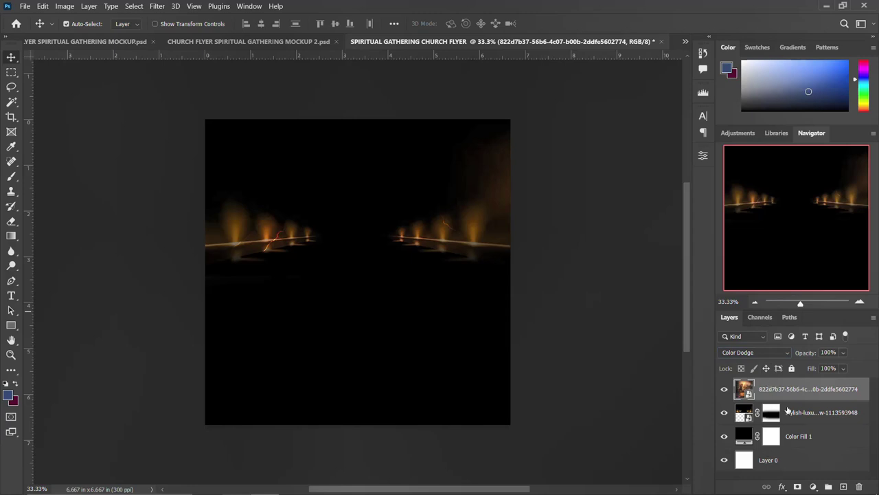
pyautogui.keyDown('shift'); pyautogui.click(791, 462); pyautogui.keyUp('shift')
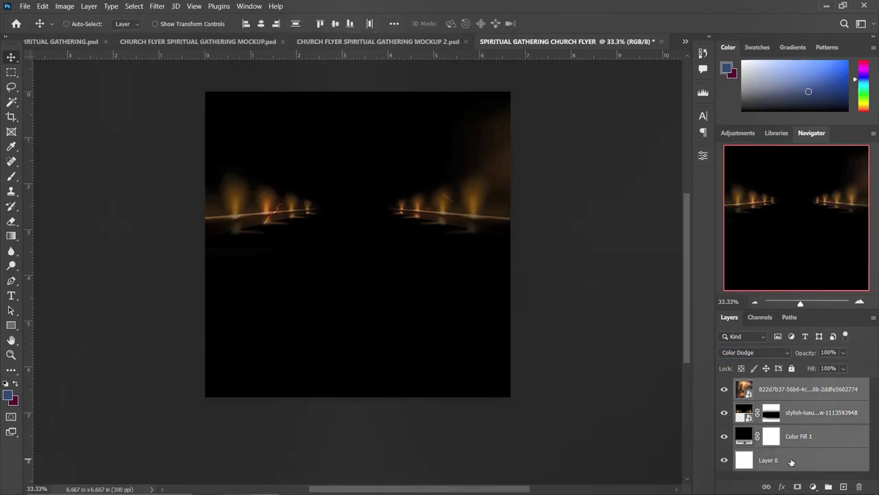
# - Group the four background layers into a group named BACKGROUND
pyautogui.hotkey('ctrl', 'g')
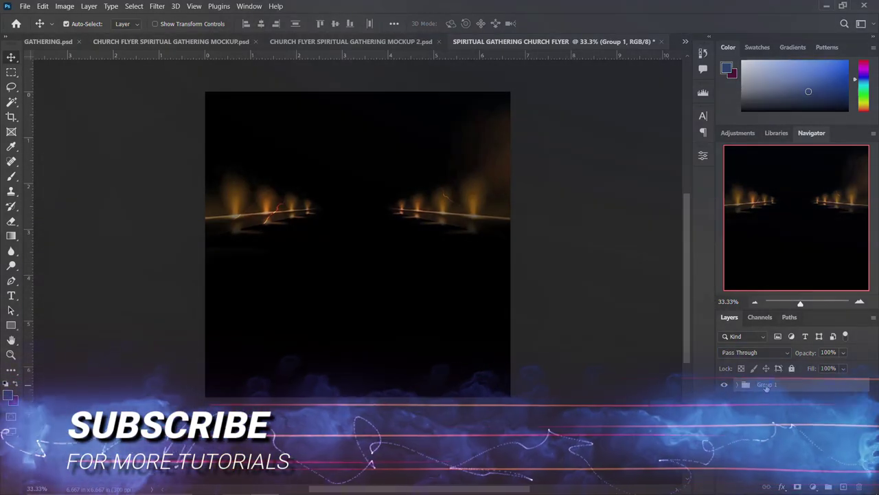
pyautogui.write('BACK')
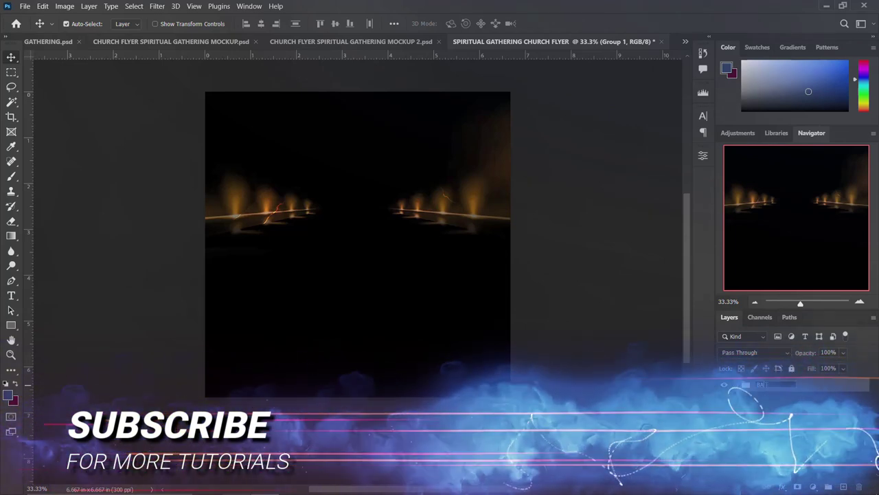
pyautogui.write('GROUND')
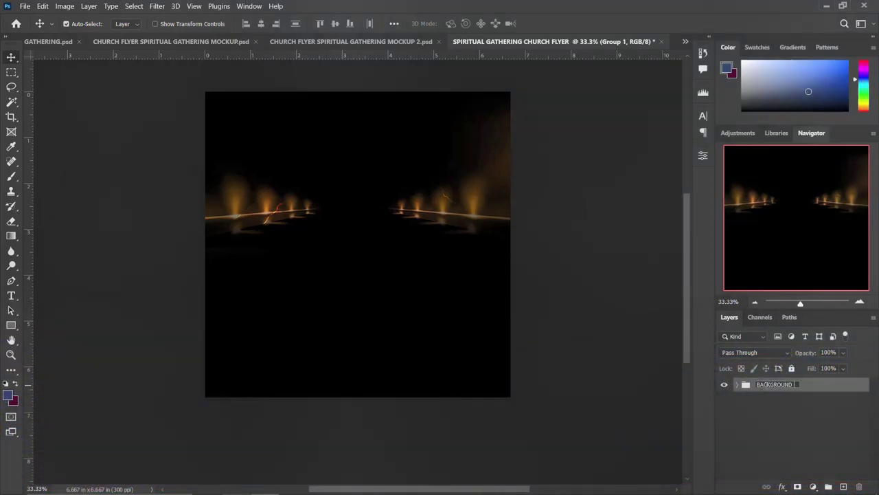
pyautogui.press('Return')
pyautogui.scroll(2, 346, 289)
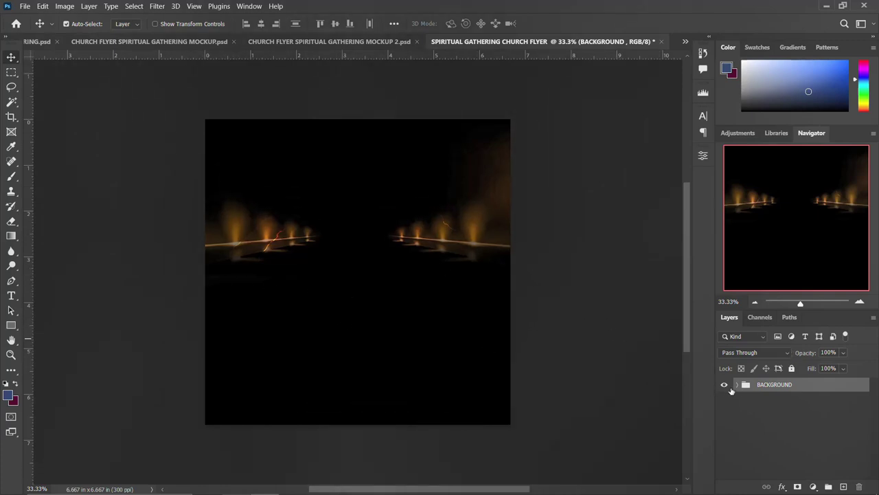
# - Nudge the stage-lights layer down three Shift+Down steps inside the BACKGROUND group
pyautogui.click(738, 385)
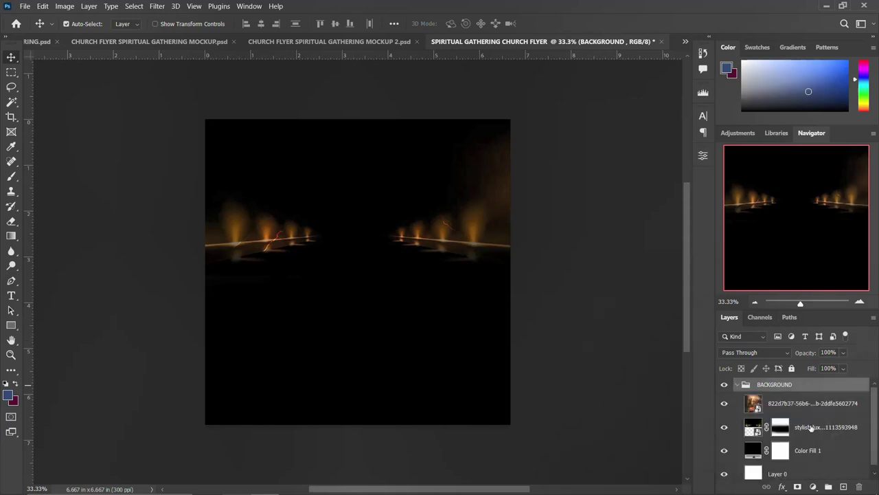
pyautogui.click(812, 428)
pyautogui.hotkey('shift', 'Down')
pyautogui.hotkey('shift', 'Down')
pyautogui.hotkey('shift', 'Down')
pyautogui.hotkey('shift', 'Down')
pyautogui.hotkey('shift', 'Down')
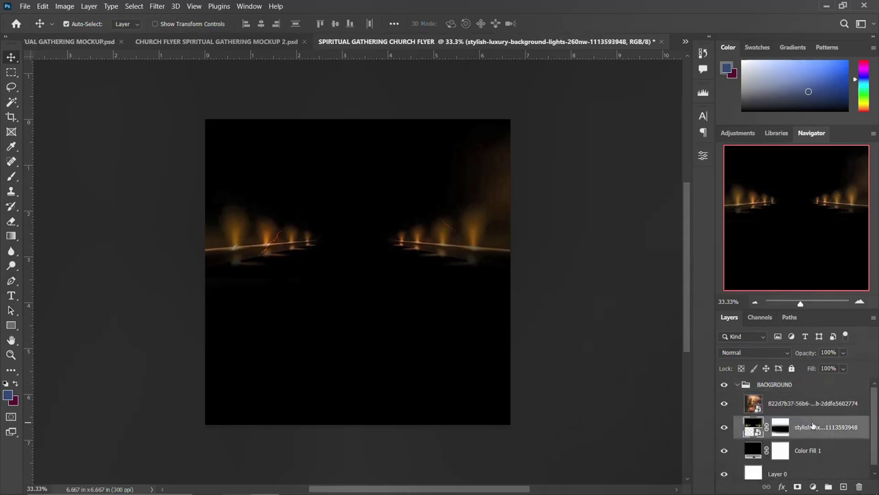
pyautogui.hotkey('shift', 'Down')
pyautogui.hotkey('shift', 'Down')
pyautogui.hotkey('shift', 'Down')
pyautogui.hotkey('shift', 'Down')
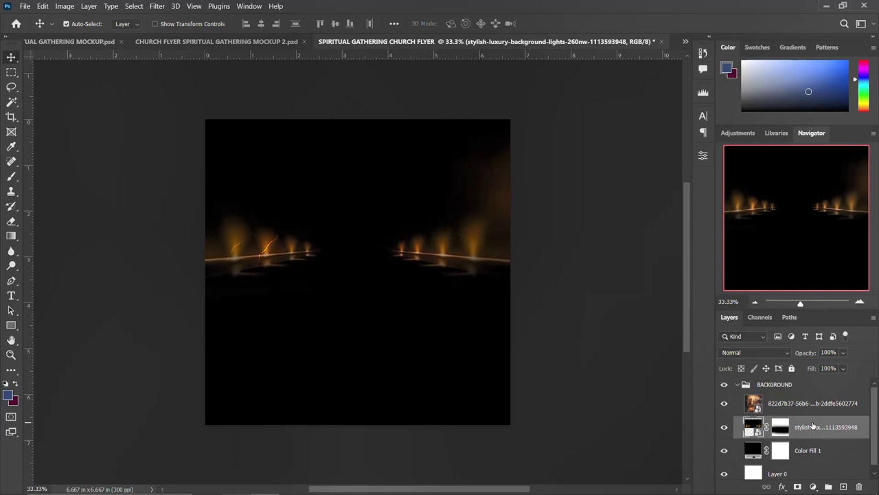
pyautogui.hotkey('shift', 'Down')
pyautogui.hotkey('shift', 'Down')
pyautogui.hotkey('shift', 'Down')
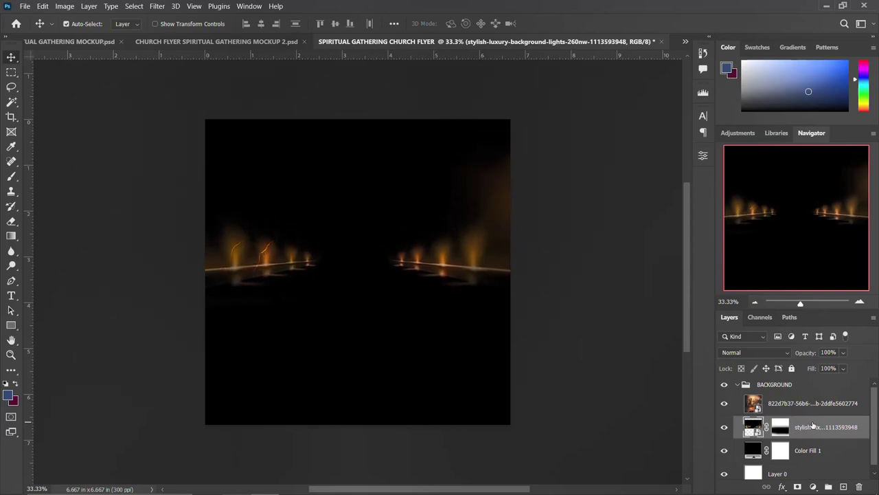
pyautogui.click(738, 385)
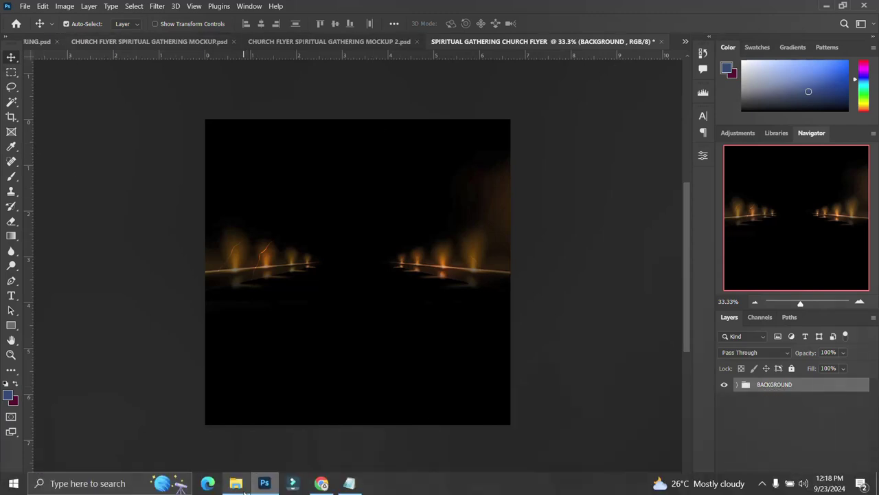
pyautogui.click(237, 484)
# - Place the FACEBOOK copy image near the flyer's top and centre it horizontally on the canvas
pyautogui.click(415, 275)
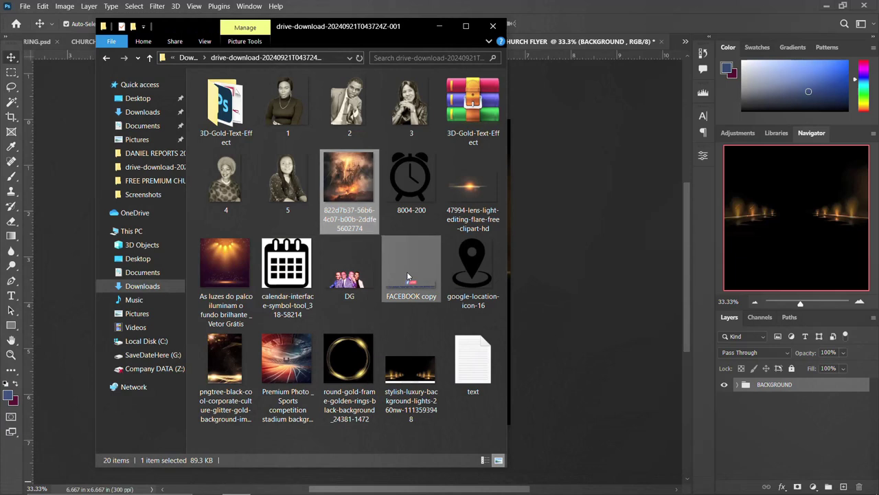
pyautogui.moveTo(415, 275); pyautogui.dragTo(594, 261)
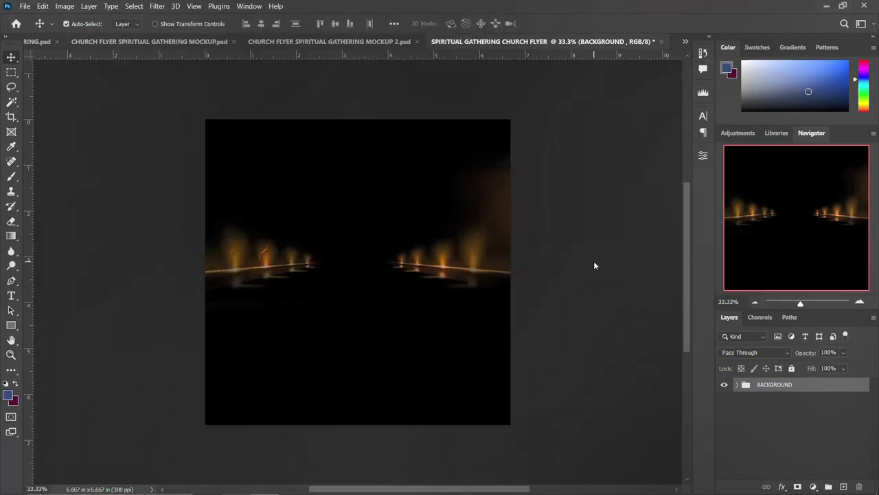
pyautogui.moveTo(363, 269); pyautogui.dragTo(368, 143)
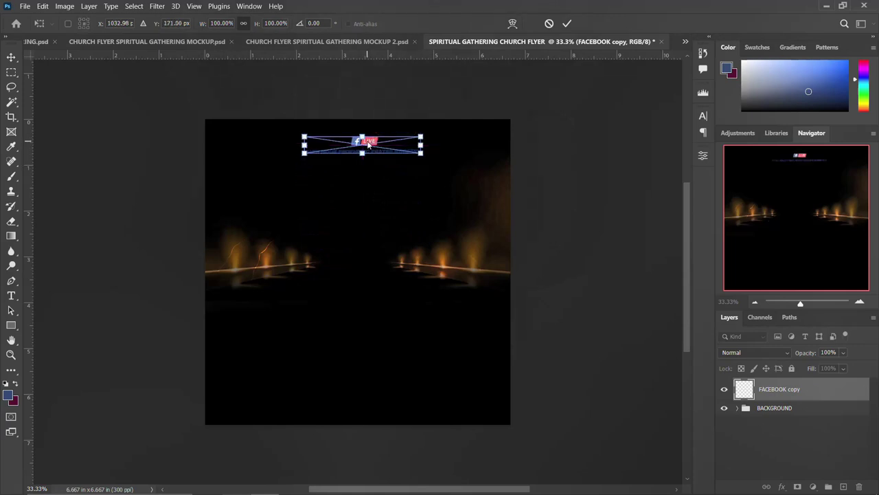
pyautogui.press('Return')
pyautogui.hotkey('ctrl', 'a')
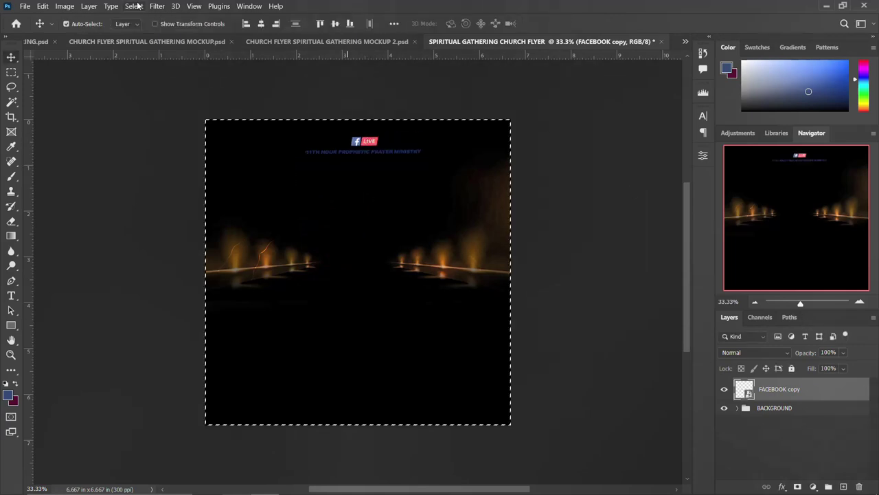
pyautogui.click(261, 24)
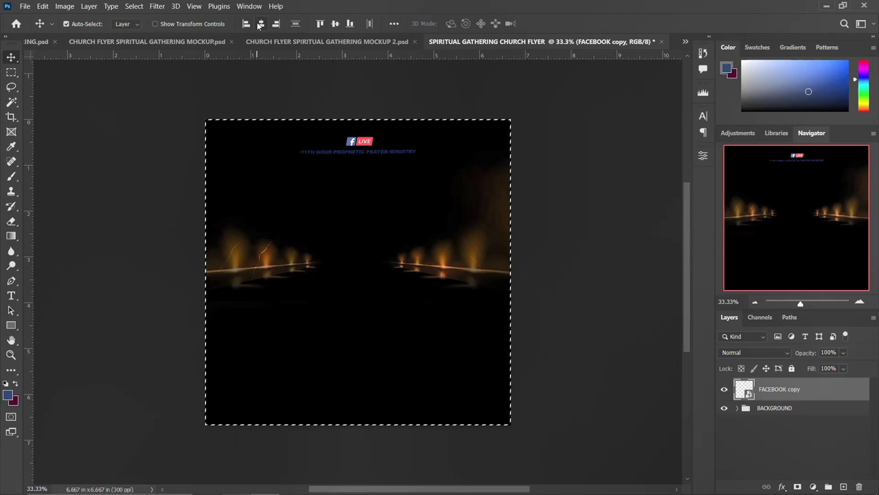
pyautogui.hotkey('ctrl', 'd')
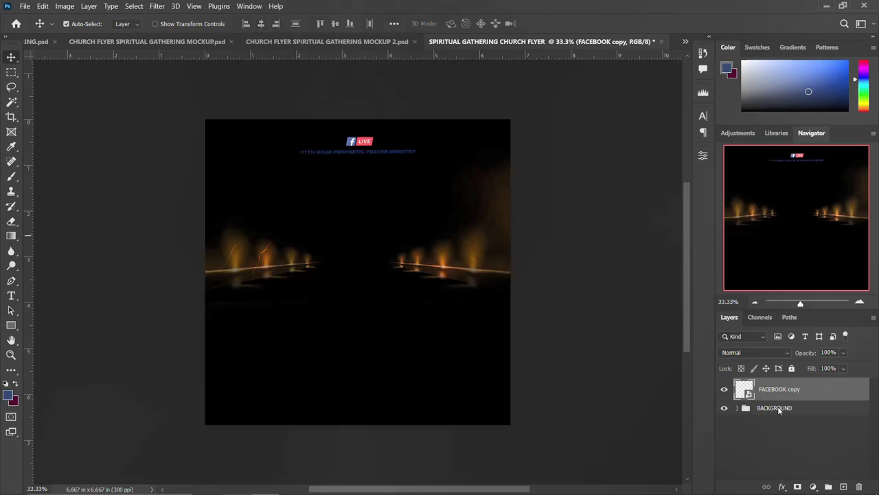
pyautogui.click(12, 78)
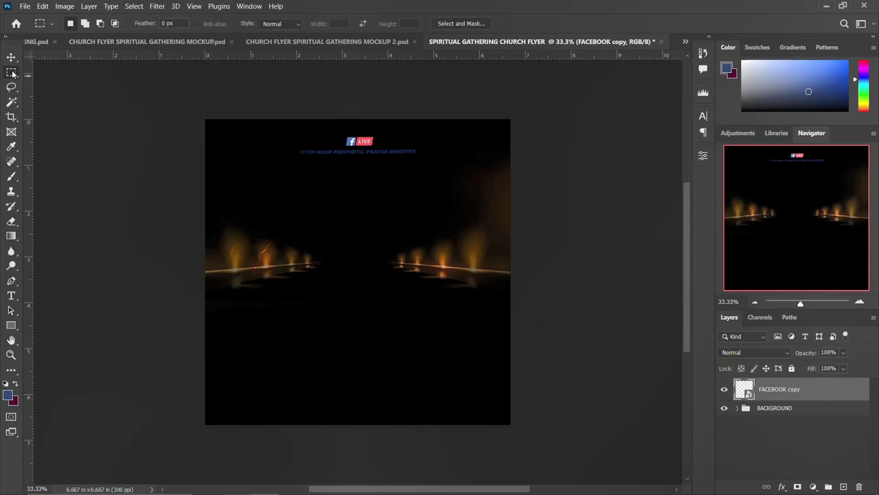
# - Copy the ministry text line onto its own layer and give it a white Color Overlay
pyautogui.moveTo(439, 159); pyautogui.dragTo(284, 145)
pyautogui.hotkey('ctrl', 'j')
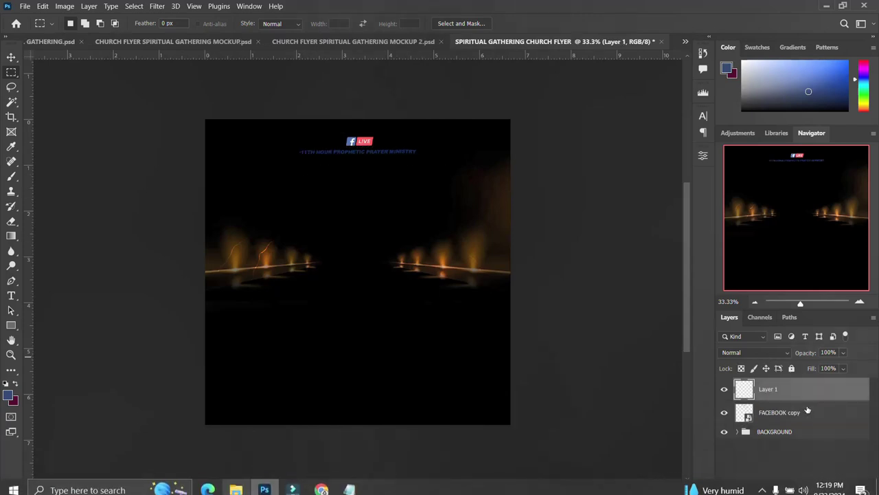
pyautogui.click(818, 416)
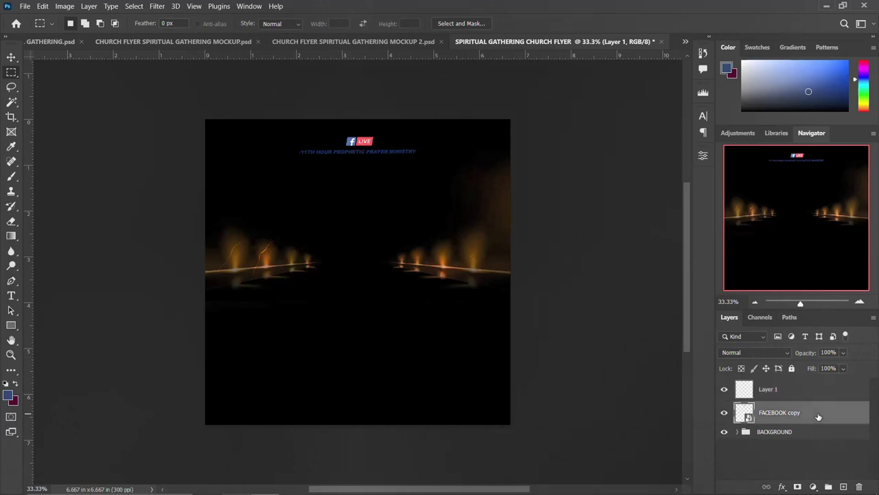
pyautogui.doubleClick(818, 416)
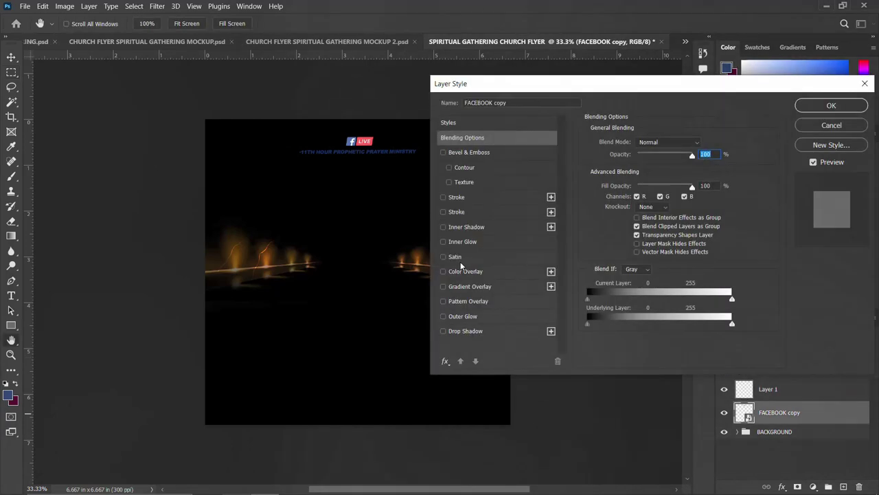
pyautogui.click(469, 273)
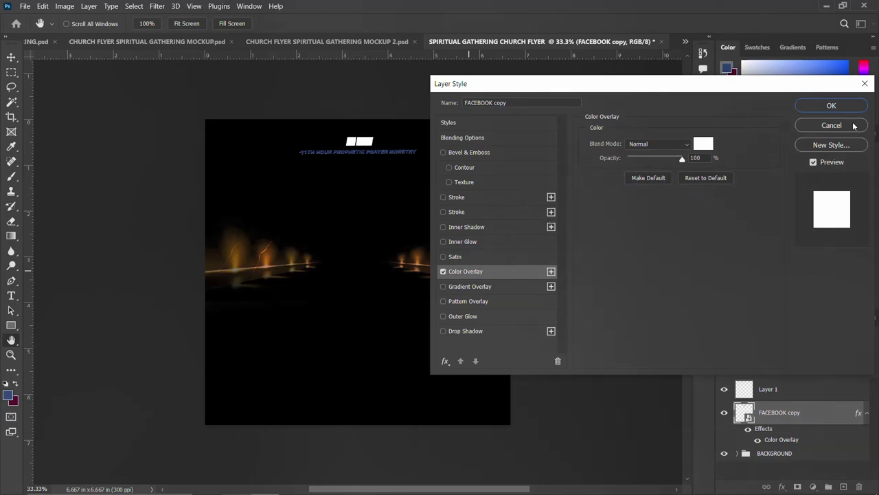
pyautogui.click(831, 125)
pyautogui.click(821, 393)
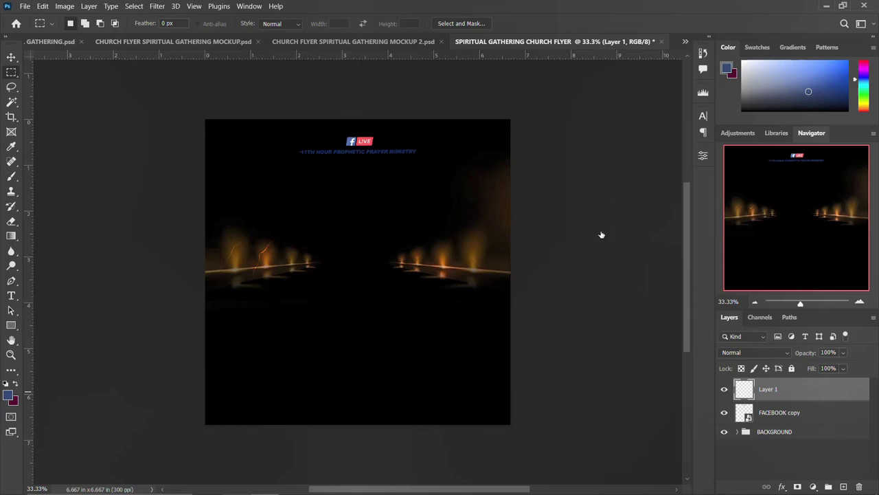
pyautogui.click(459, 272)
pyautogui.click(833, 106)
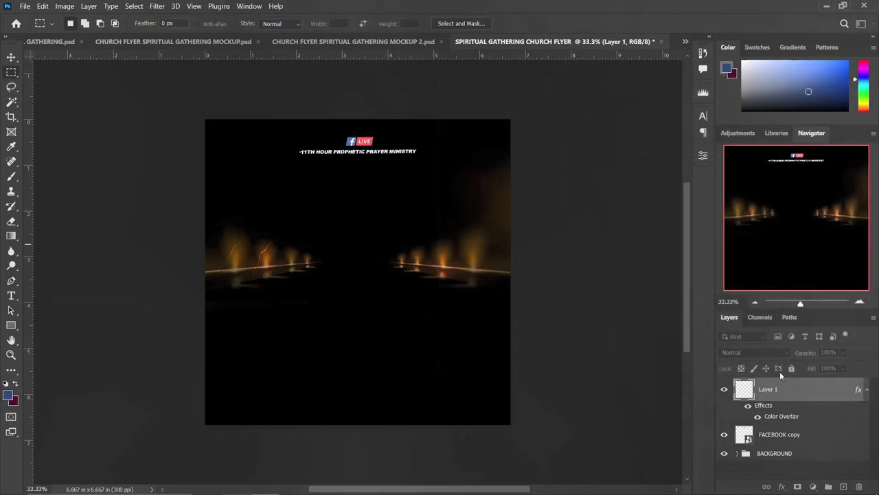
# - Group the FACEBOOK copy and ministry text layers into a group named LOGO
pyautogui.click(866, 389)
pyautogui.keyDown('shift'); pyautogui.click(794, 416); pyautogui.keyUp('shift')
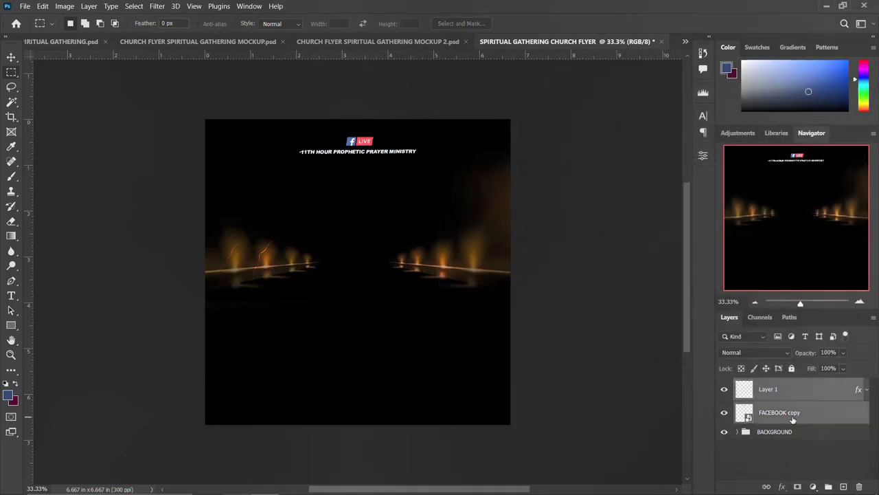
pyautogui.hotkey('ctrl', 'g')
pyautogui.doubleClick(761, 385)
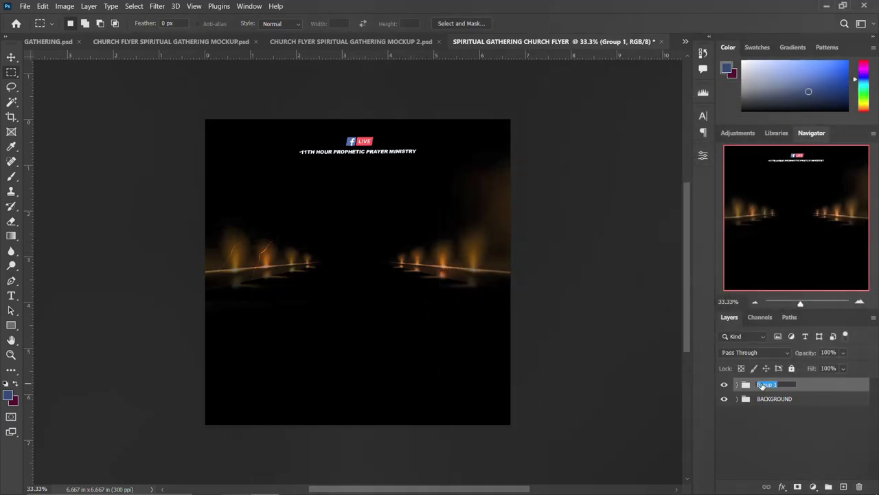
pyautogui.write('LOGO')
pyautogui.press('Return')
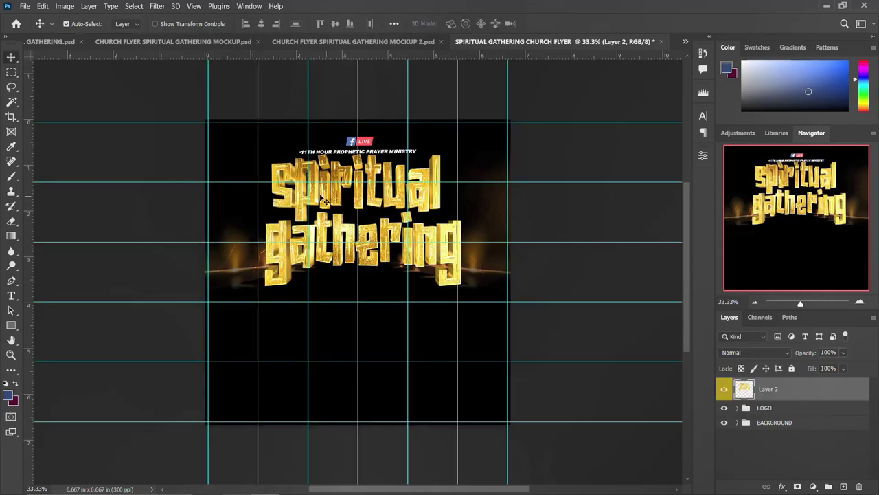
# - Nudge the gold title slightly left, commit the transform, and bring the assets folder back up
pyautogui.moveTo(326, 199); pyautogui.dragTo(320, 197)
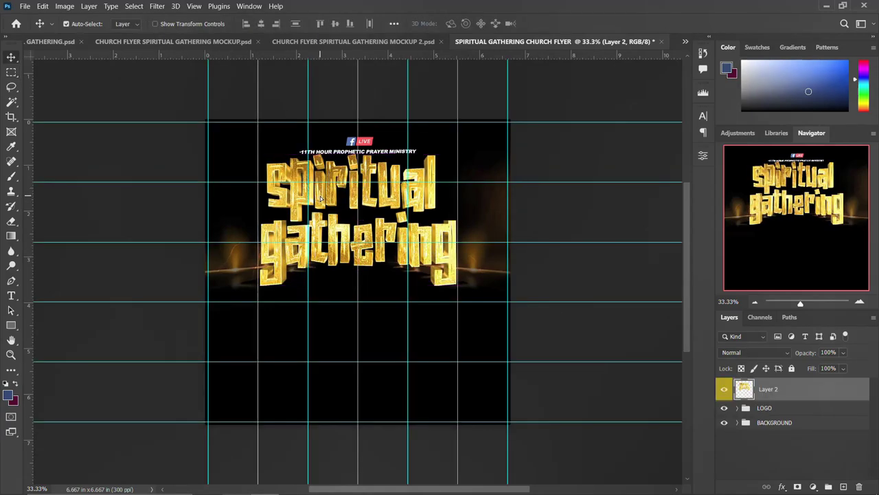
pyautogui.hotkey('ctrl', 't')
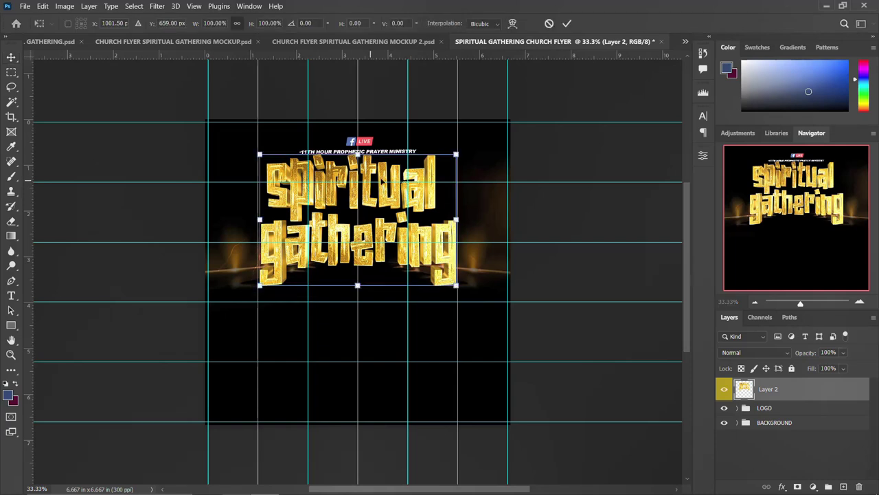
pyautogui.press('Return')
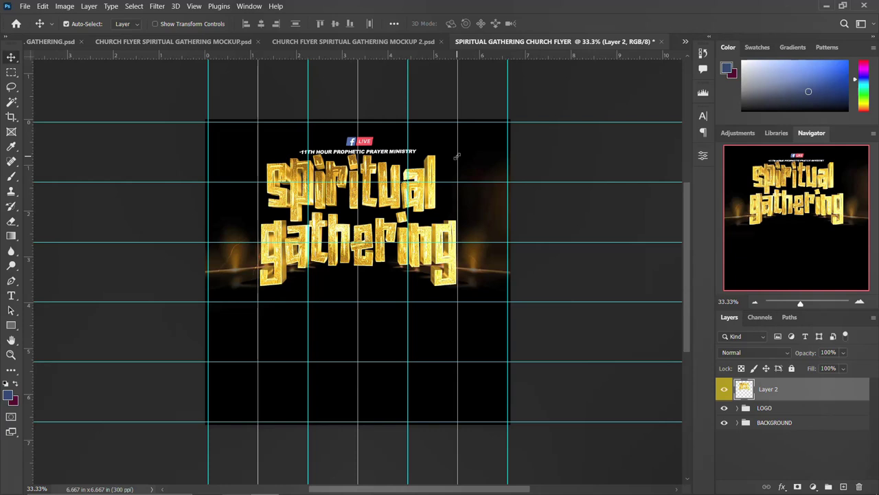
pyautogui.click(250, 483)
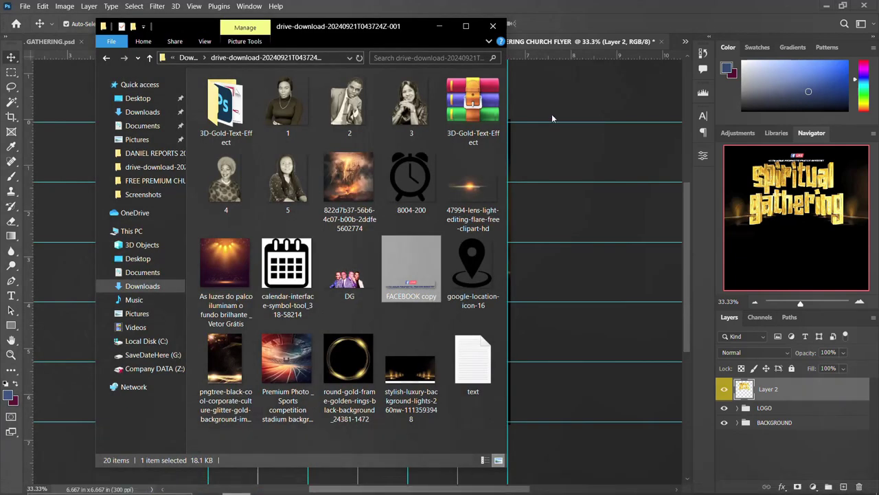
# - Look inside the 3D-Gold-Text-Effect folder, go back, then return to the flyer text notes
pyautogui.doubleClick(226, 103)
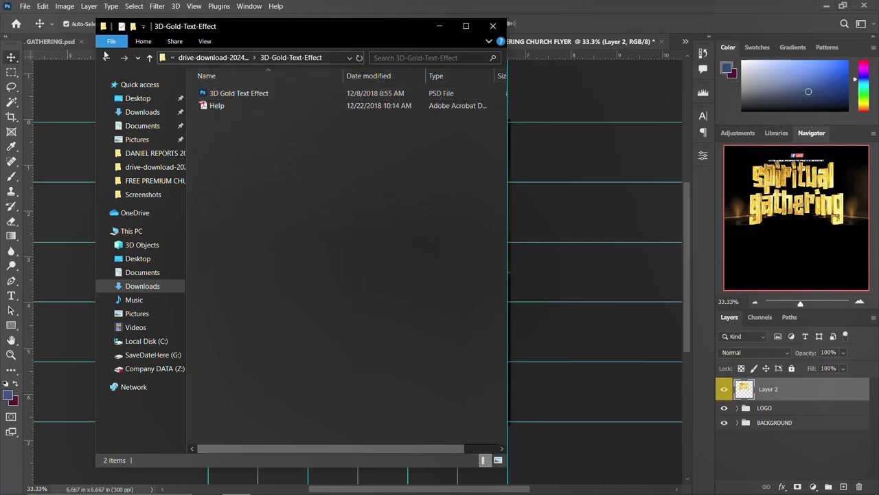
pyautogui.click(107, 58)
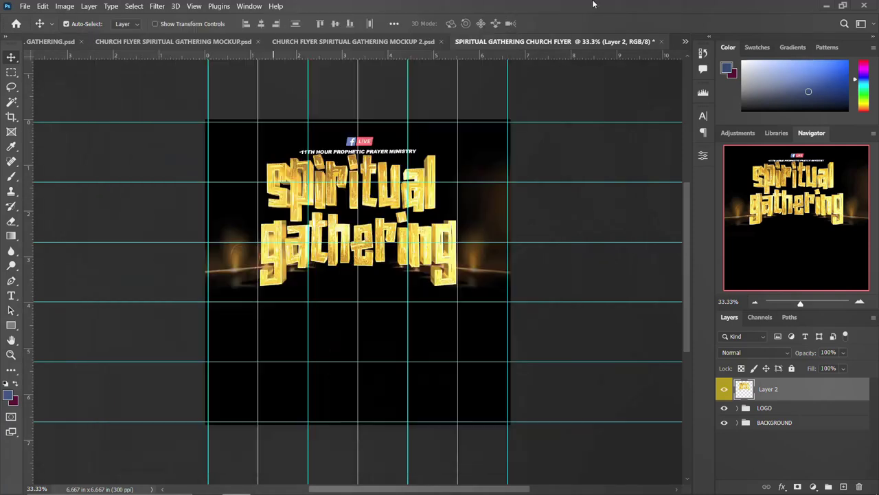
pyautogui.click(573, 39)
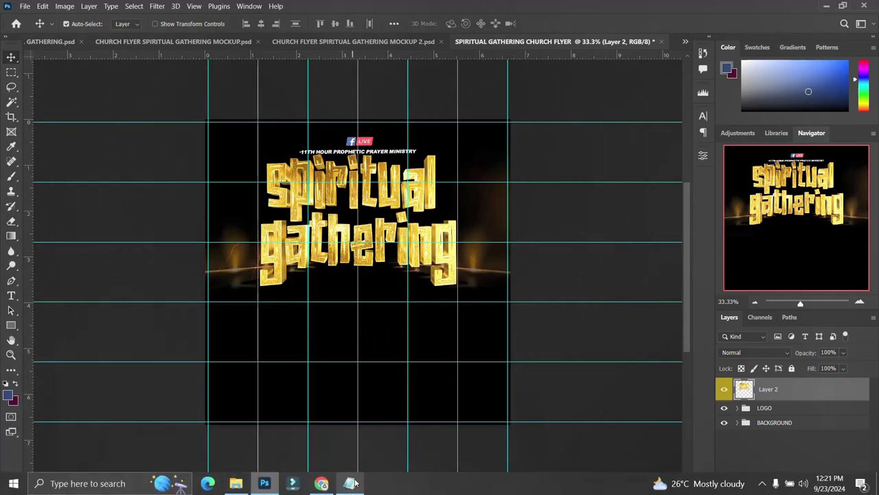
pyautogui.click(349, 483)
# - Copy the 'GATHERING OF ALL SAINTS' line and paste it as new text under the gold title
pyautogui.moveTo(670, 147); pyautogui.dragTo(564, 135)
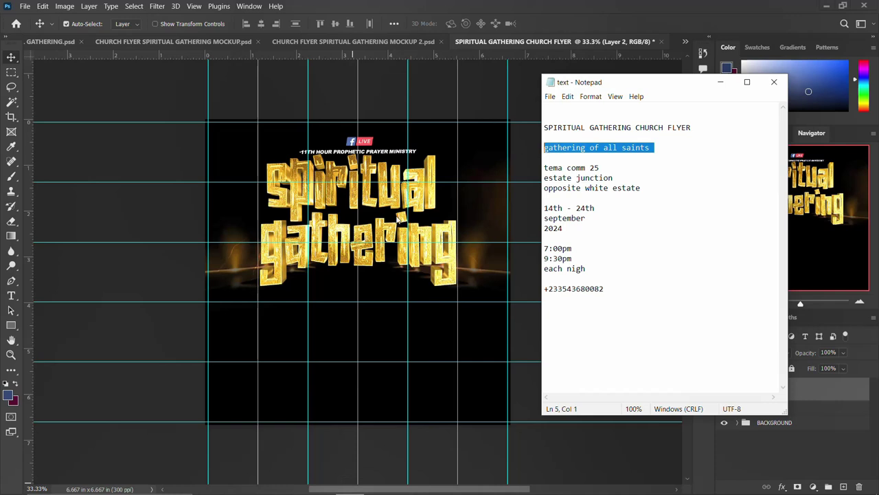
pyautogui.click(368, 236)
pyautogui.press('t')
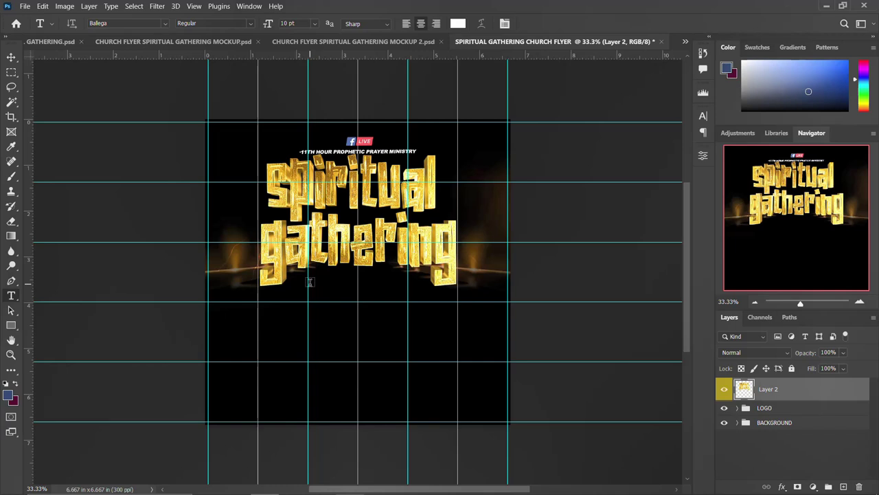
pyautogui.click(310, 282)
pyautogui.hotkey('ctrl', 'v')
pyautogui.hotkey('ctrl', 'Return')
# - Enlarge the subtitle to 20 pt and move it up beneath the gold title
pyautogui.click(704, 117)
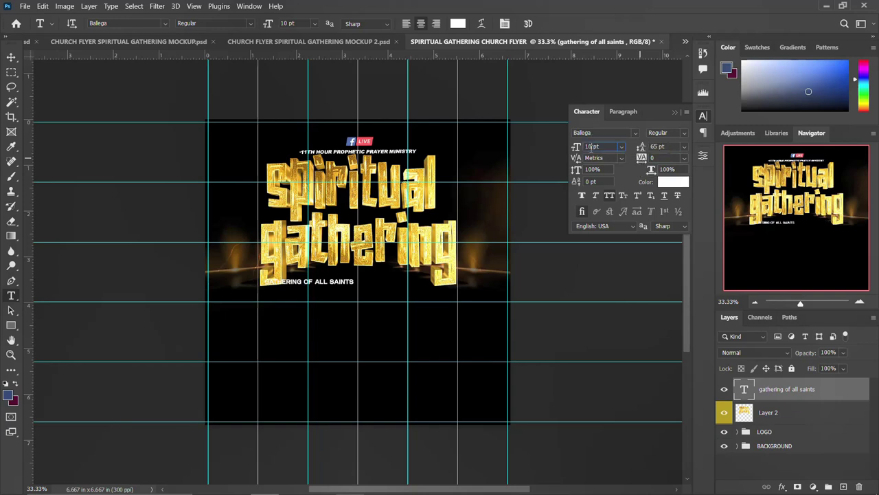
pyautogui.press('Return')
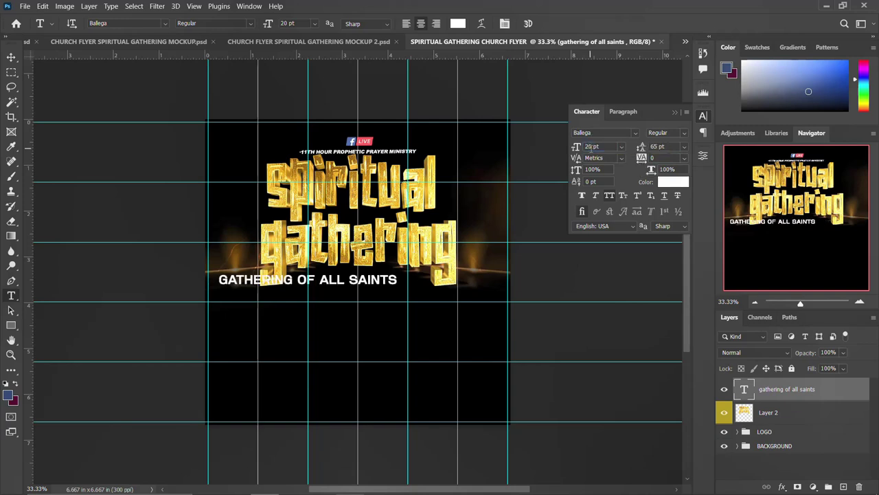
pyautogui.press('v')
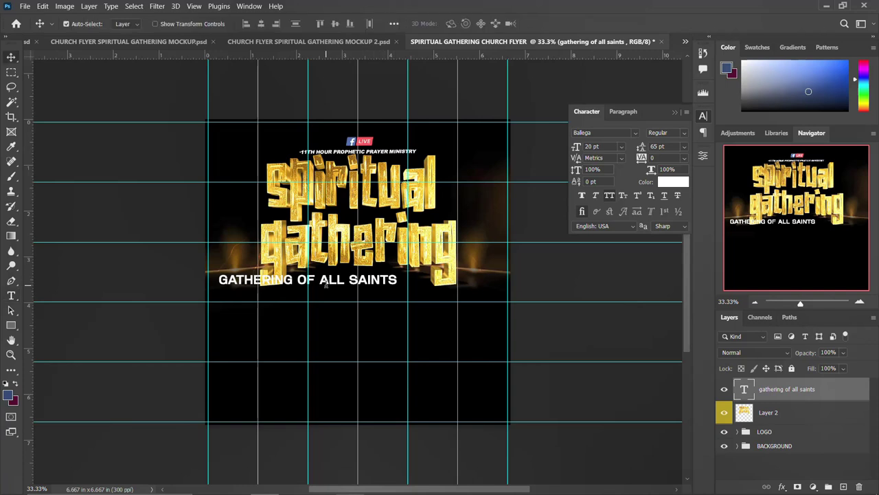
pyautogui.click(705, 117)
pyautogui.moveTo(335, 282); pyautogui.dragTo(382, 274)
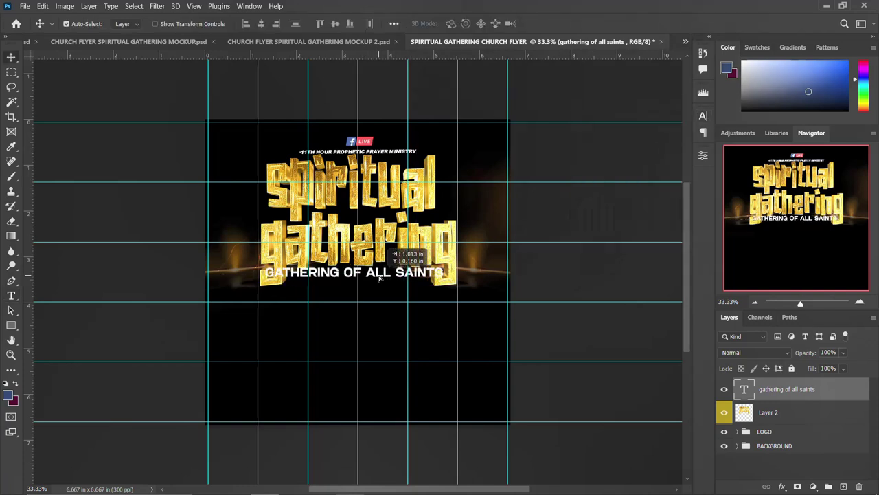
# - Shrink the subtitle to 15 pt and centre it horizontally on the canvas
pyautogui.click(704, 116)
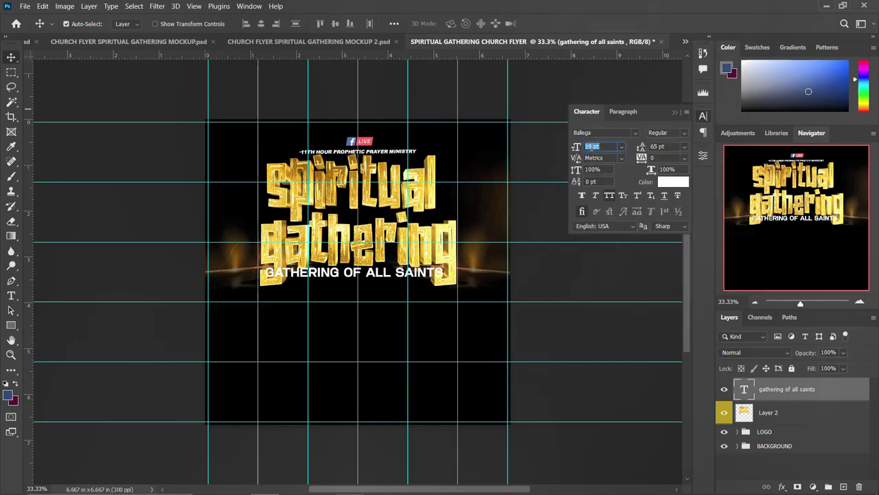
pyautogui.press('Down')
pyautogui.press('Down')
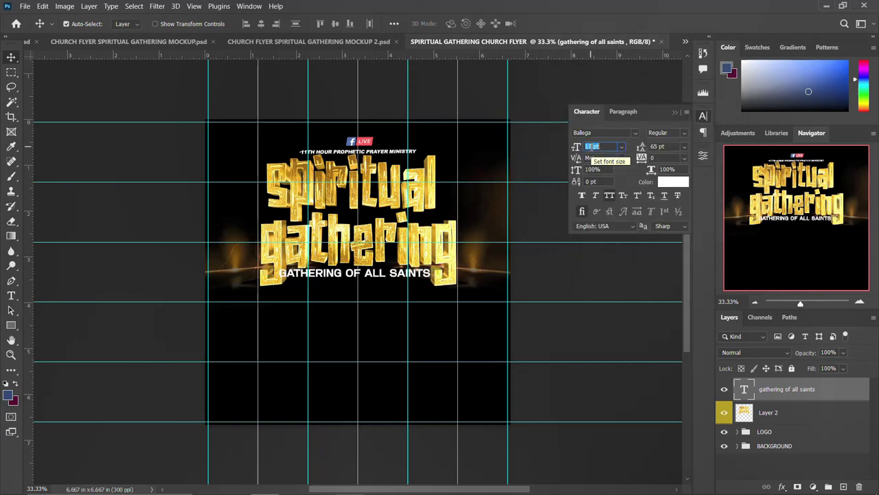
pyautogui.press('Down')
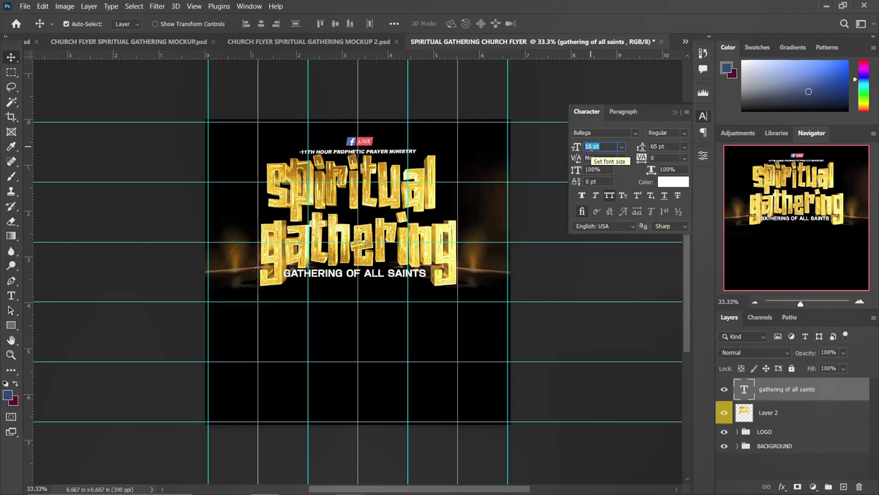
pyautogui.press('Down')
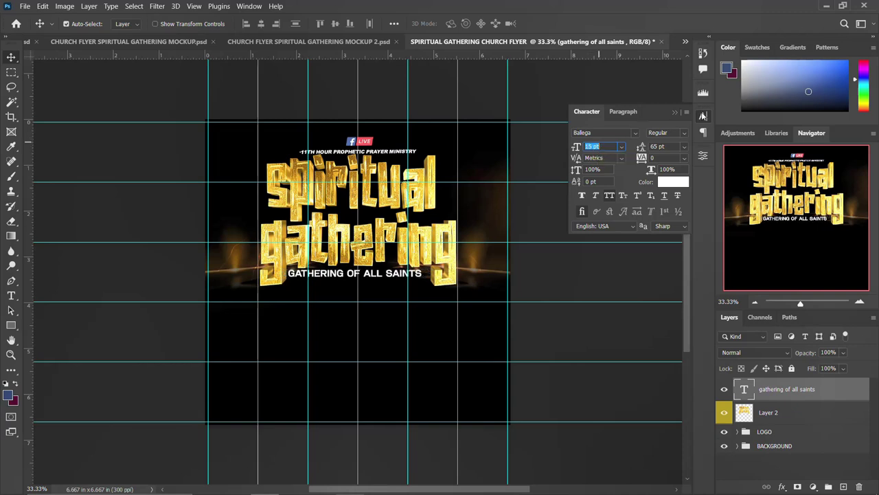
pyautogui.click(703, 117)
pyautogui.hotkey('ctrl', 'a')
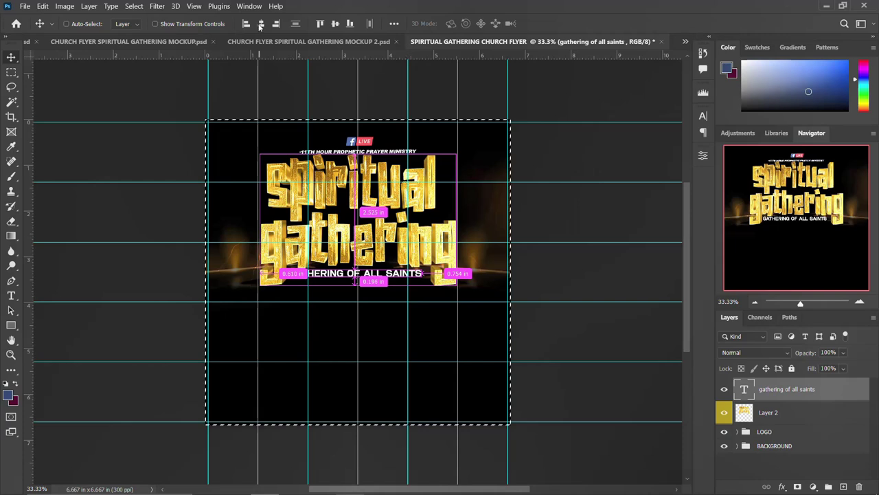
pyautogui.click(262, 23)
pyautogui.hotkey('ctrl', 'd')
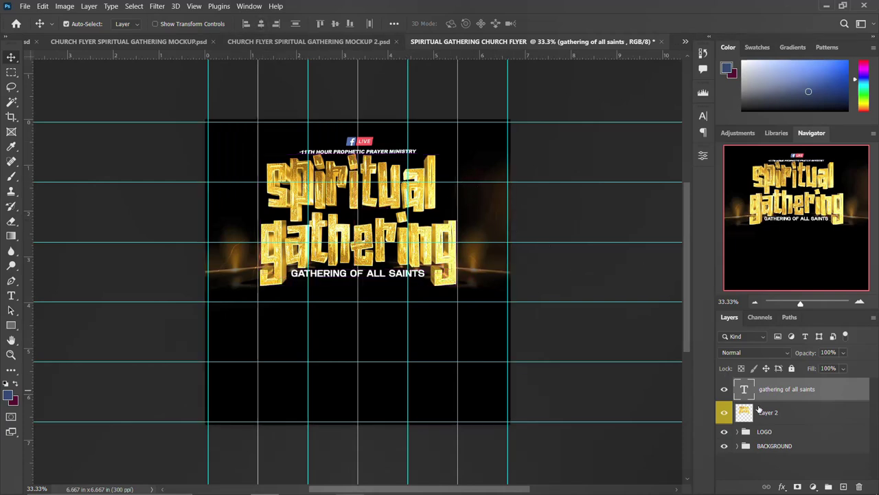
# - Group the subtitle with Layer 2 and name the group THEME
pyautogui.keyDown('shift'); pyautogui.click(788, 413); pyautogui.keyUp('shift')
pyautogui.hotkey('ctrl', 'g')
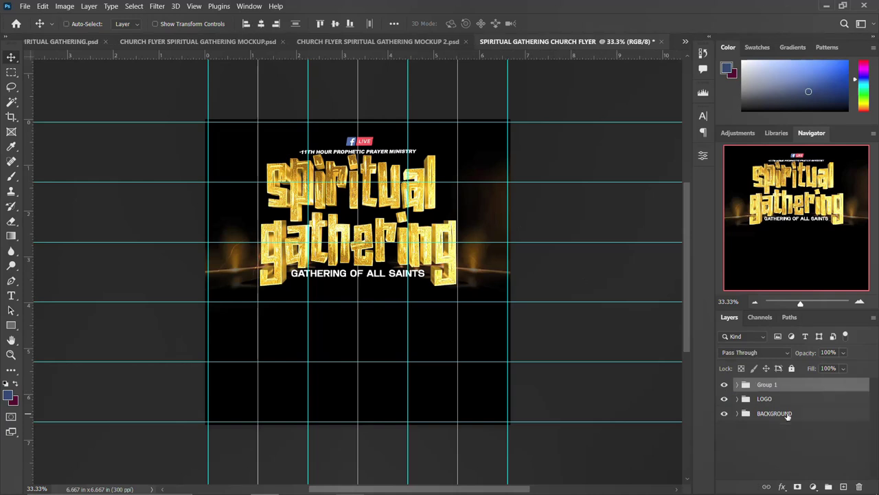
pyautogui.doubleClick(766, 386)
pyautogui.write('THEME')
pyautogui.press('Return')
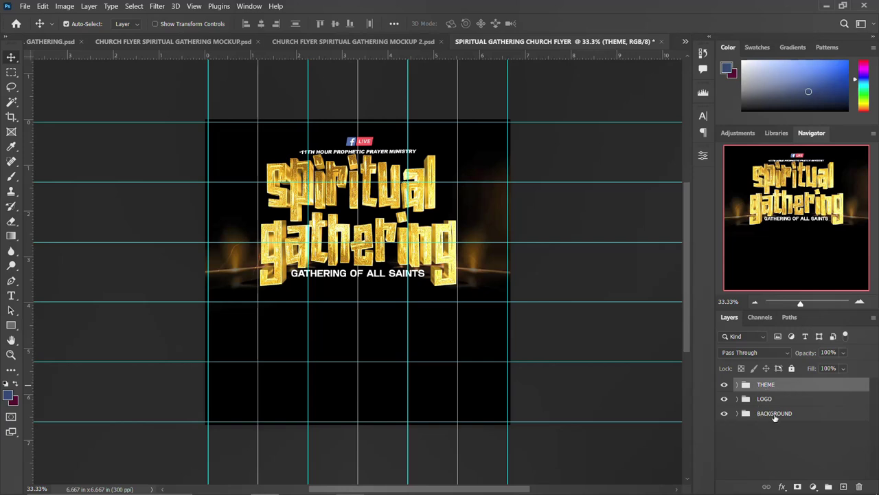
# - Click through the BACKGROUND, LOGO and THEME groups, then reopen the downloaded assets folder
pyautogui.click(774, 414)
pyautogui.click(765, 400)
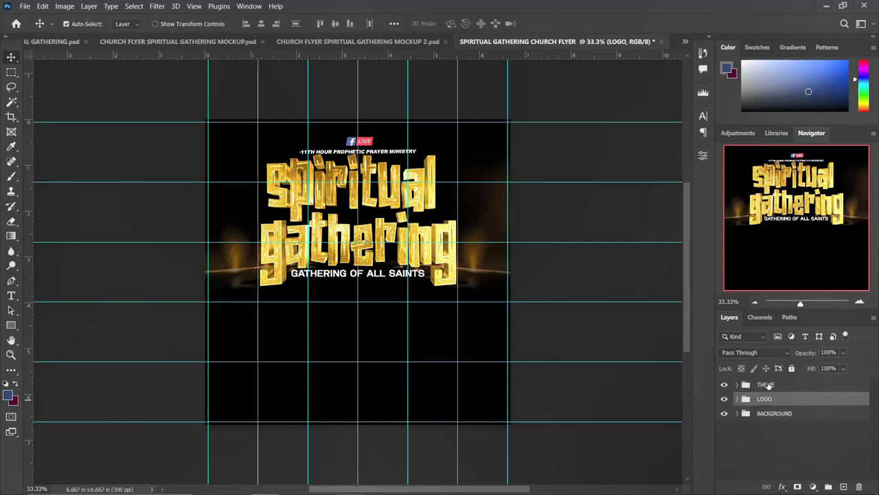
pyautogui.click(767, 385)
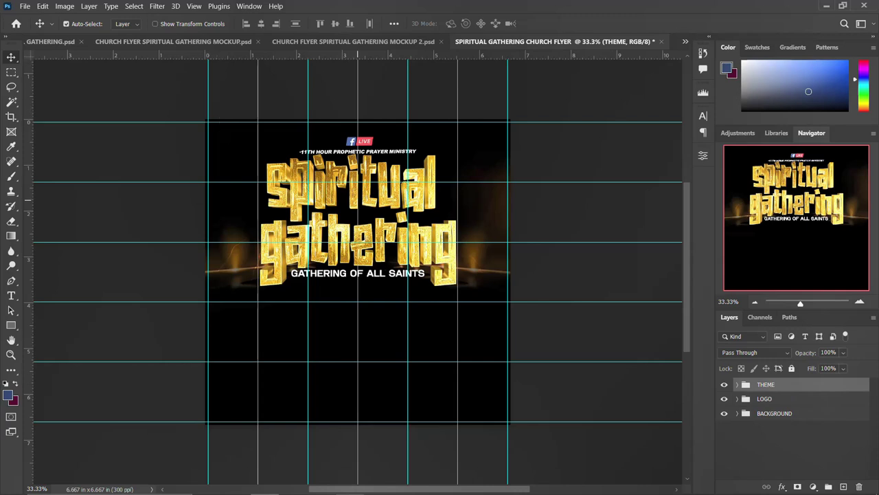
pyautogui.click(237, 483)
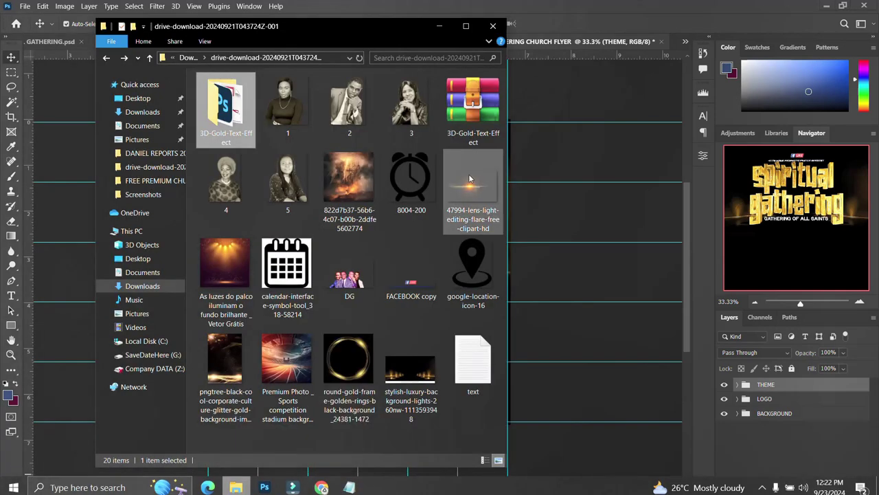
# - Drag the DG ministers' photo onto the flyer, scale it to about 34.9%, and position it under the subtitle
pyautogui.click(346, 249)
pyautogui.moveTo(348, 265); pyautogui.dragTo(589, 245)
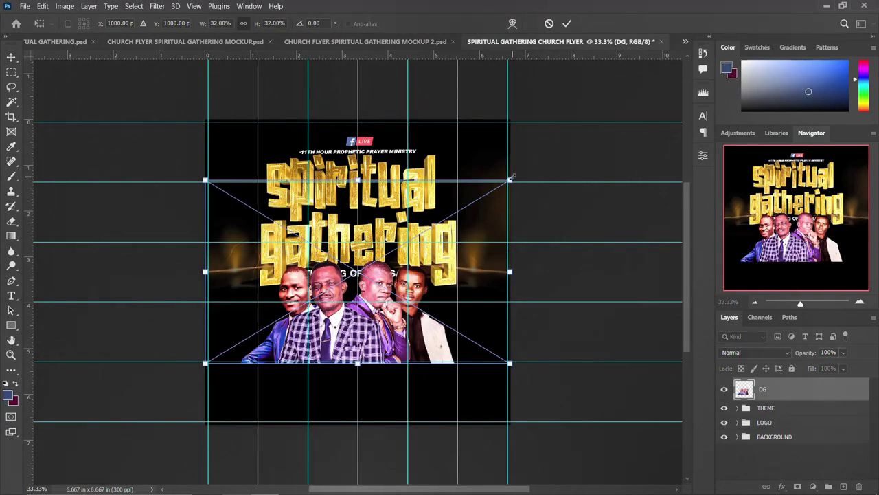
pyautogui.moveTo(512, 180); pyautogui.dragTo(526, 171)
pyautogui.moveTo(377, 294); pyautogui.dragTo(372, 302)
pyautogui.press('Return')
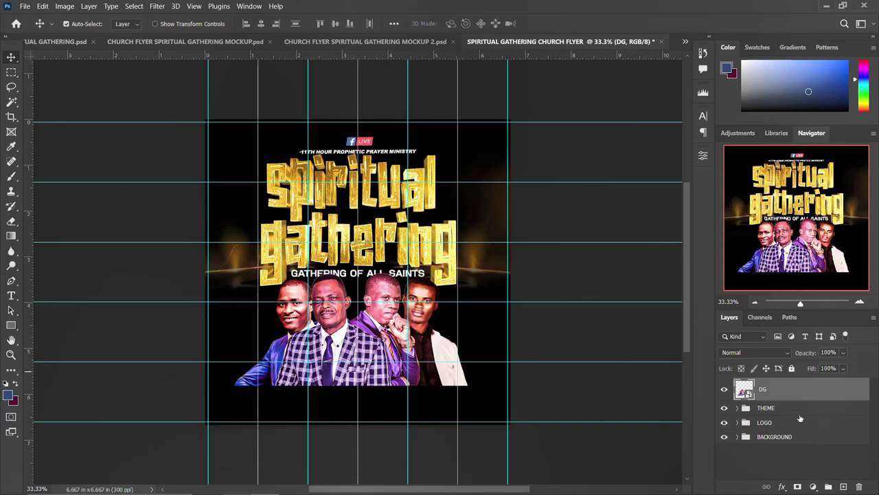
# - Add a layer mask to DG and brush its bottom edge so it fades into black
pyautogui.click(797, 486)
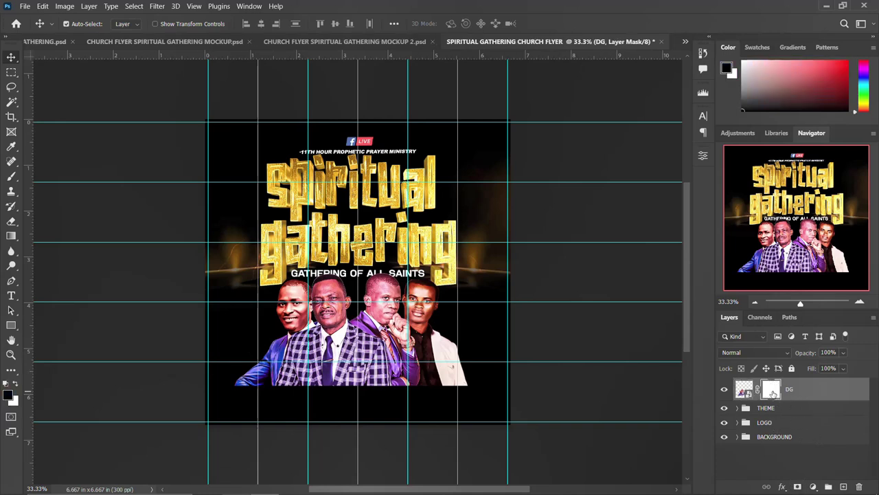
pyautogui.press('b')
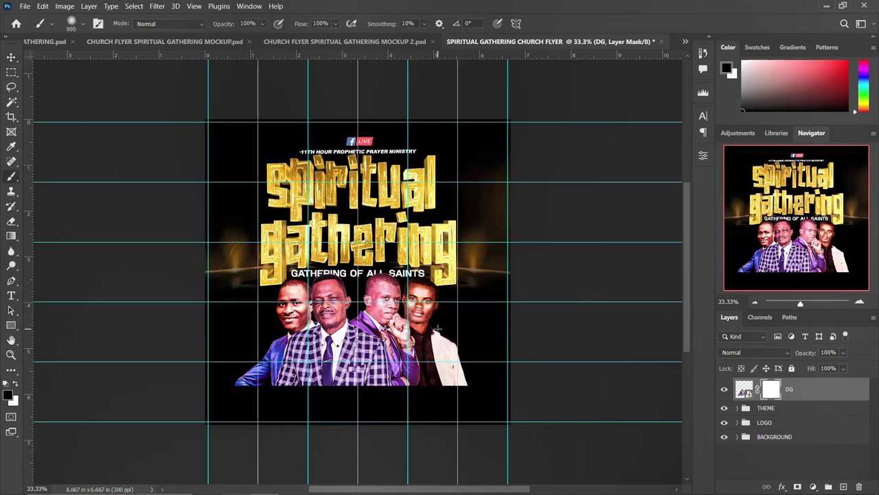
pyautogui.moveTo(509, 386)
pyautogui.mouseDown()
pyautogui.moveTo(400, 419)
pyautogui.moveTo(269, 412)
pyautogui.moveTo(224, 392)
pyautogui.moveTo(274, 412)
pyautogui.moveTo(385, 416)
pyautogui.moveTo(493, 402)
pyautogui.moveTo(379, 431)
pyautogui.moveTo(273, 424)
pyautogui.moveTo(238, 390)
pyautogui.moveTo(254, 410)
pyautogui.moveTo(371, 459)
pyautogui.moveTo(489, 396)
pyautogui.moveTo(500, 374)
pyautogui.moveTo(392, 407)
pyautogui.moveTo(241, 388)
pyautogui.moveTo(353, 418)
pyautogui.moveTo(477, 389)
pyautogui.moveTo(379, 425)
pyautogui.moveTo(284, 415)
pyautogui.moveTo(326, 424)
pyautogui.moveTo(530, 415)
pyautogui.mouseUp()
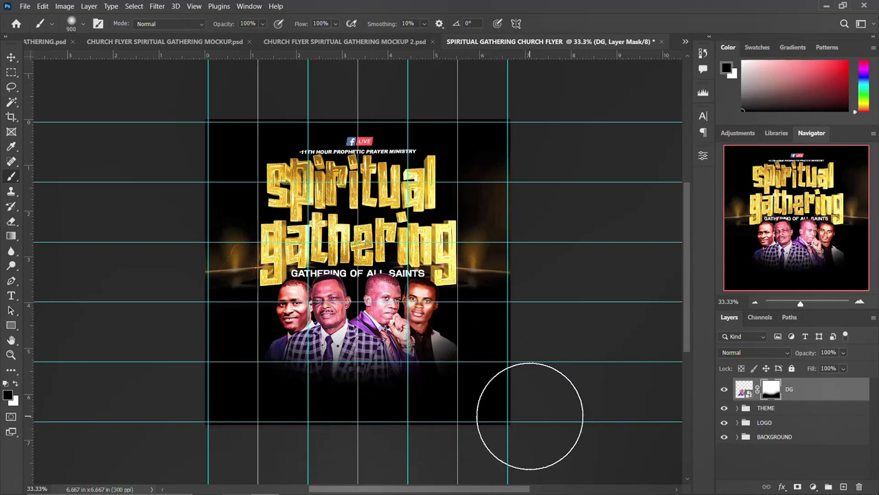
pyautogui.click(11, 59)
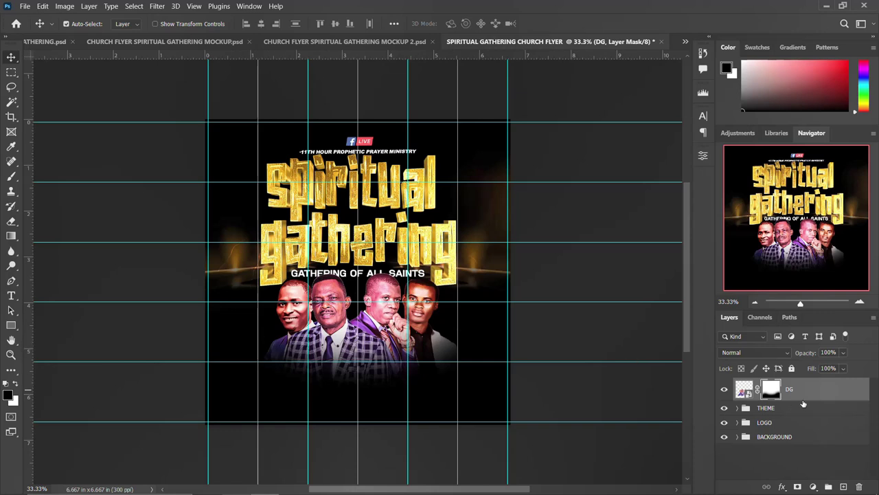
# - Put the DG layer into its own Group 1 and select its mask
pyautogui.hotkey('ctrl', 'g')
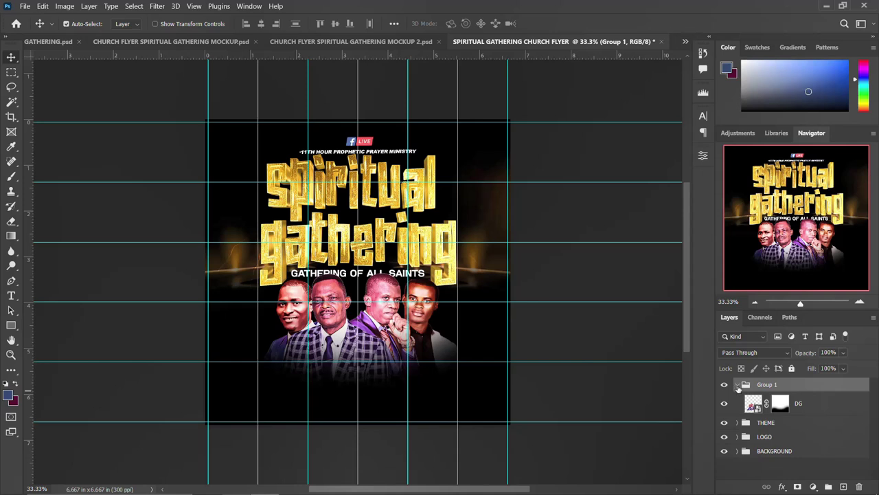
pyautogui.click(737, 385)
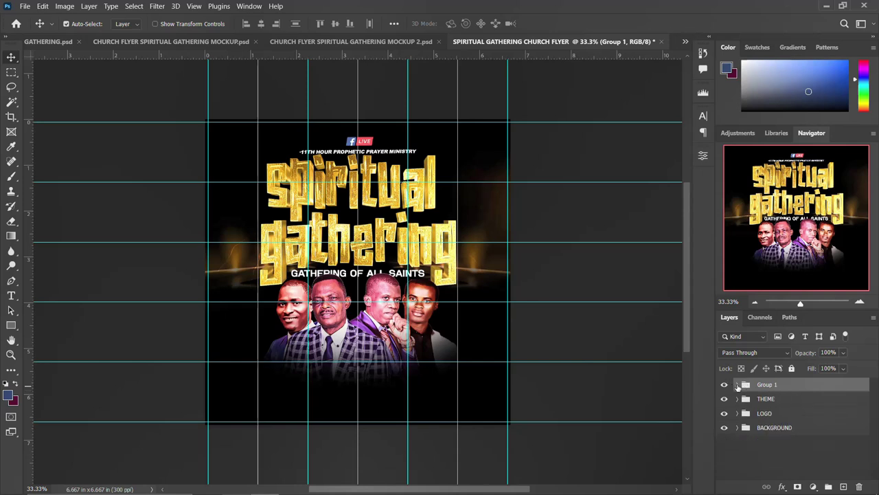
pyautogui.click(738, 385)
pyautogui.click(780, 404)
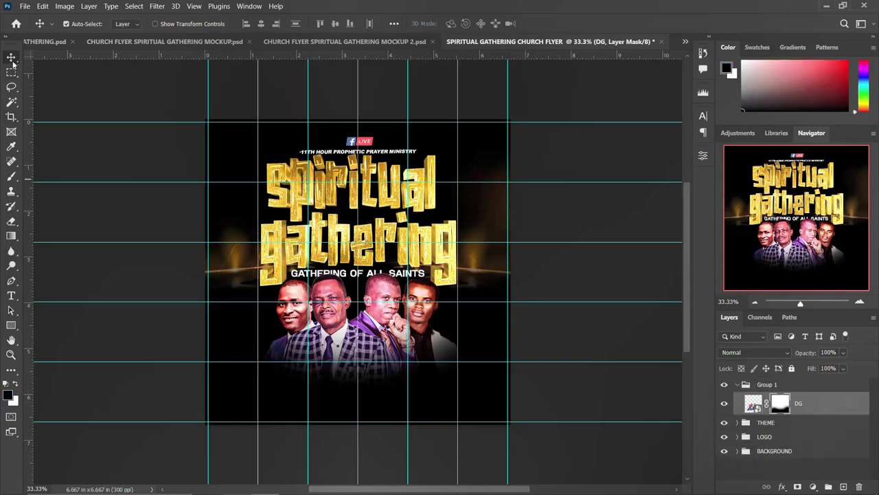
pyautogui.press('t')
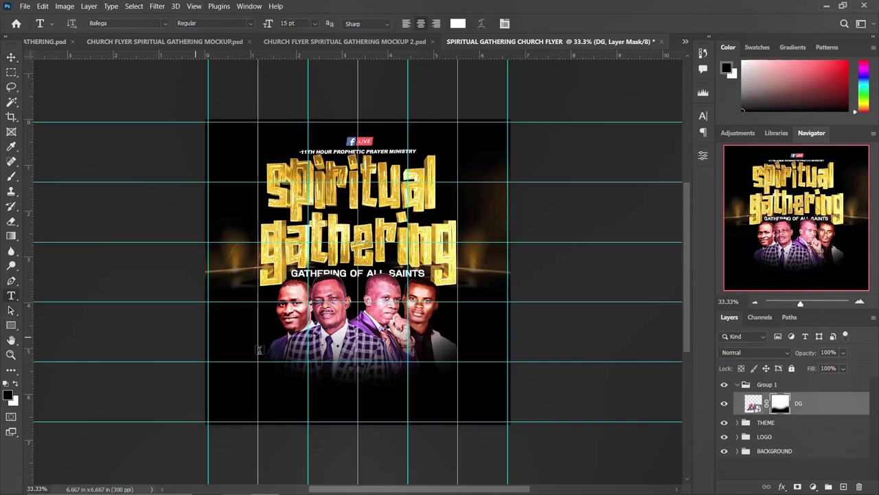
# - Type the first minister's name on two lines in a new text layer below the photo
pyautogui.click(271, 371)
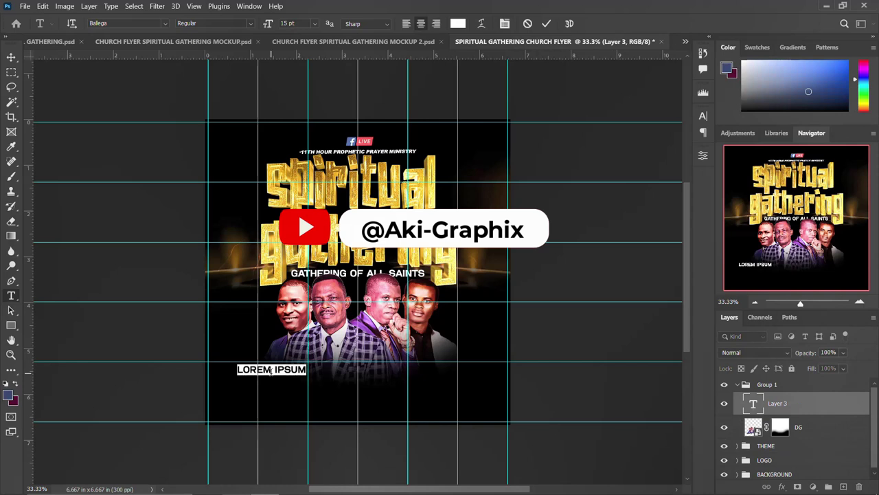
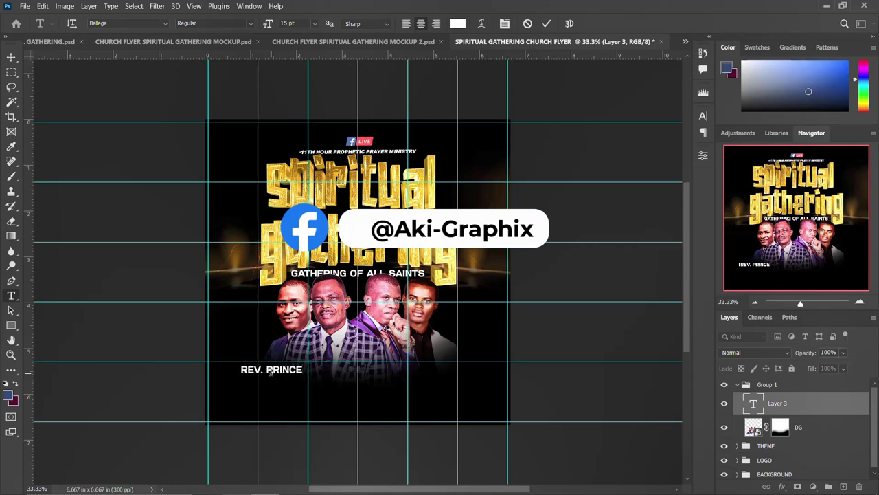
pyautogui.press('Return')
pyautogui.press('Return')
pyautogui.press('Return')
pyautogui.hotkey('ctrl', 'Return')
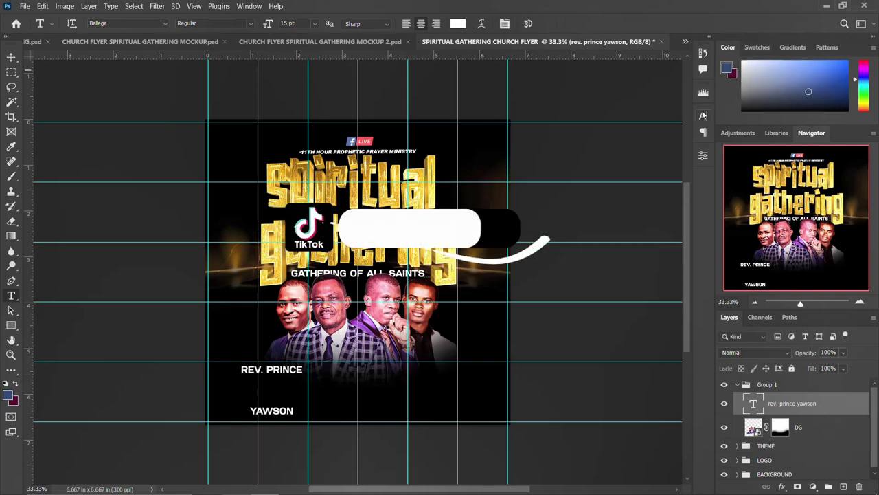
# - Set the name to 10 pt line spacing, left-align it, and split it onto separate lines
pyautogui.click(703, 116)
pyautogui.click(655, 147)
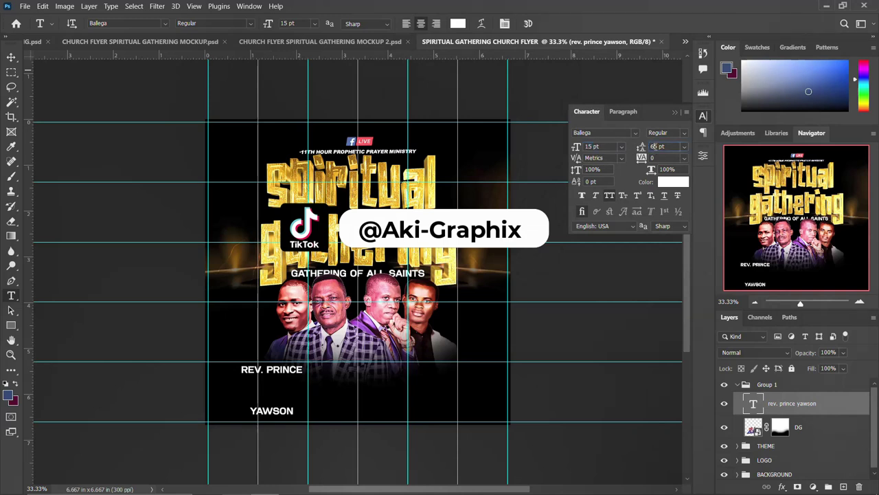
pyautogui.write('10')
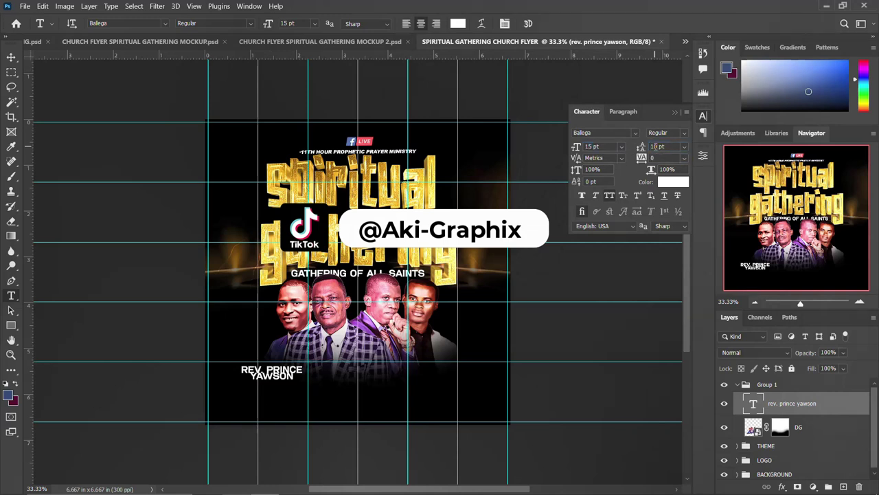
pyautogui.press('Return')
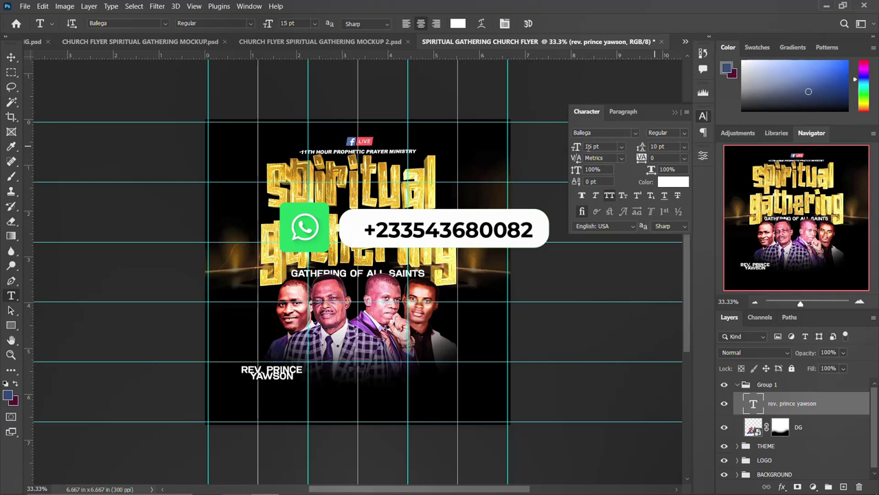
pyautogui.click(623, 112)
pyautogui.click(584, 134)
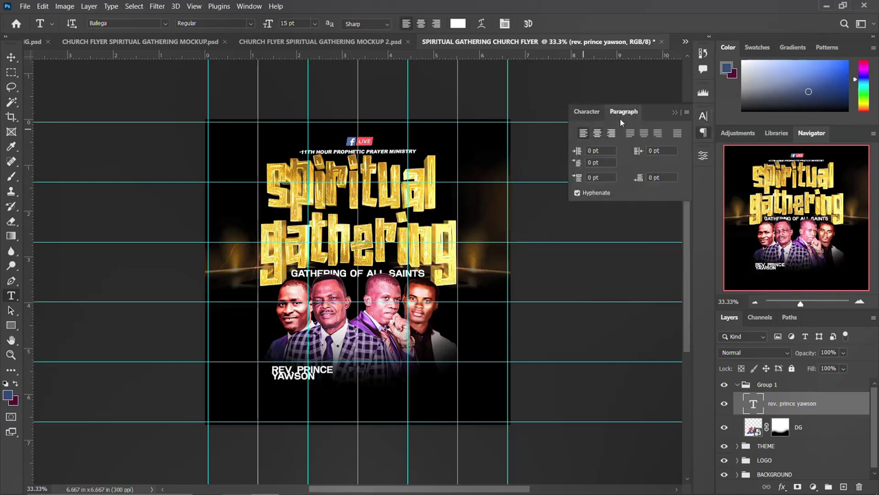
pyautogui.click(299, 369)
pyautogui.press('Return')
pyautogui.hotkey('ctrl', 'Return')
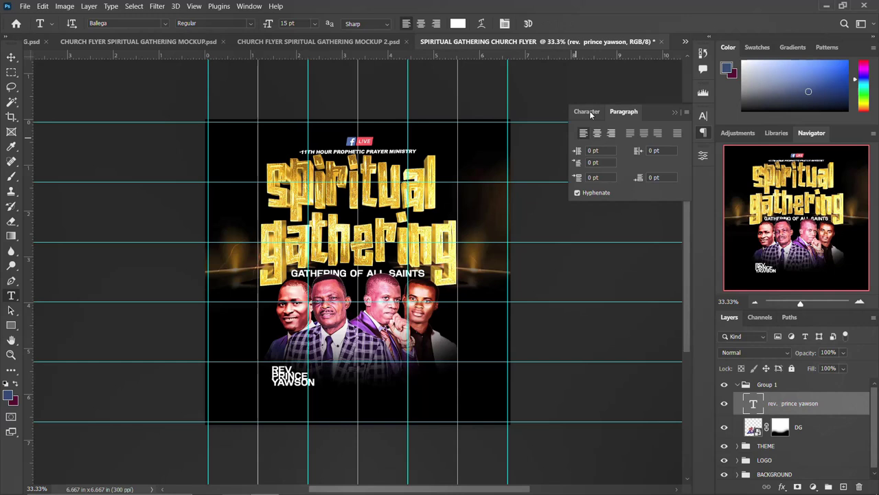
# - Rework the caption's leading and font size, settling on 10 pt type with 12 pt leading
pyautogui.click(702, 116)
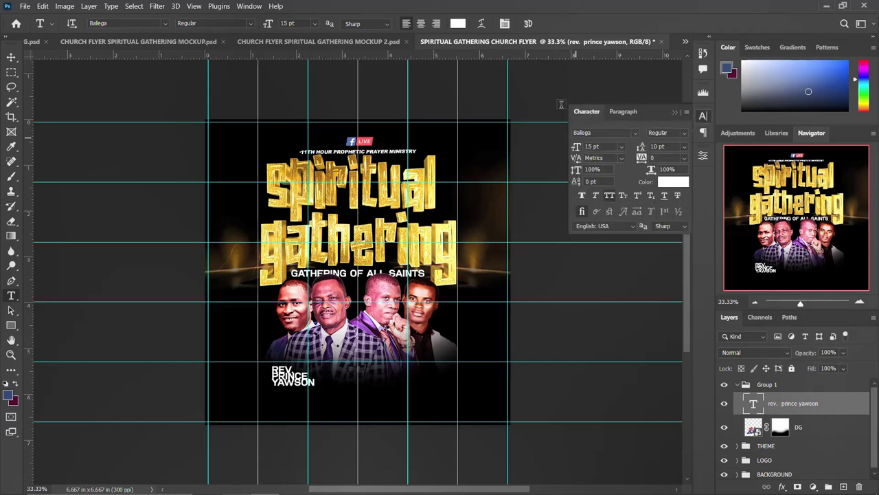
pyautogui.click(661, 146)
pyautogui.write('12')
pyautogui.press('Return')
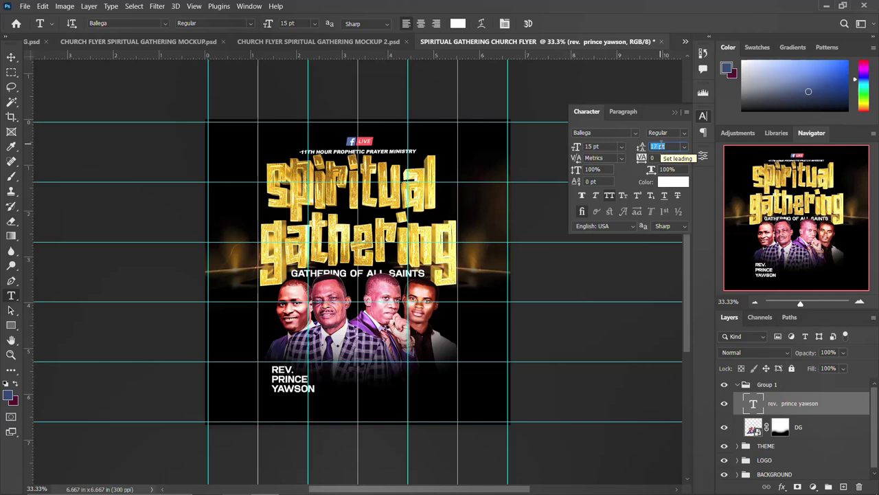
pyautogui.write('17')
pyautogui.press('Return')
pyautogui.click(612, 145)
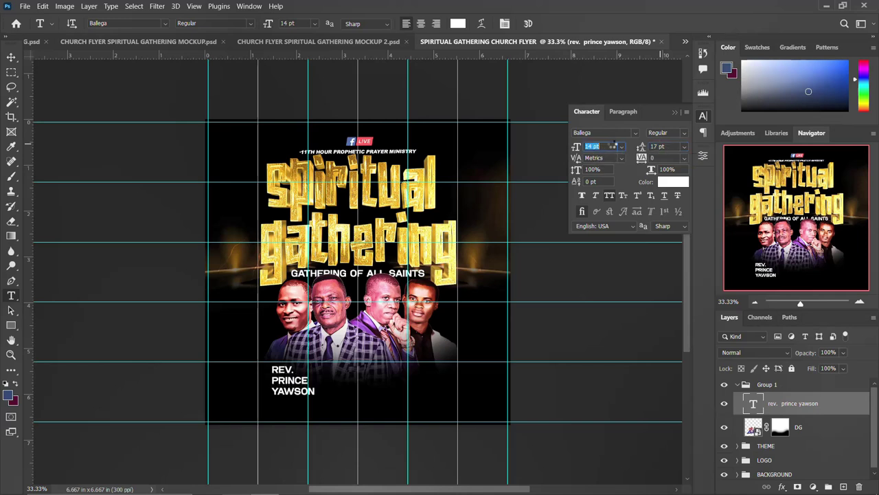
pyautogui.write('11')
pyautogui.press('Return')
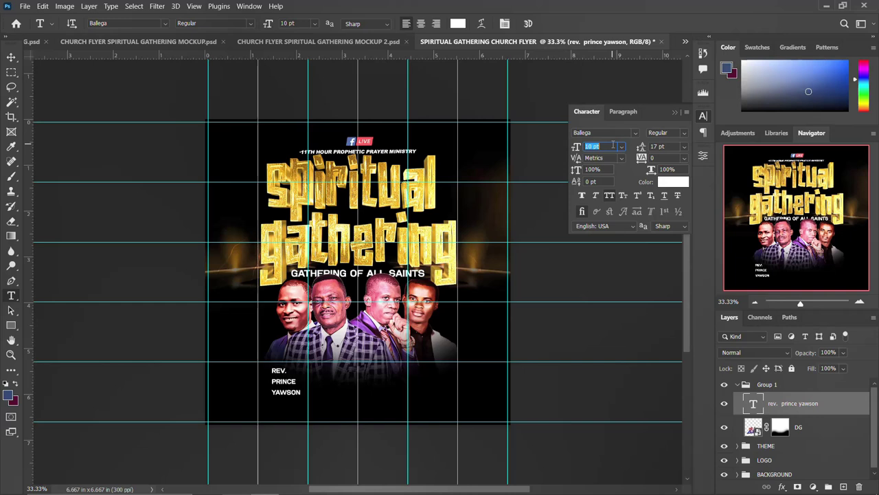
pyautogui.click(663, 146)
pyautogui.write('13')
pyautogui.press('Return')
pyautogui.press('Down')
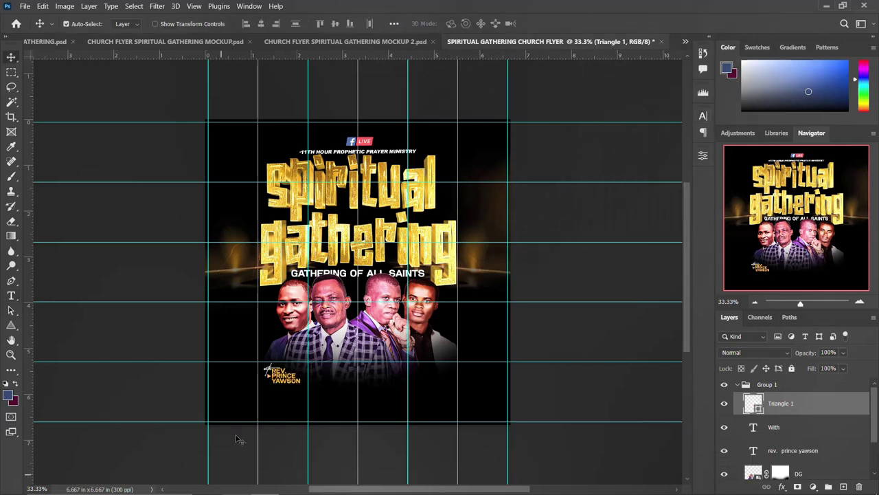
# - Nudge Triangle 1 up, check the With and name layers' type, then select all three layers
pyautogui.press('Up')
pyautogui.press('Up')
pyautogui.click(773, 427)
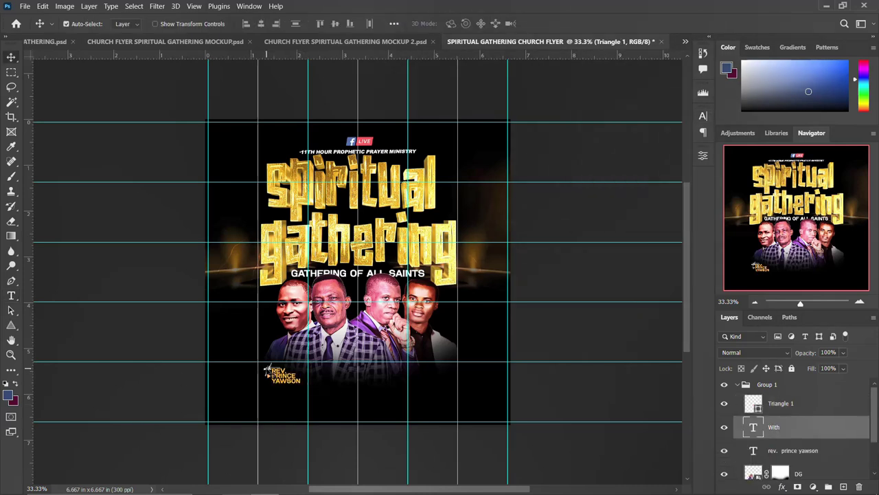
pyautogui.click(702, 115)
pyautogui.click(704, 116)
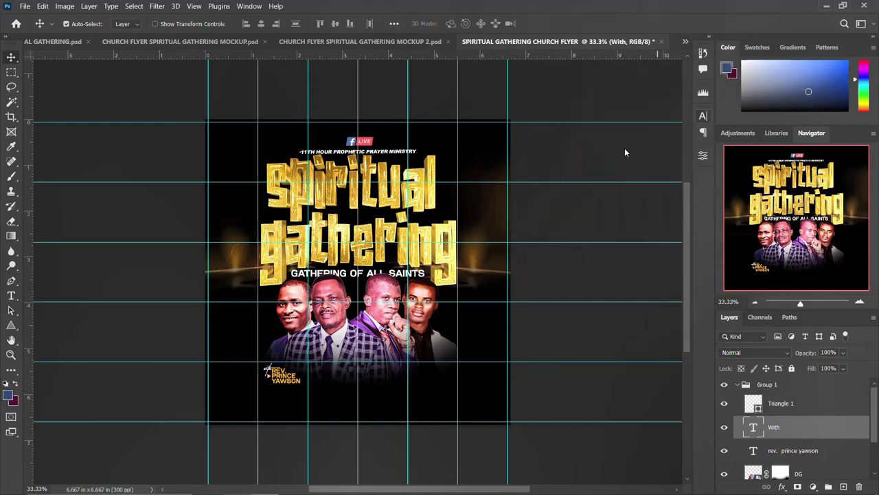
pyautogui.click(283, 379)
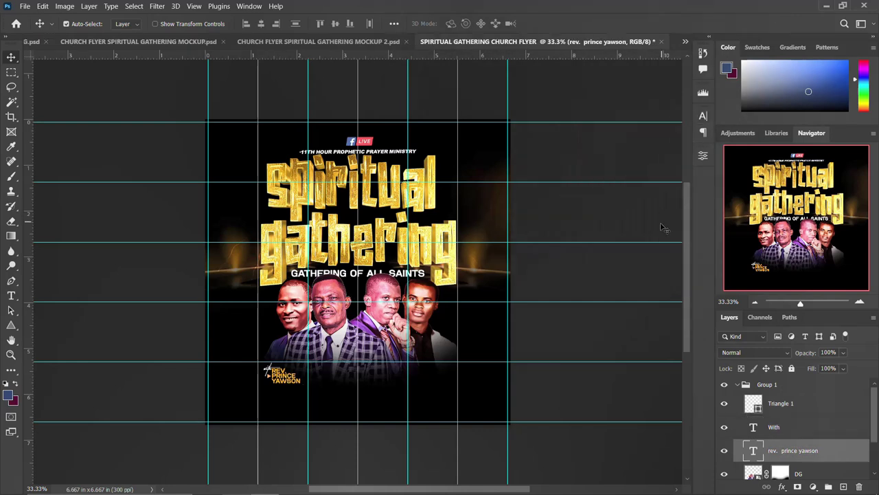
pyautogui.click(704, 116)
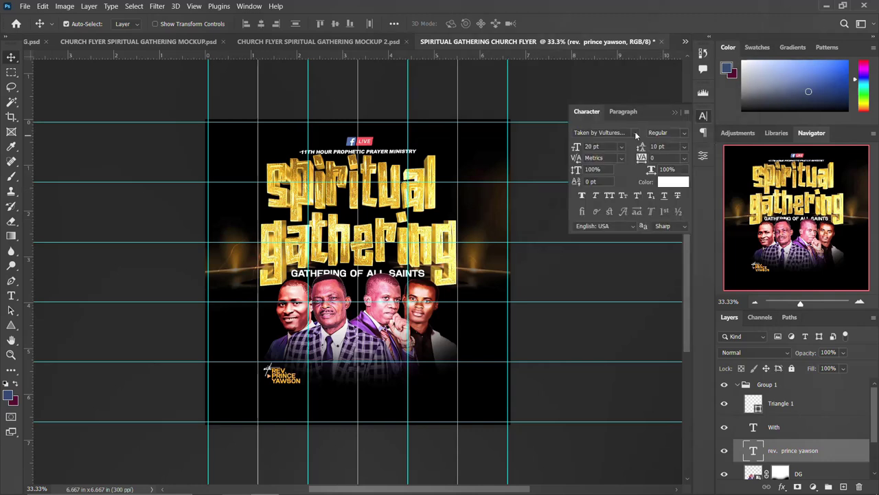
pyautogui.click(702, 117)
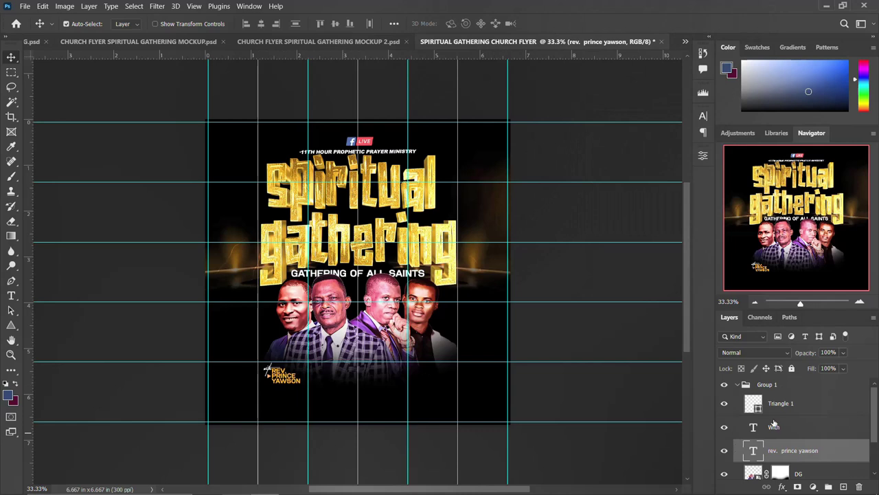
pyautogui.keyDown('shift'); pyautogui.click(792, 405); pyautogui.keyUp('shift')
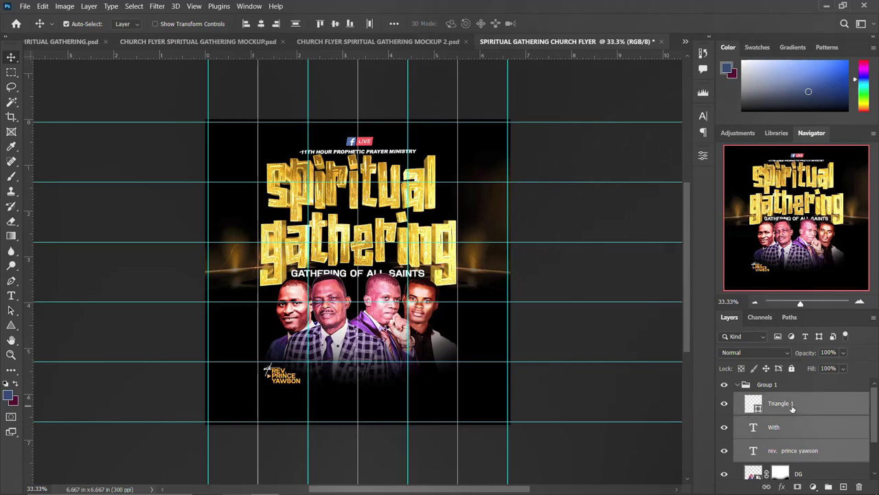
# - Duplicate the caption, With label and triangle, and move the copies under the other ministers
pyautogui.hotkey('ctrl', 'j')
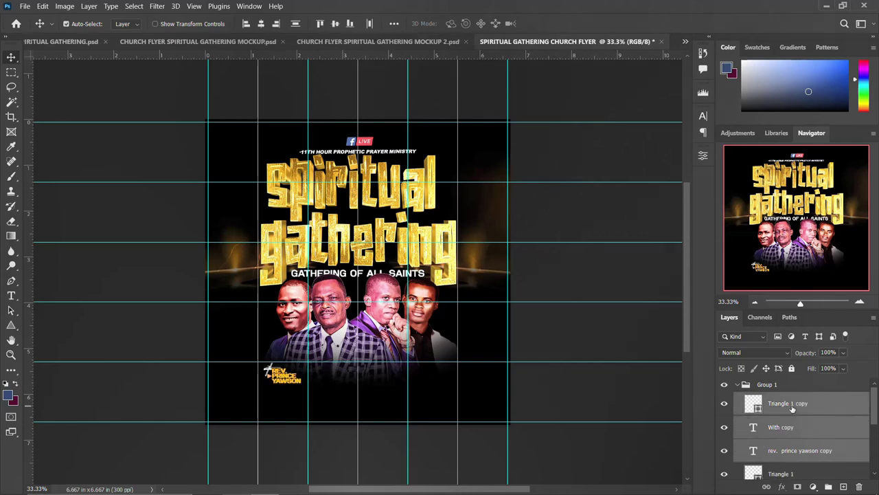
pyautogui.press('Right')
pyautogui.press('Right')
pyautogui.press('Right')
pyautogui.press('Right')
pyautogui.press('Right')
pyautogui.press('Right')
pyautogui.press('Right')
pyautogui.press('Right')
pyautogui.press('Right')
pyautogui.press('Right')
pyautogui.press('Right')
pyautogui.press('Right')
pyautogui.press('Right')
pyautogui.press('Right')
pyautogui.press('Right')
pyautogui.press('Right')
pyautogui.press('Right')
pyautogui.press('Right')
pyautogui.press('Right')
pyautogui.press('Right')
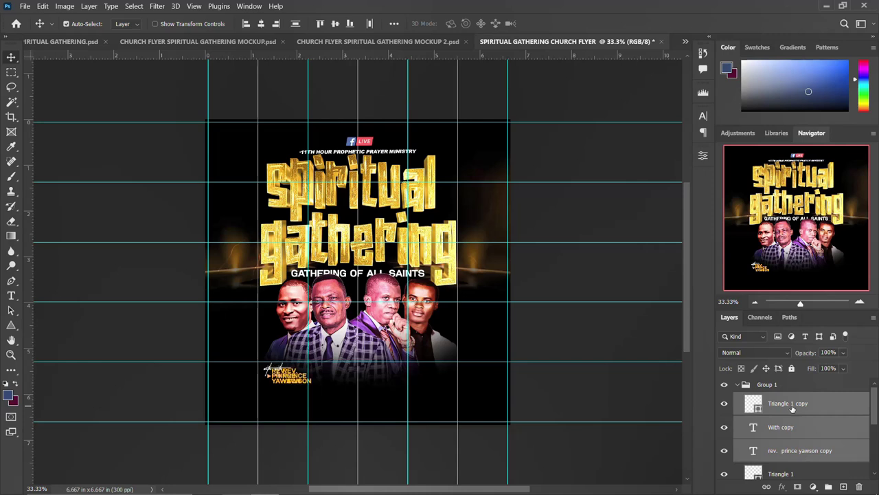
pyautogui.moveTo(291, 382); pyautogui.dragTo(435, 375)
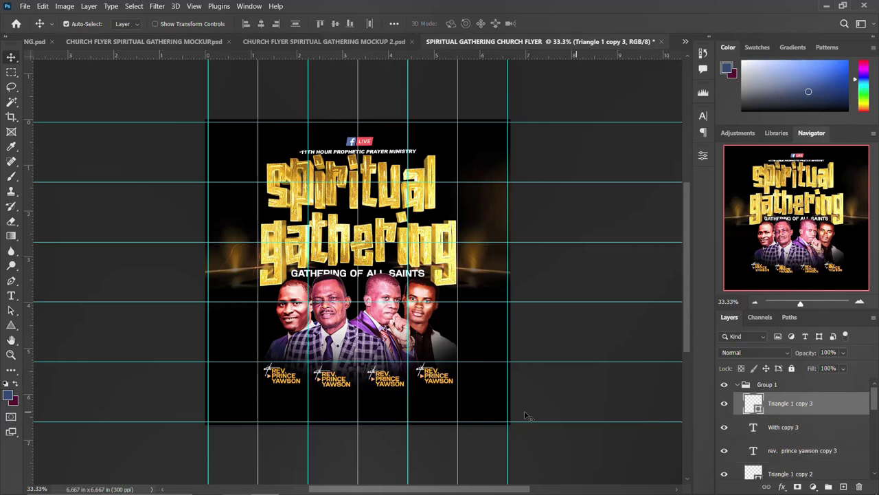
# - Change the fourth caption's first name and surname to the fourth minister's name
pyautogui.click(440, 380)
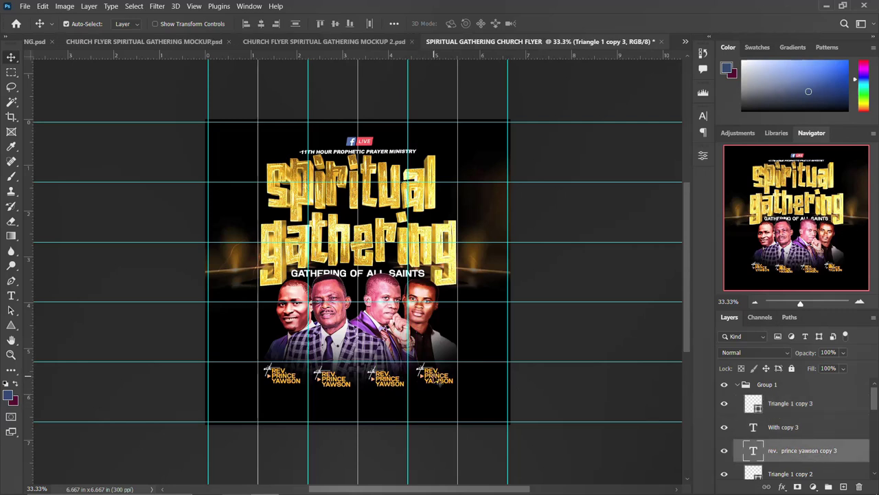
pyautogui.doubleClick(440, 380)
pyautogui.doubleClick(437, 375)
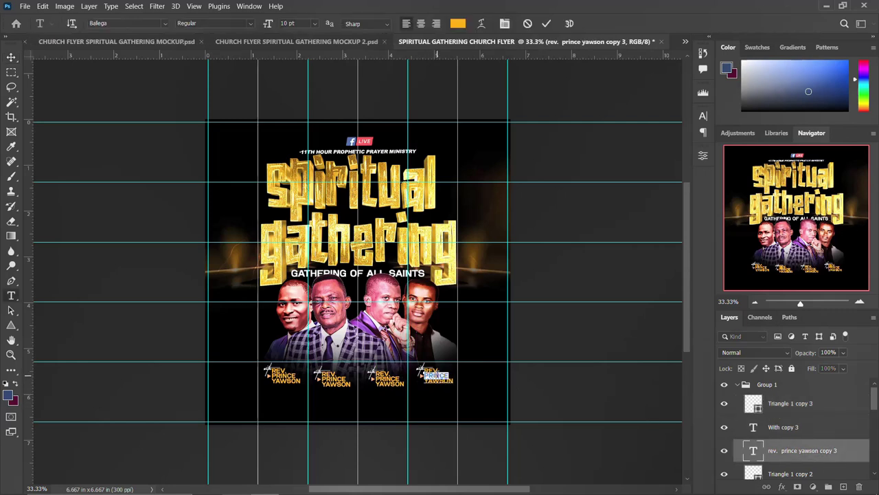
pyautogui.doubleClick(440, 381)
pyautogui.press('BackSpace')
pyautogui.hotkey('ctrl', 'Return')
pyautogui.press('v')
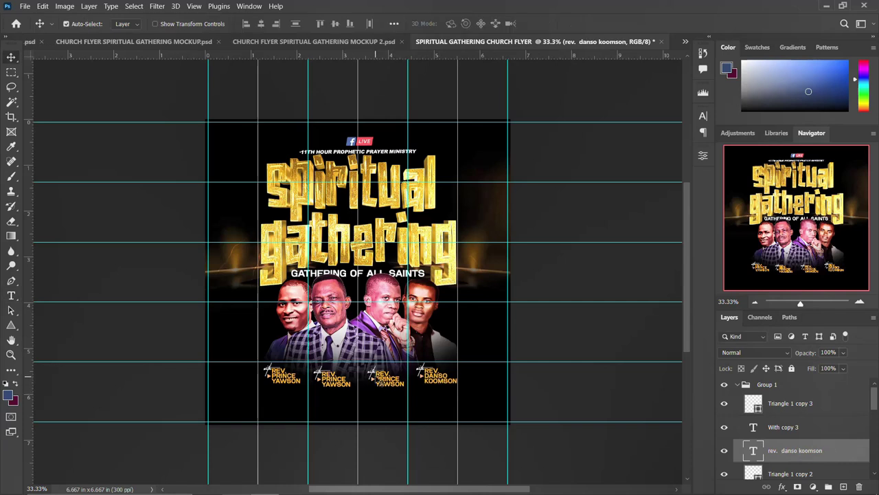
# - Change the third caption to the third minister's first name and surname
pyautogui.click(382, 382)
pyautogui.doubleClick(384, 384)
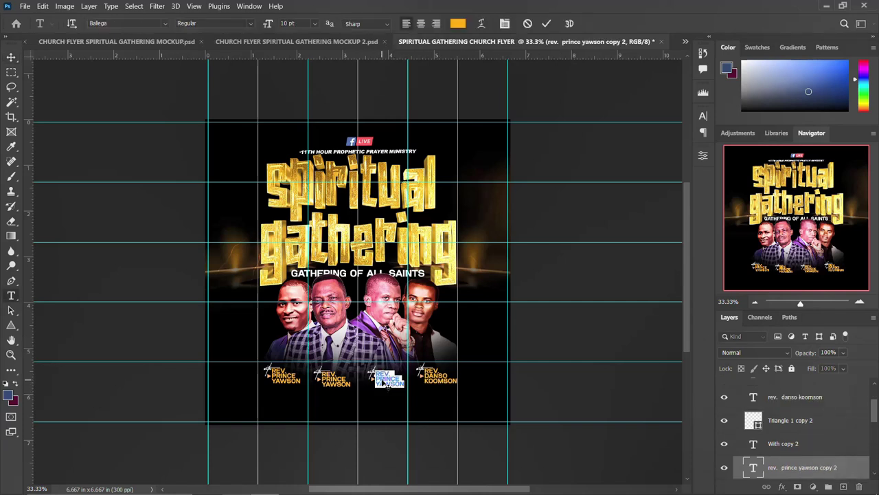
pyautogui.doubleClick(386, 379)
pyautogui.write('dan')
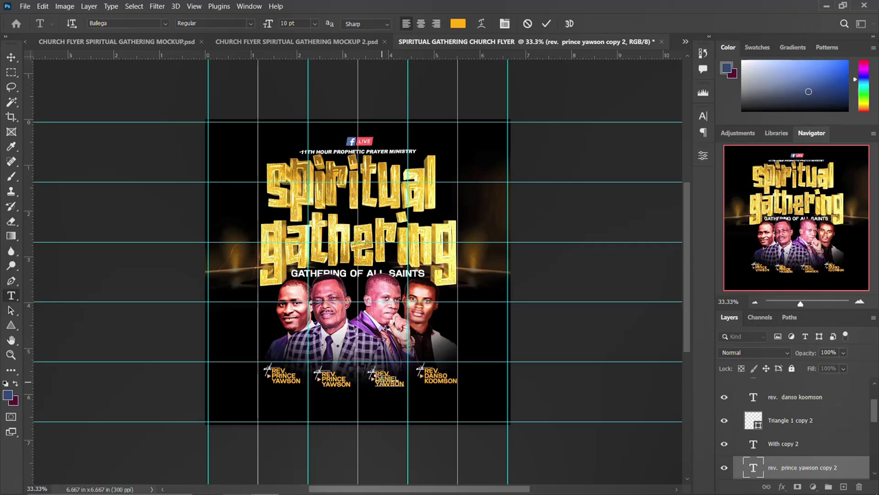
pyautogui.doubleClick(389, 383)
pyautogui.write('bo')
pyautogui.hotkey('ctrl', 'Return')
pyautogui.press('v')
# - Change the second caption to the second minister's first name and surname
pyautogui.click(341, 386)
pyautogui.press('t')
pyautogui.doubleClick(333, 378)
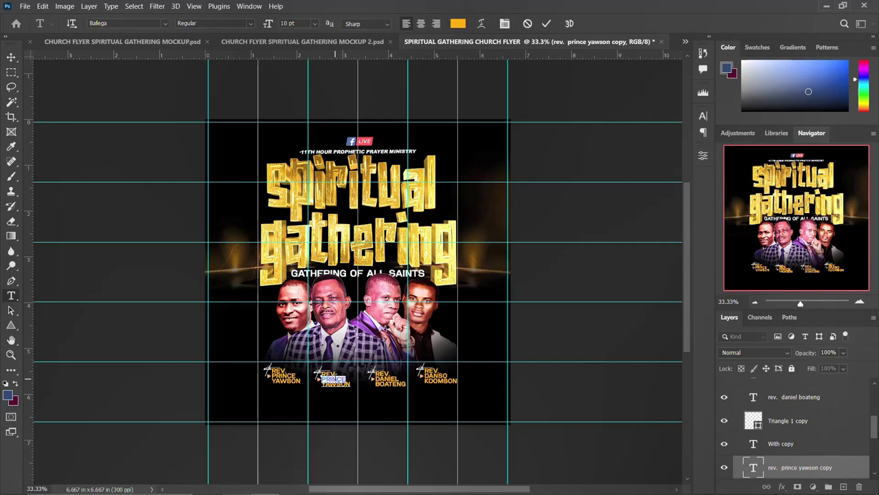
pyautogui.write('b')
pyautogui.doubleClick(336, 383)
pyautogui.write('amu')
pyautogui.hotkey('ctrl', 'Return')
pyautogui.press('v')
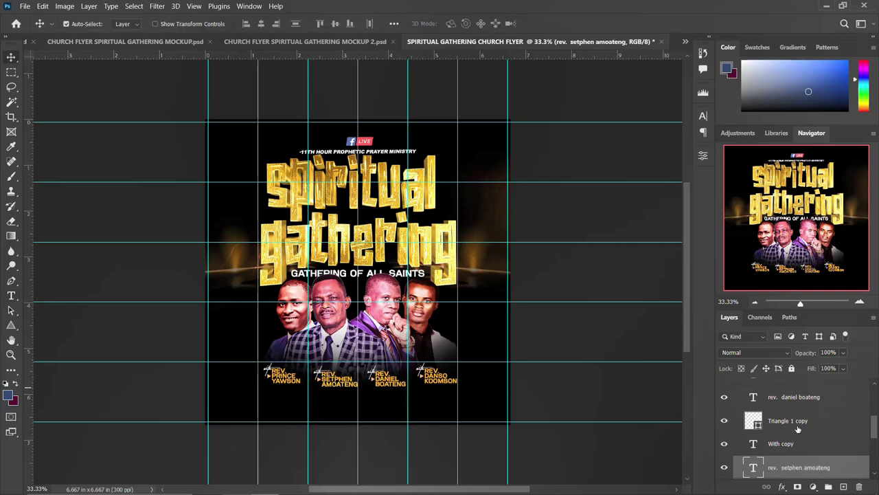
pyautogui.scroll(5, 800, 428)
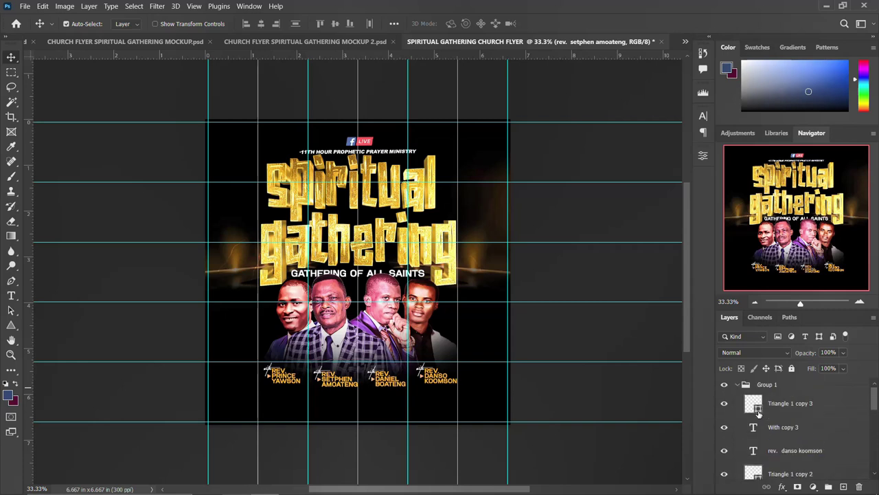
# - Collapse Group 1, rename it NAMES AND IMAGES, and bring up the shape tool options
pyautogui.click(738, 386)
pyautogui.doubleClick(767, 385)
pyautogui.write('N')
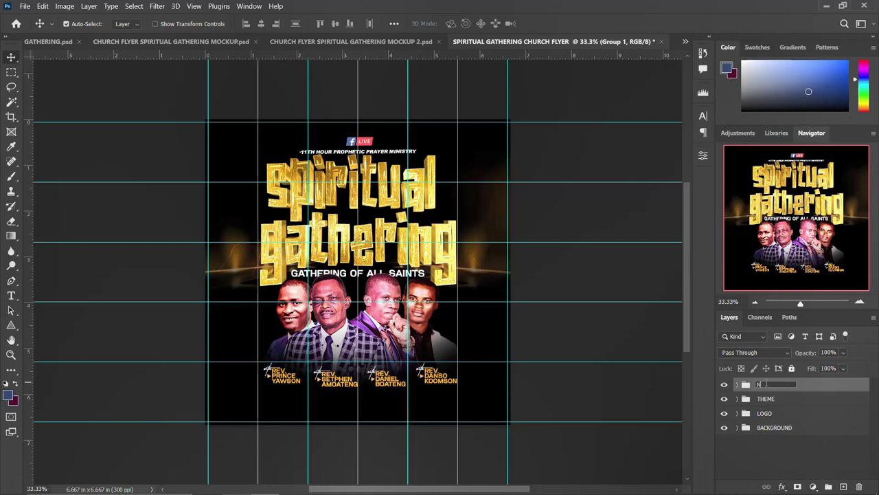
pyautogui.write('AMESS AND IMAGES')
pyautogui.press('Return')
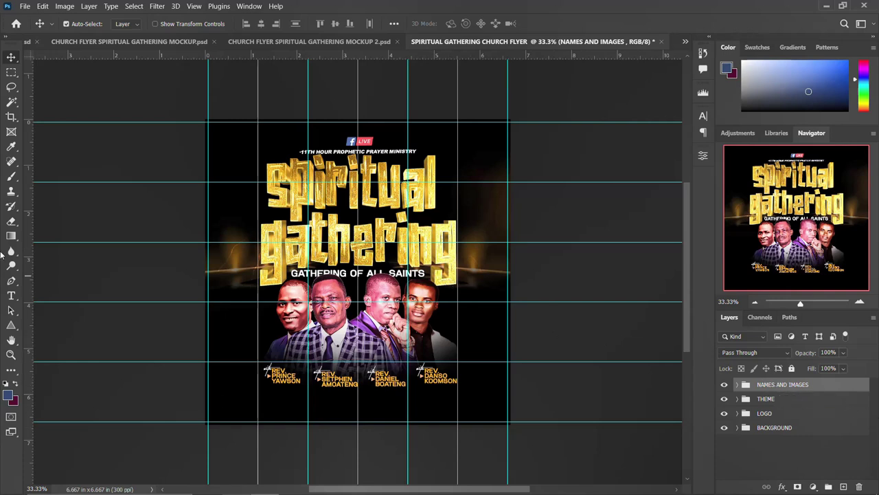
pyautogui.click(10, 325)
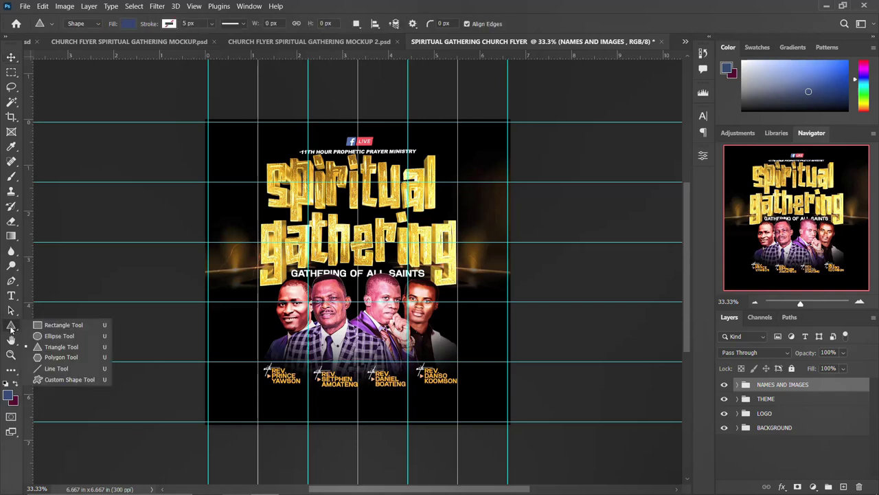
# - Draw a wide rectangle bar below the ministers' name captions and fill it gold yellow
pyautogui.click(62, 325)
pyautogui.moveTo(258, 391); pyautogui.dragTo(479, 413)
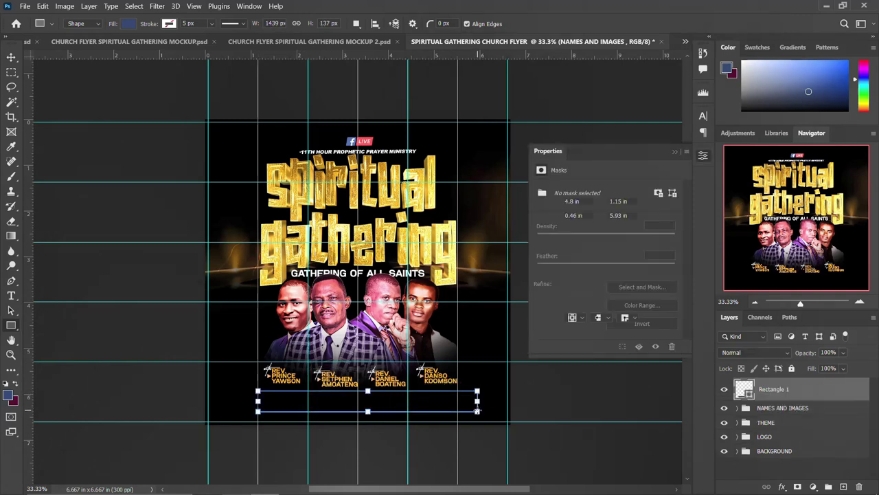
pyautogui.click(571, 272)
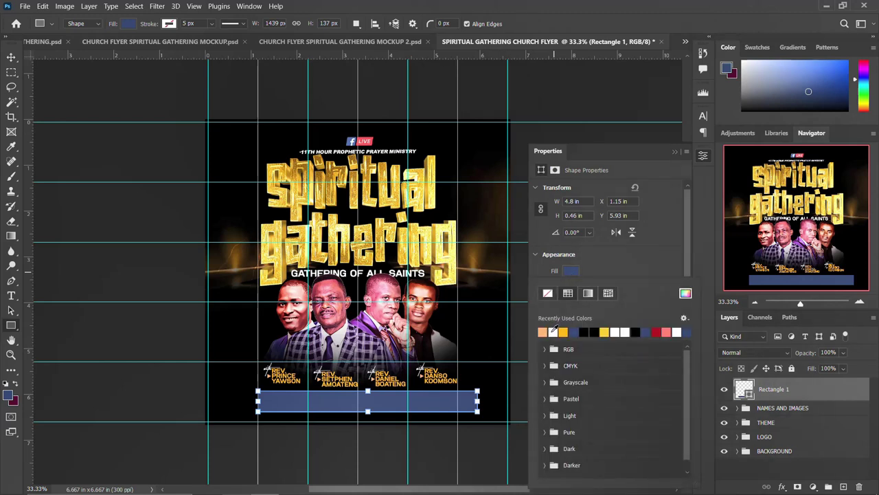
pyautogui.click(566, 330)
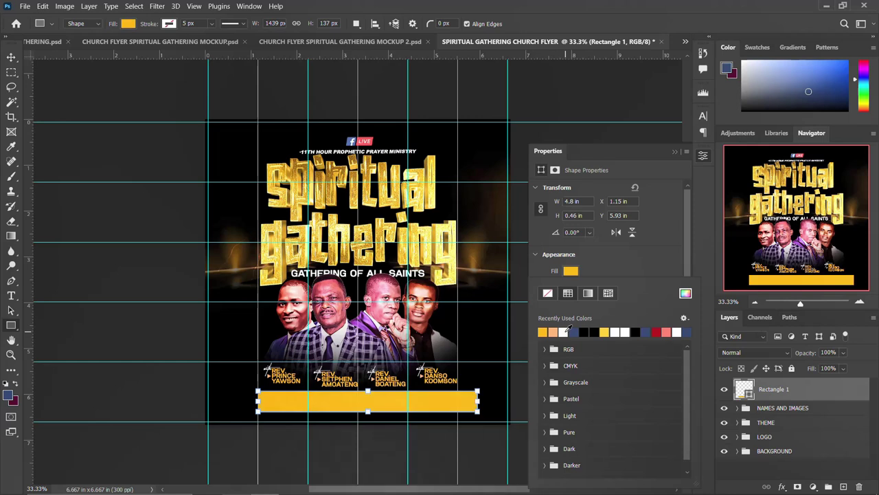
pyautogui.click(575, 272)
pyautogui.click(576, 273)
pyautogui.click(703, 156)
pyautogui.click(703, 156)
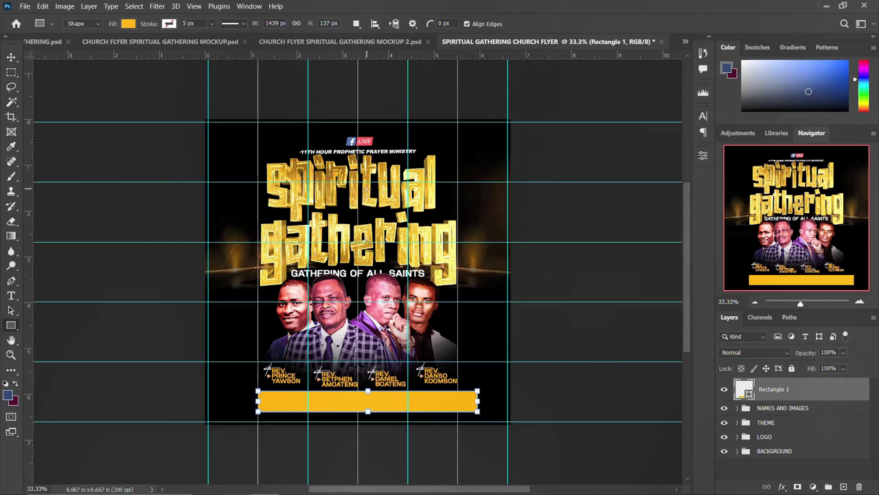
# - Align the bar to the canvas's horizontal centre, then clear the selection
pyautogui.click(11, 57)
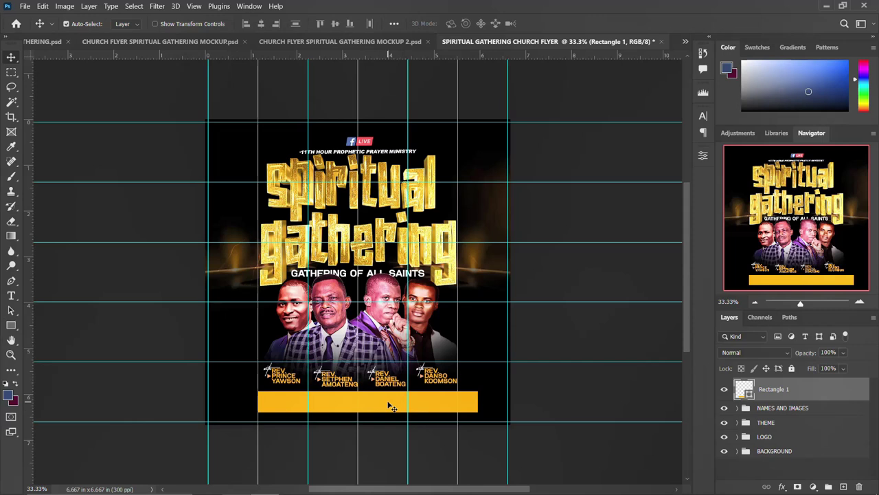
pyautogui.hotkey('ctrl', 'a')
pyautogui.click(262, 24)
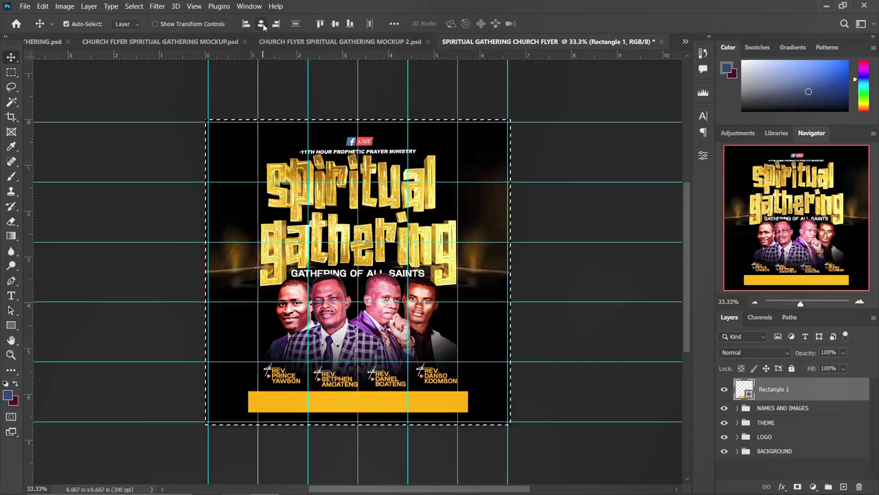
pyautogui.hotkey('ctrl', 'd')
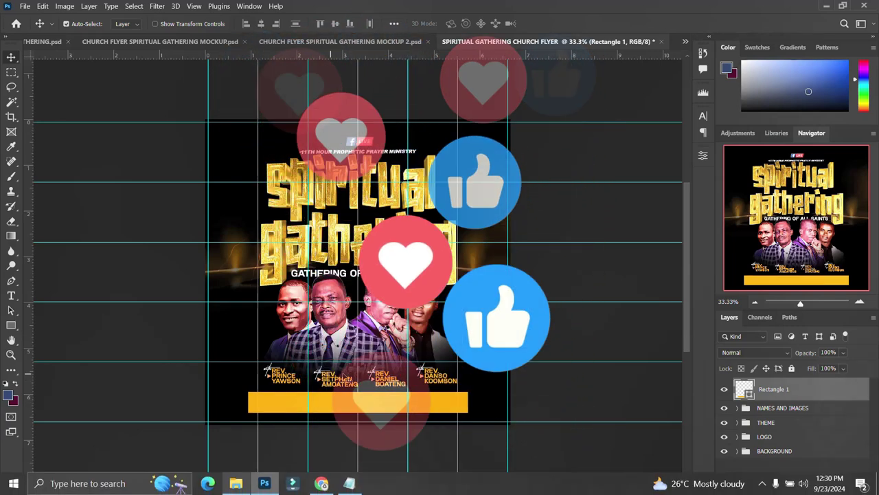
# - Copy 'TEMA COMM 25' from the notes and paste it as a new text layer
pyautogui.click(349, 483)
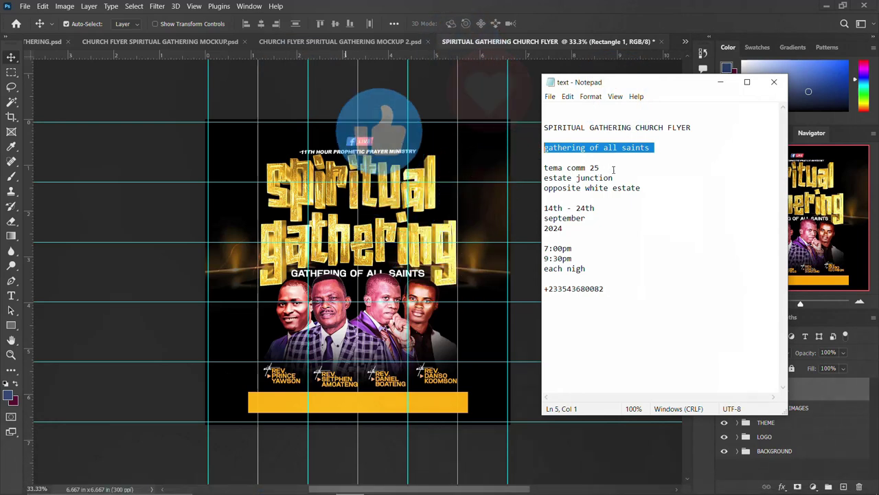
pyautogui.tripleClick(543, 168)
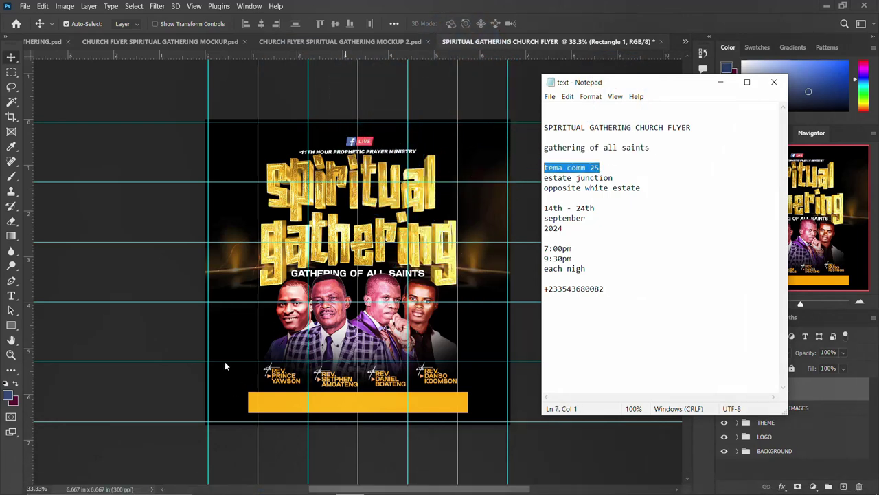
pyautogui.hotkey('alt', 'Tab')
pyautogui.press('t')
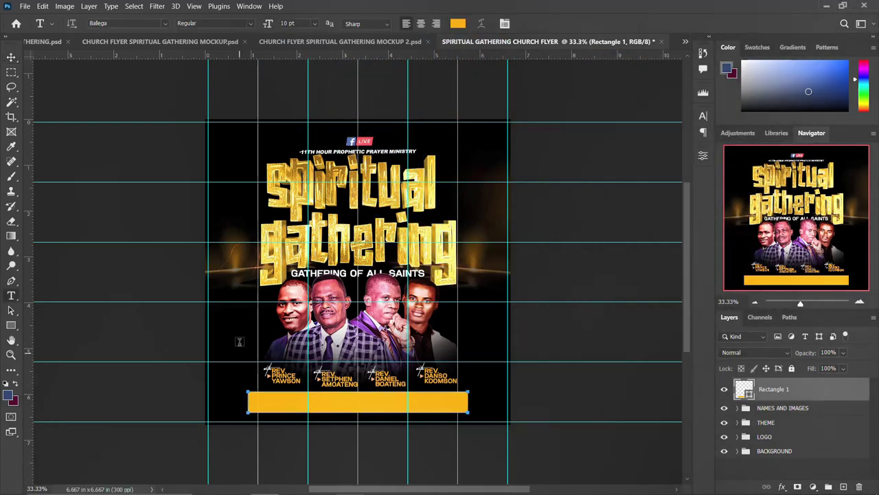
pyautogui.click(240, 335)
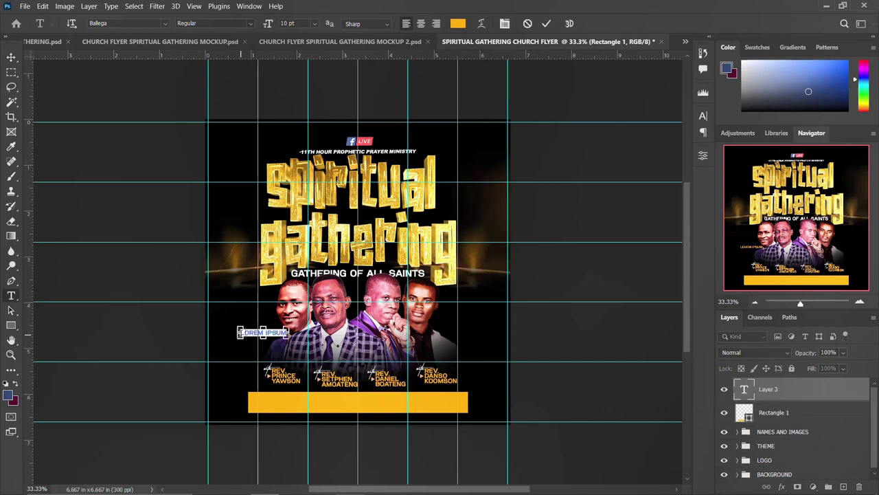
pyautogui.hotkey('ctrl', 'v')
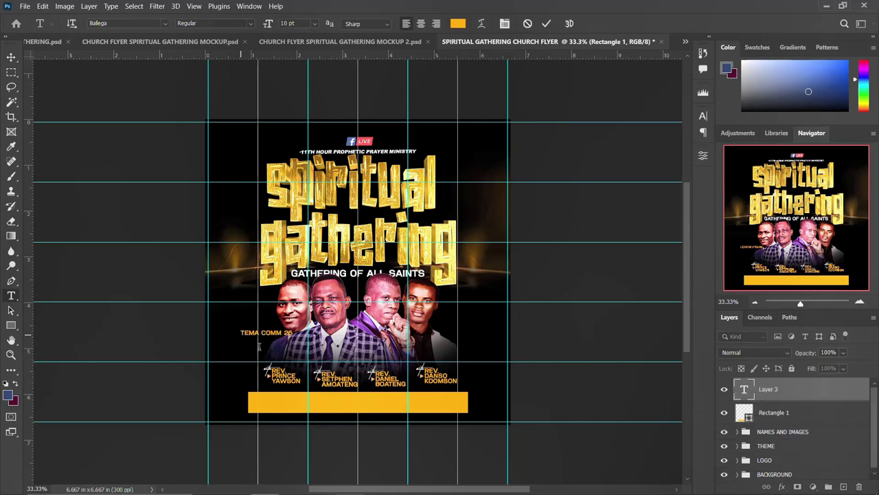
pyautogui.hotkey('ctrl', 'Return')
# - Colour the venue text black (000000) and move it into the gold bar
pyautogui.click(702, 115)
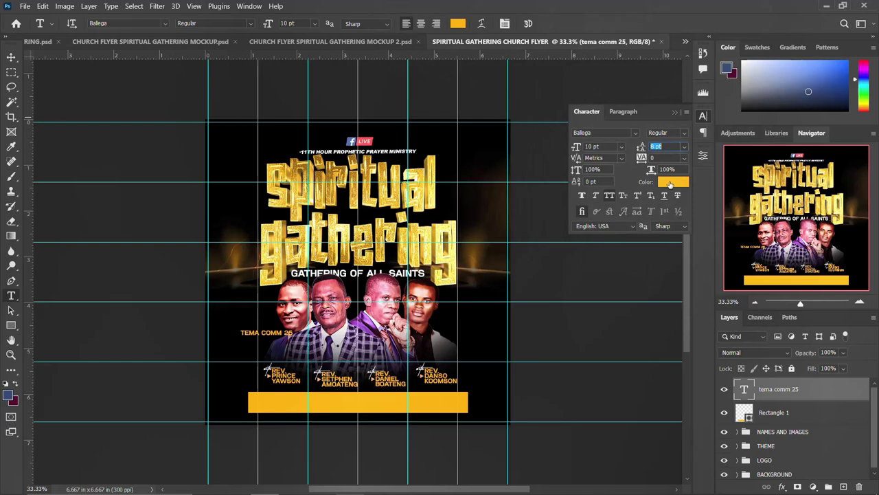
pyautogui.click(671, 181)
pyautogui.write('000000')
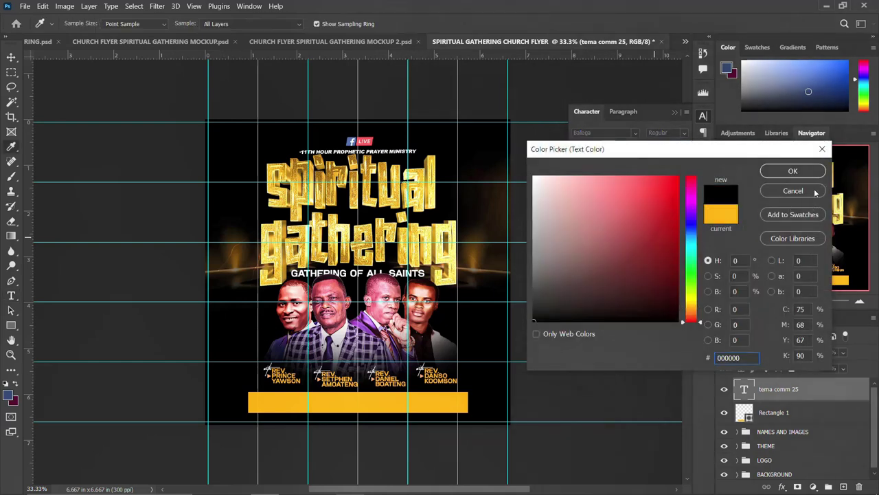
pyautogui.click(807, 172)
pyautogui.hotkey('ctrl', 't')
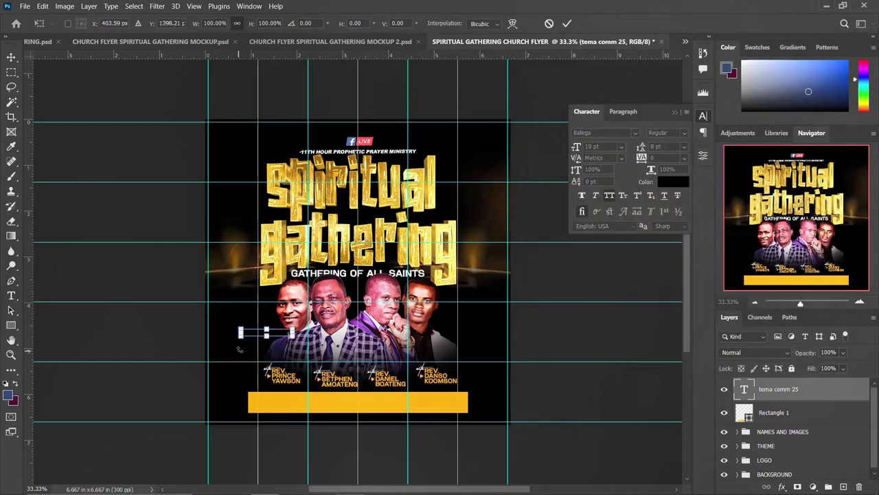
pyautogui.moveTo(280, 334); pyautogui.dragTo(306, 399)
pyautogui.press('Return')
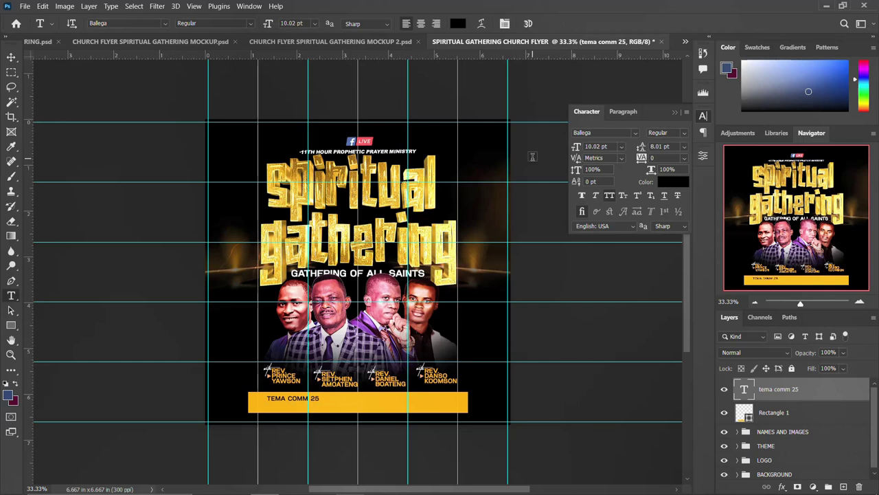
# - Set the venue text font to Montserrat Bold
pyautogui.click(635, 133)
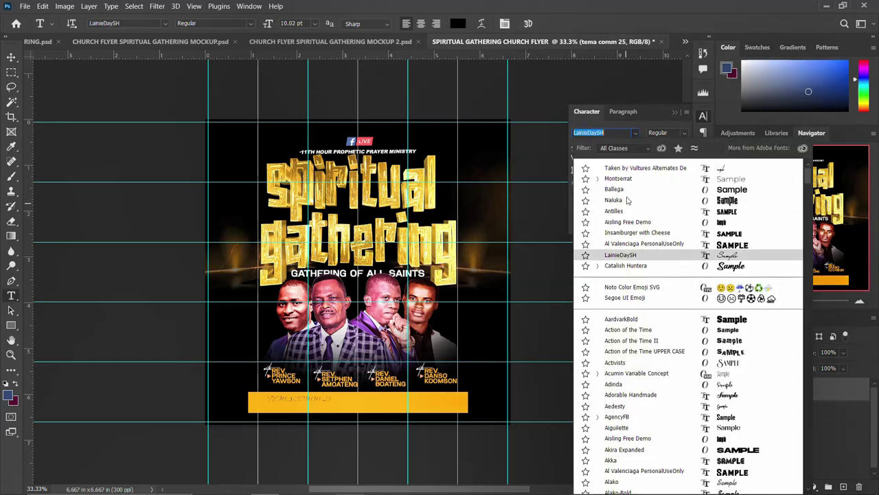
pyautogui.click(625, 178)
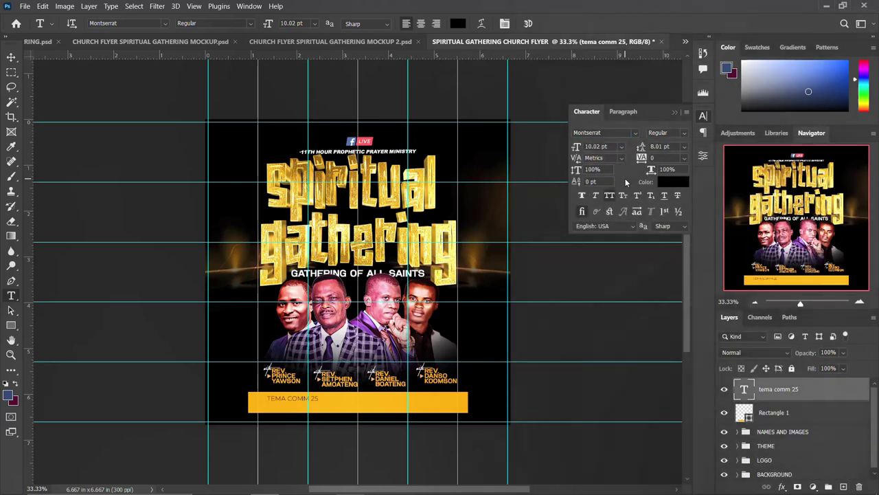
pyautogui.click(684, 133)
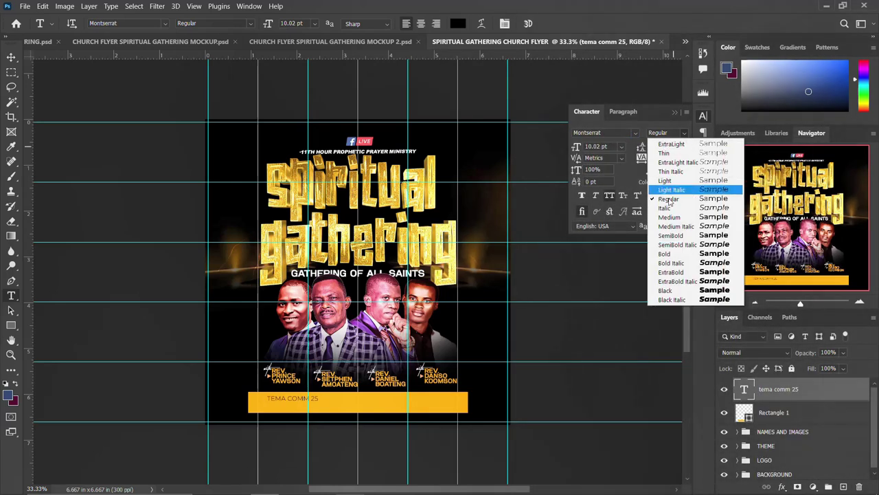
pyautogui.click(670, 253)
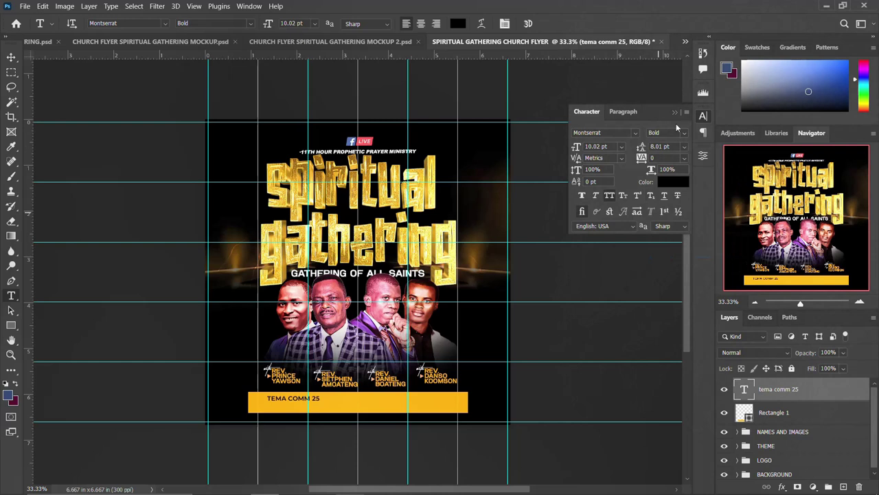
pyautogui.click(703, 115)
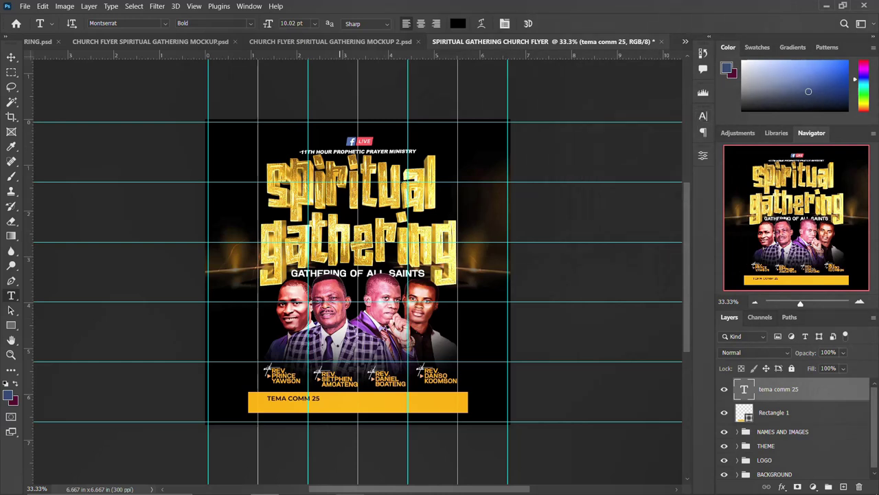
pyautogui.click(349, 483)
# - Paste 'ESTATE JUNCTION' and 'OPPOSITE WHITE ESTATE' as a new text layer below TEMA COMM 25
pyautogui.moveTo(641, 189); pyautogui.dragTo(539, 181)
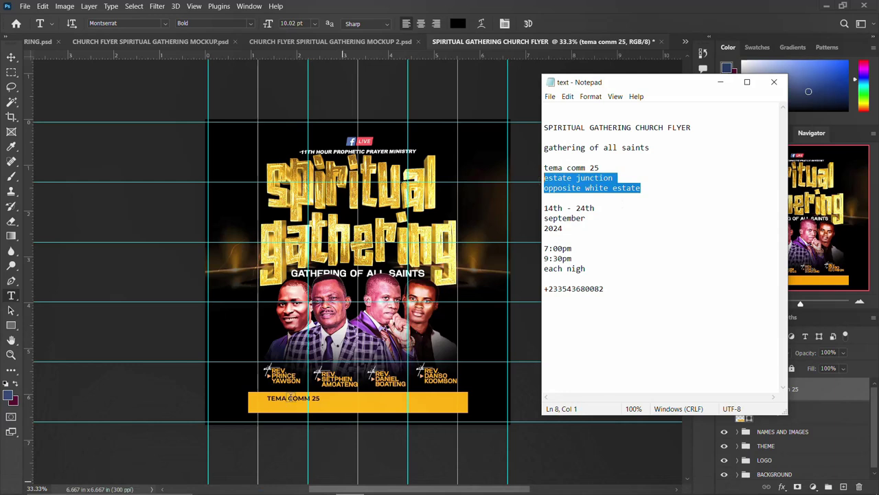
pyautogui.click(276, 408)
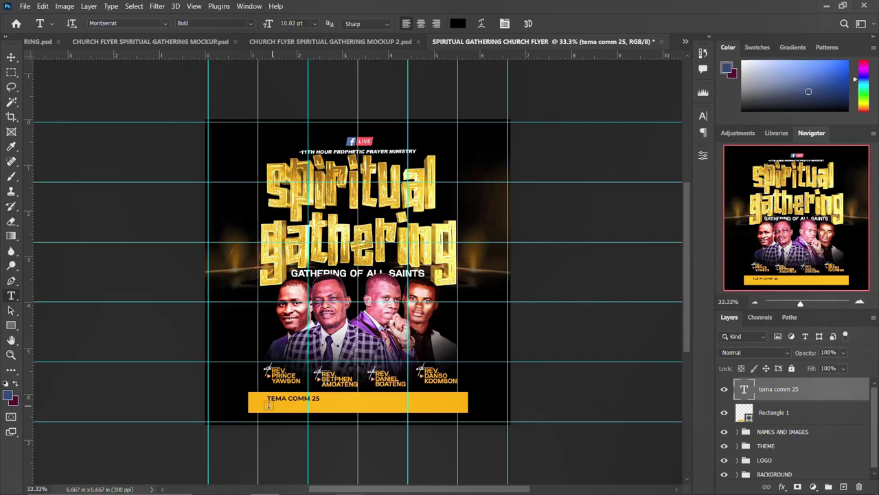
pyautogui.click(265, 405)
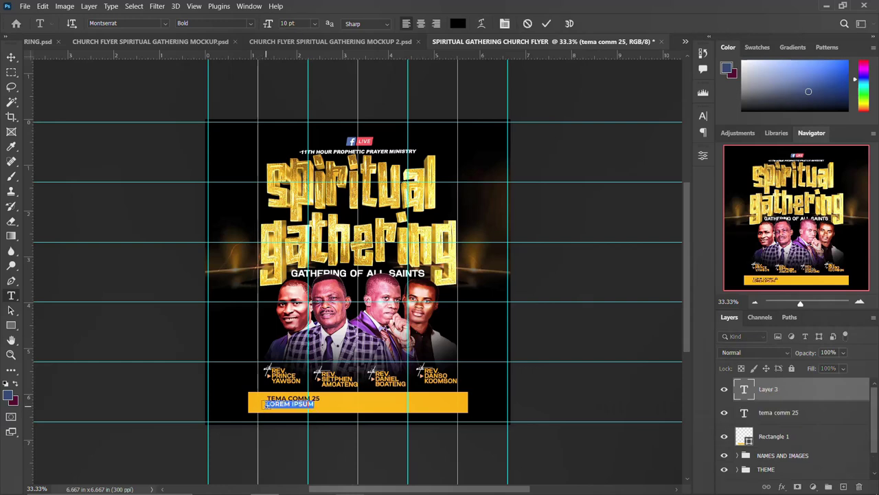
pyautogui.write('ESTATE JUNCTION OPPOSITE WHITE ESTATE')
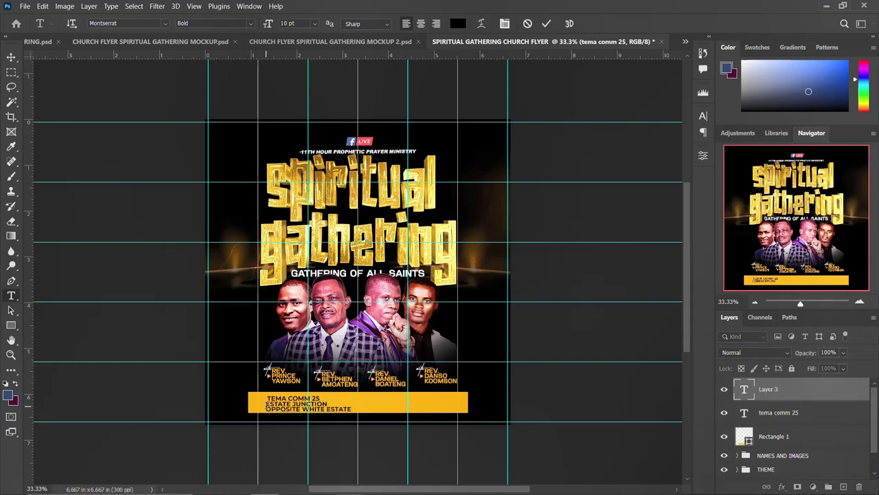
pyautogui.hotkey('ctrl', 'Return')
pyautogui.click(702, 116)
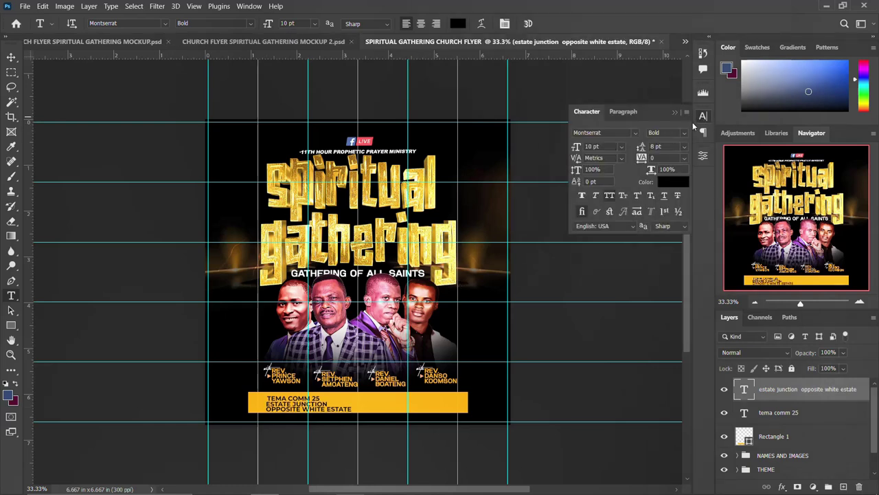
pyautogui.click(702, 115)
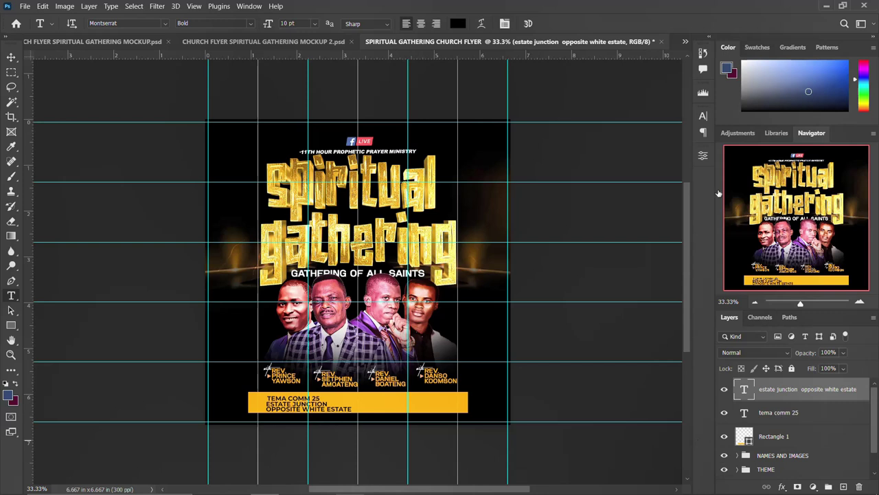
# - Make TEMA COMM 25 Montserrat ExtraBold at 12 pt, then select the address layer
pyautogui.hotkey('alt', '[')
pyautogui.click(701, 116)
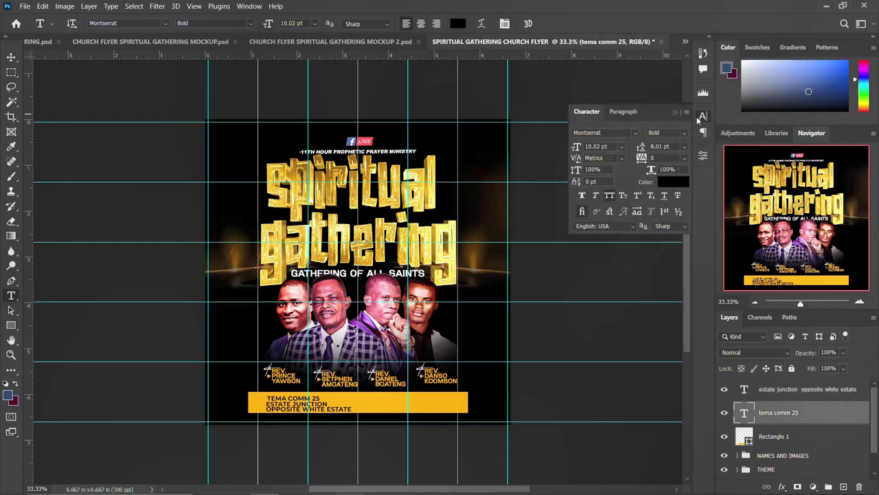
pyautogui.click(687, 134)
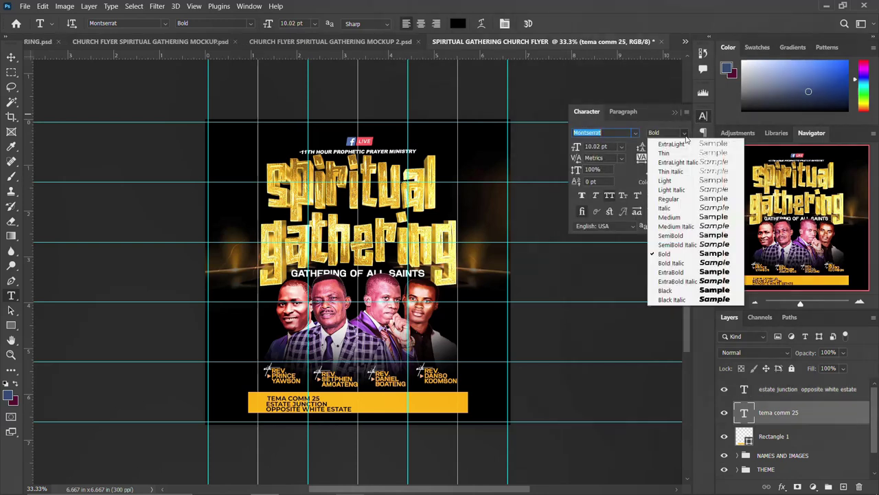
pyautogui.click(679, 274)
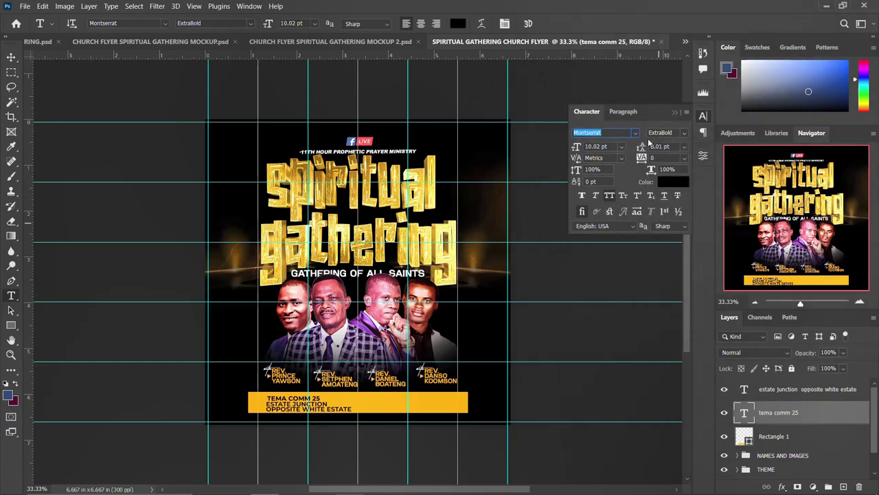
pyautogui.click(589, 146)
pyautogui.write('12')
pyautogui.press('Return')
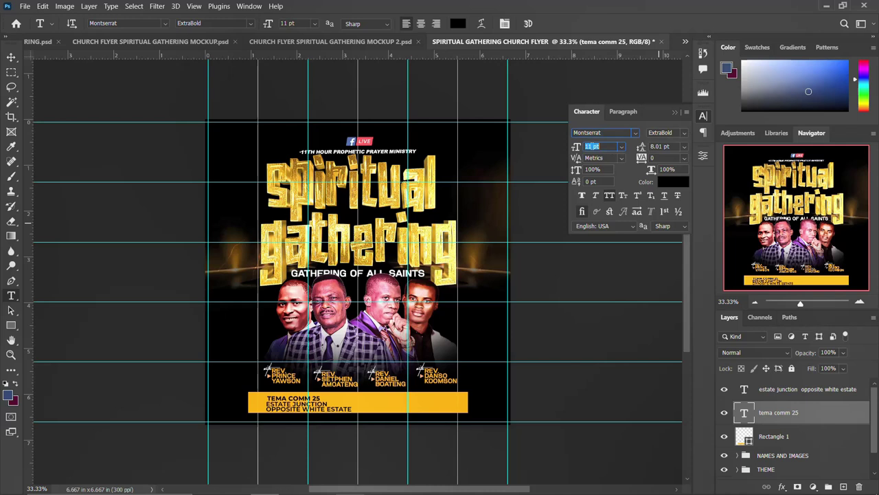
pyautogui.click(703, 116)
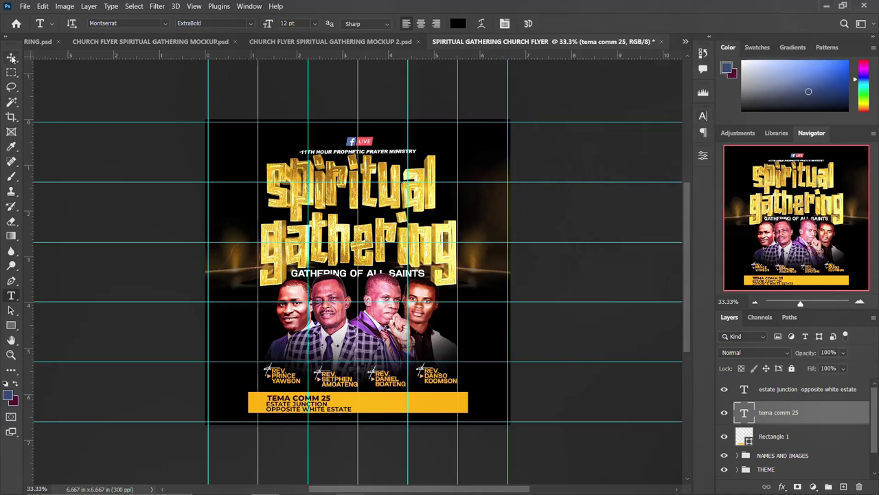
pyautogui.click(11, 57)
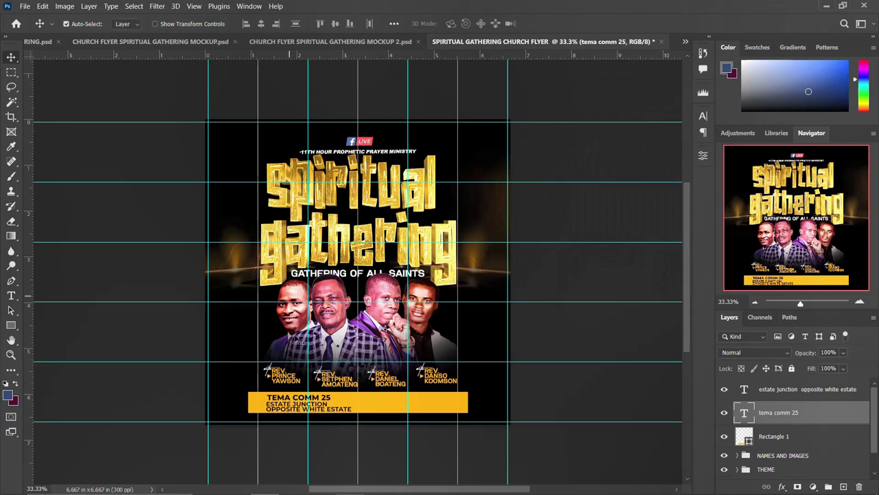
pyautogui.click(288, 408)
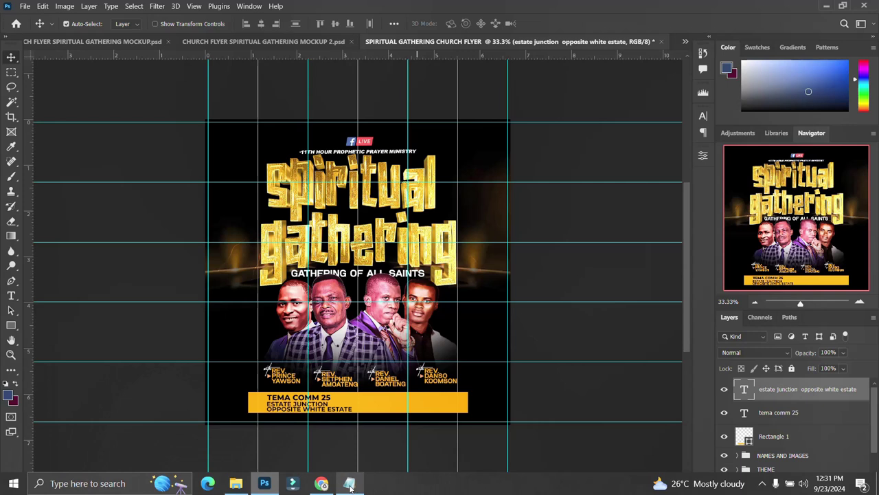
# - Duplicate TEMA COMM 25 rightward and replace it with '14TH - 24TH SEPTEMBER 2024'
pyautogui.click(352, 482)
pyautogui.moveTo(566, 232); pyautogui.dragTo(529, 211)
pyautogui.hotkey('ctrl', 'c')
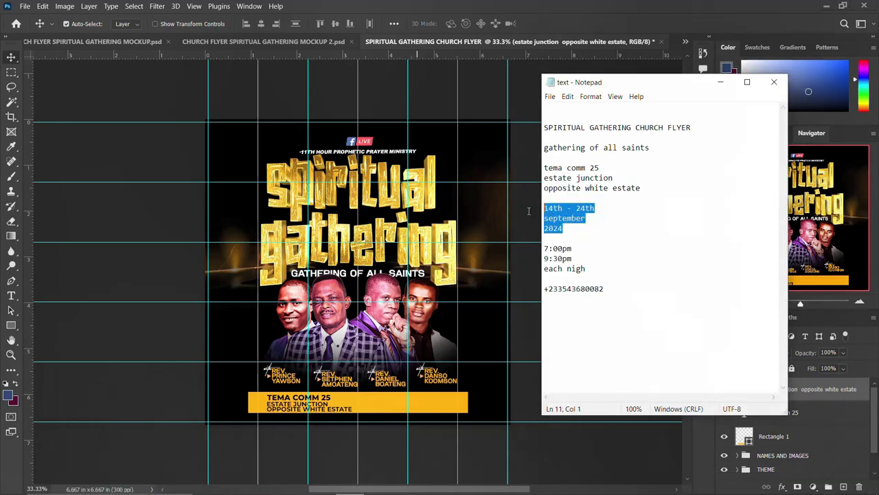
pyautogui.click(316, 399)
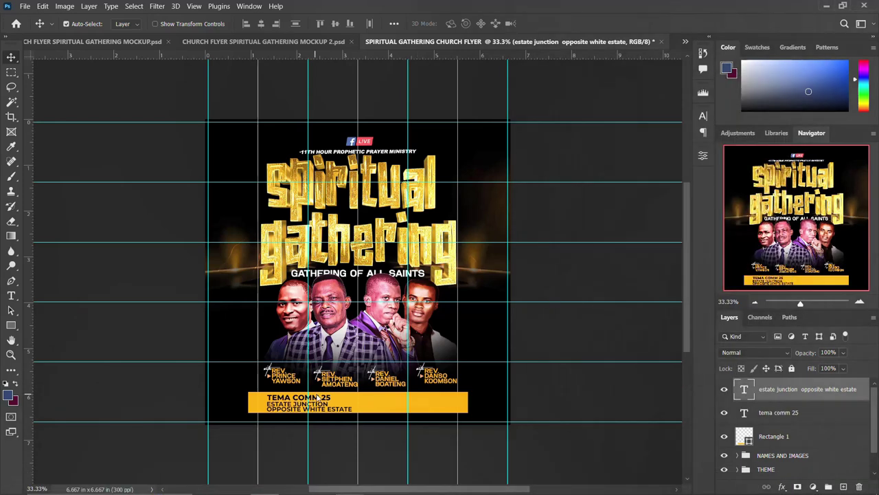
pyautogui.moveTo(318, 398); pyautogui.dragTo(401, 403)
pyautogui.doubleClick(396, 401)
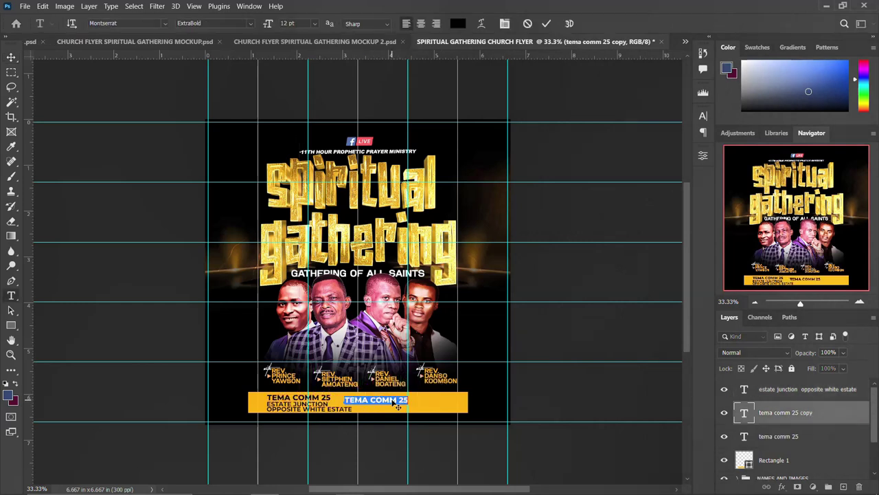
pyautogui.click(394, 402)
pyautogui.hotkey('ctrl', 'a')
pyautogui.hotkey('ctrl', 'v')
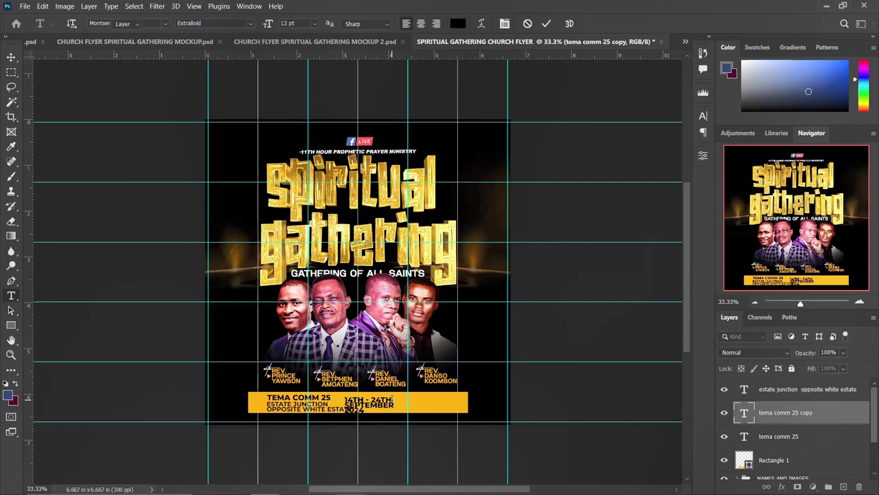
pyautogui.hotkey('ctrl', 'Return')
pyautogui.moveTo(388, 410); pyautogui.dragTo(404, 409)
# - Set the date text's leading to 9 pt
pyautogui.click(702, 118)
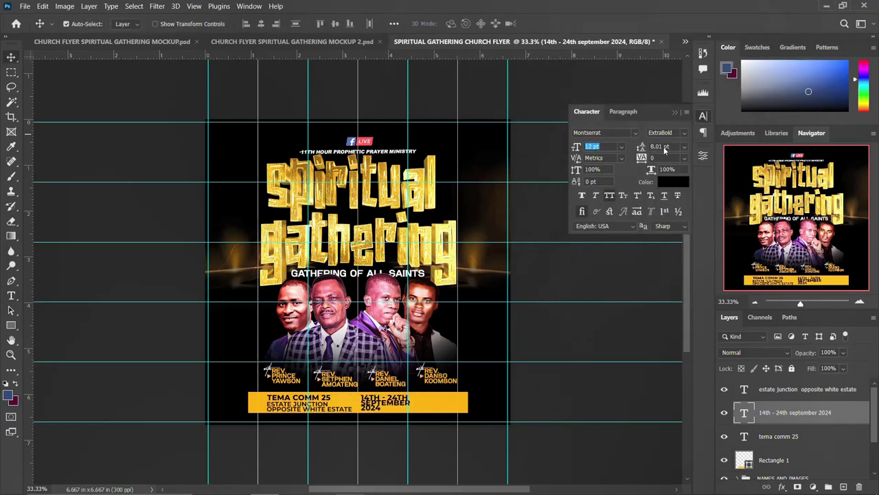
pyautogui.click(657, 146)
pyautogui.write('9')
pyautogui.press('Return')
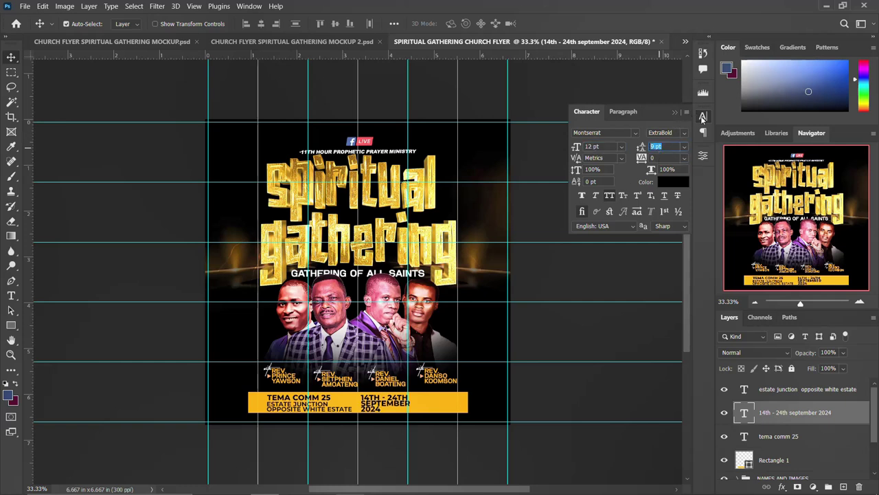
pyautogui.click(703, 116)
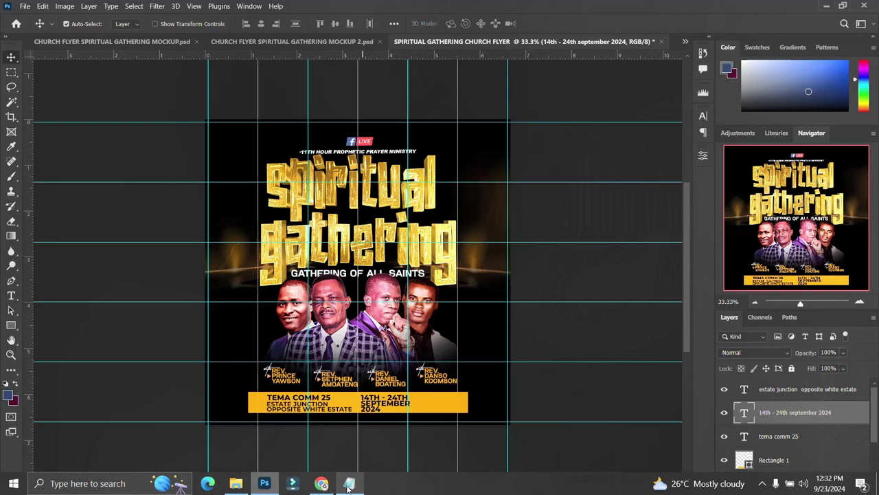
# - Duplicate the date text toward the bar's right end and retype it as '7:00PM 9:30PM EACH NIGH'
pyautogui.click(348, 485)
pyautogui.moveTo(593, 269); pyautogui.dragTo(528, 249)
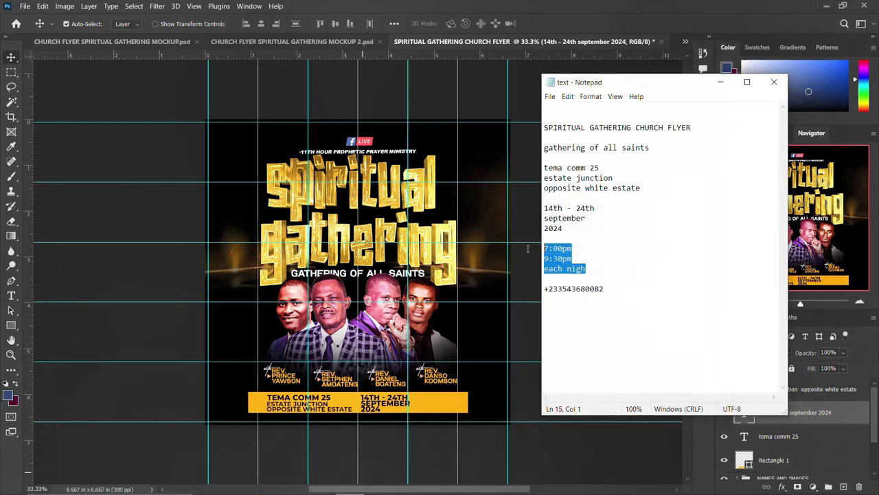
pyautogui.click(385, 405)
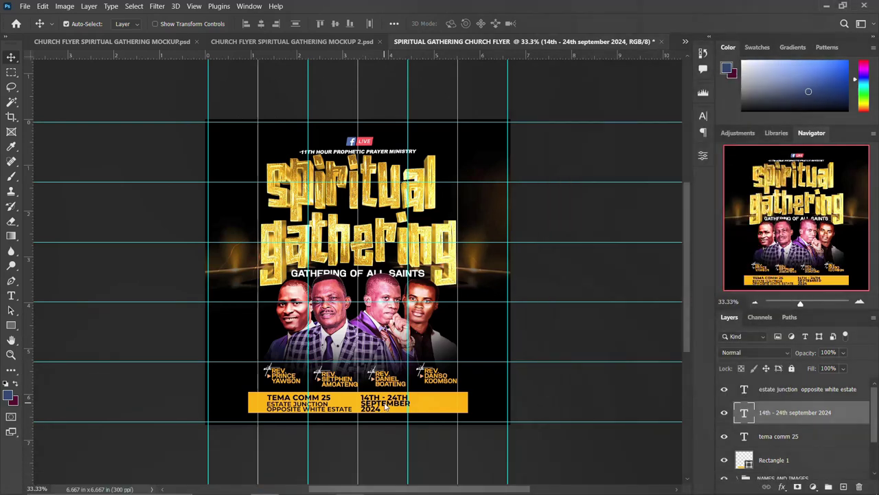
pyautogui.moveTo(403, 408); pyautogui.dragTo(438, 403)
pyautogui.doubleClick(437, 403)
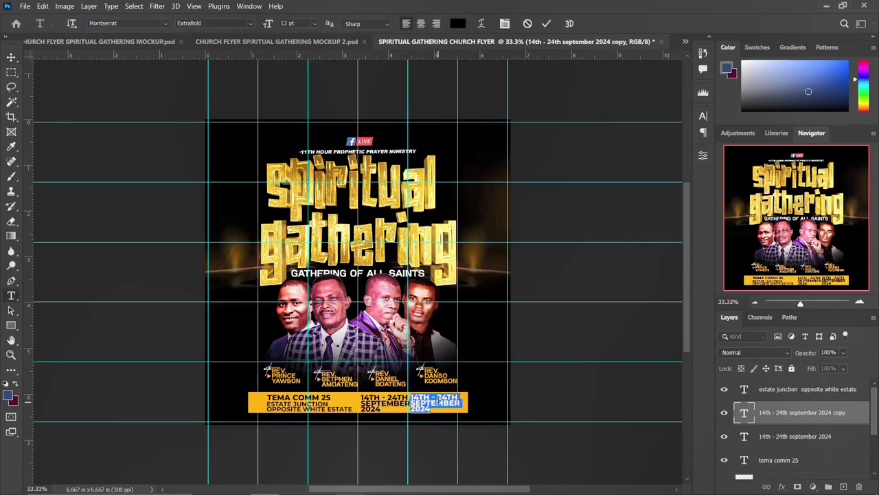
pyautogui.write('7:00PM 9:30PM EACH NIGH')
pyautogui.hotkey('ctrl', 'Return')
pyautogui.press('v')
pyautogui.moveTo(438, 404)
pyautogui.mouseDown()
pyautogui.moveTo(447, 403)
pyautogui.moveTo(440, 408)
pyautogui.mouseUp()
# - Remove the EACH NIGH line from the times and duplicate the times layer just below
pyautogui.doubleClick(437, 409)
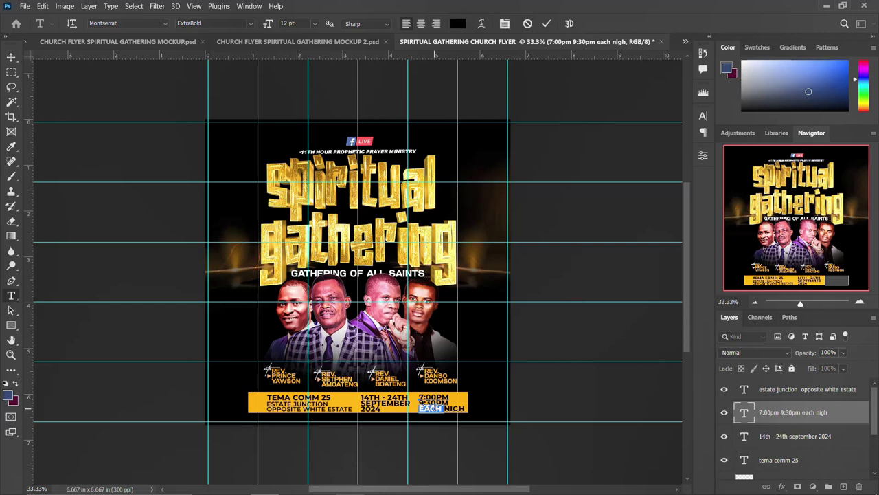
pyautogui.press('BackSpace')
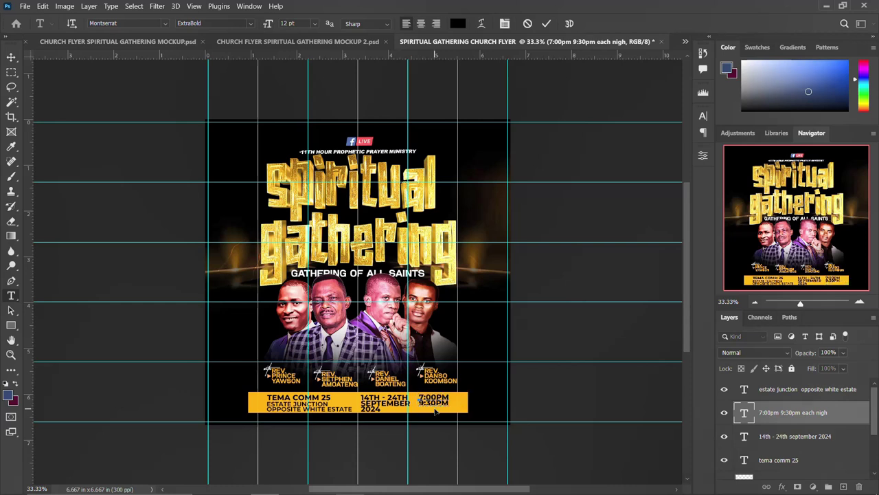
pyautogui.hotkey('ctrl', 'Return')
pyautogui.press('v')
pyautogui.moveTo(437, 405); pyautogui.dragTo(437, 418)
pyautogui.press('t')
pyautogui.doubleClick(440, 411)
# - Type 'each nigh' into the duplicated layer and set it to Medium weight
pyautogui.write('each nigh')
pyautogui.hotkey('ctrl', 'Return')
pyautogui.press('v')
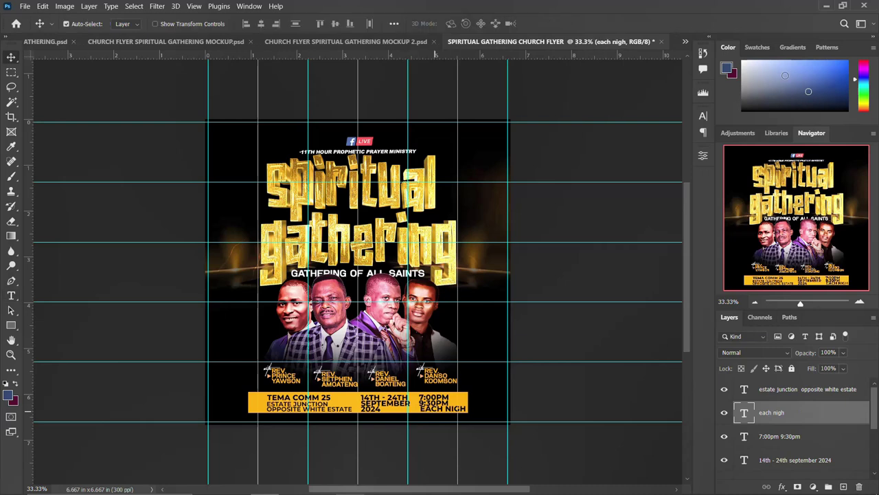
pyautogui.click(702, 116)
pyautogui.click(656, 147)
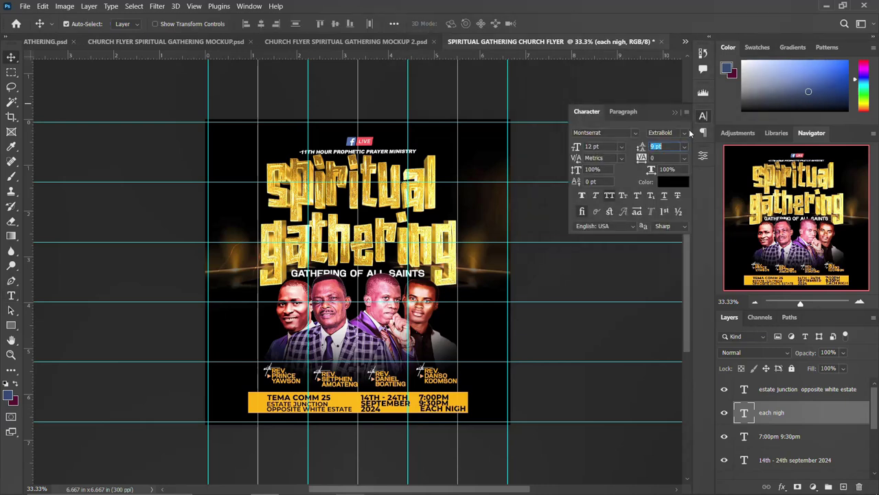
pyautogui.click(686, 133)
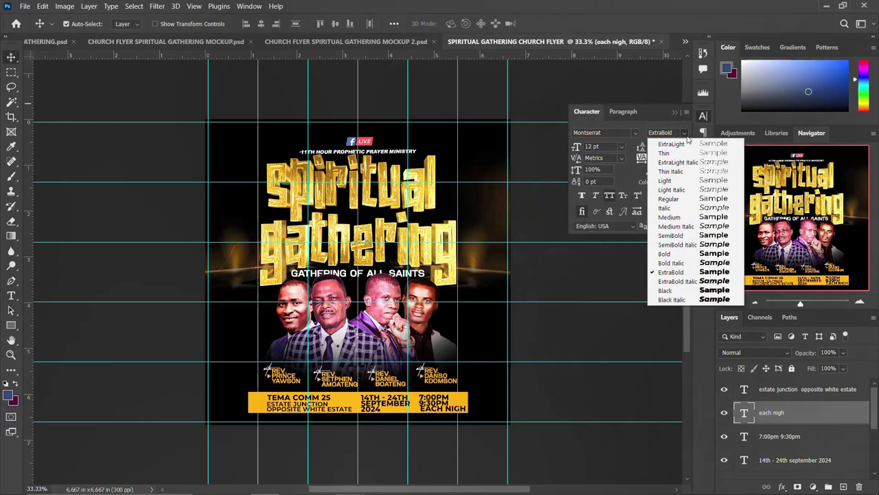
pyautogui.click(677, 220)
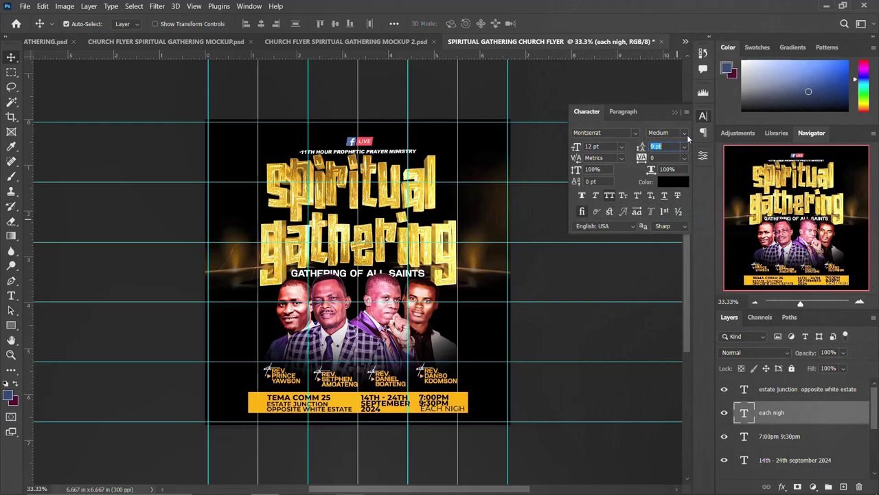
pyautogui.click(702, 117)
# - Reduce EACH NIGH's font size by one point, then select it with the times layer
pyautogui.click(434, 402)
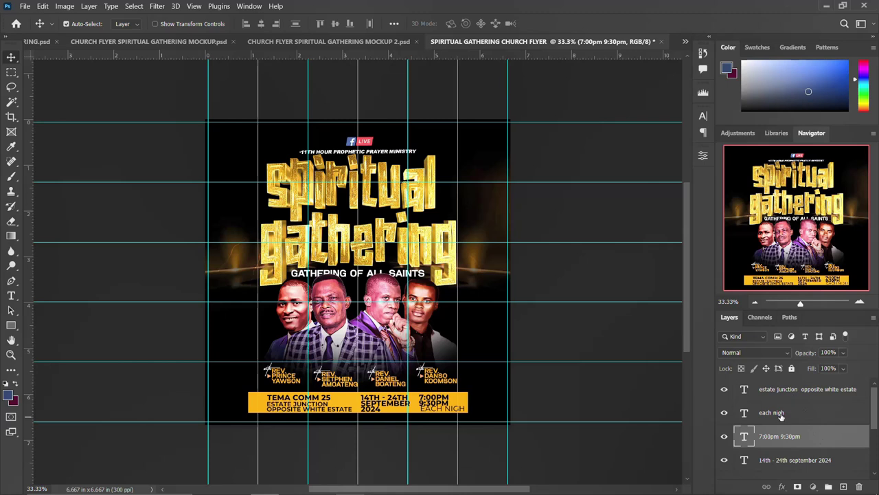
pyautogui.click(703, 116)
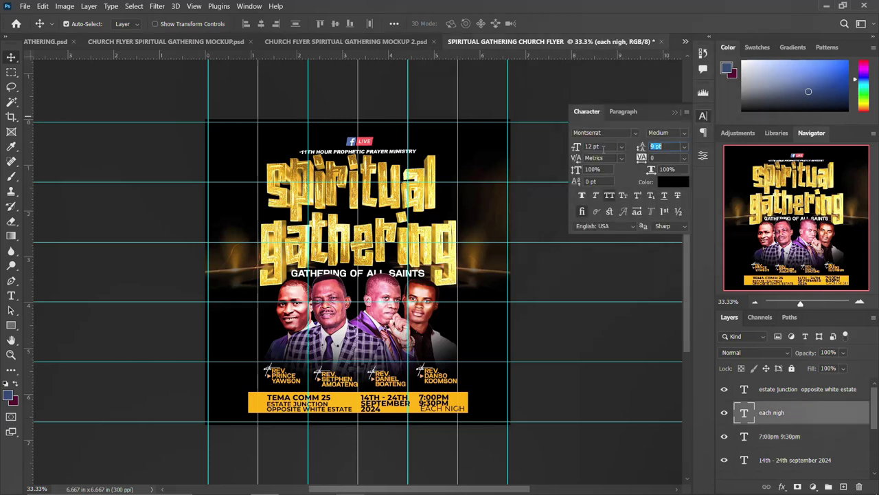
pyautogui.press('Down')
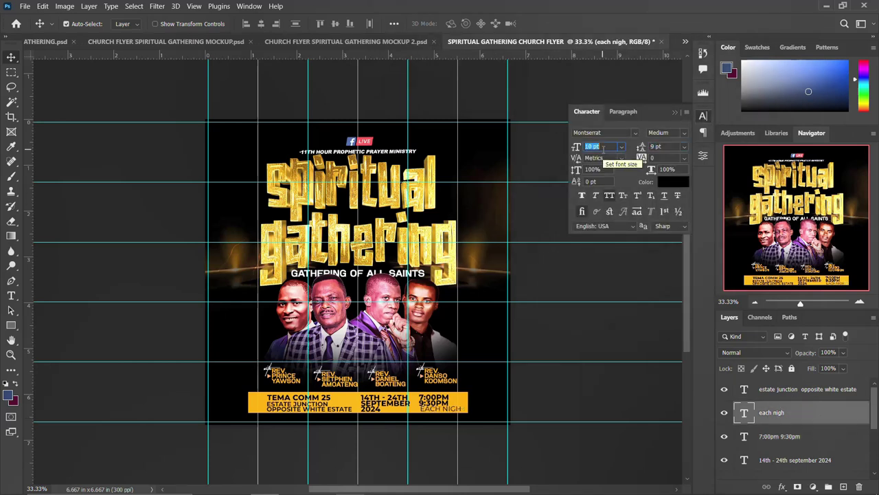
pyautogui.click(703, 115)
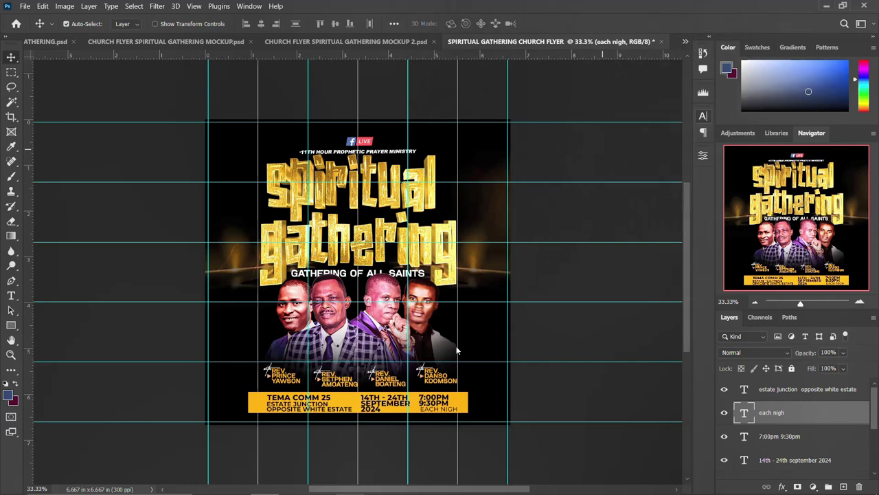
pyautogui.click(770, 439)
pyautogui.keyDown('shift'); pyautogui.click(772, 413); pyautogui.keyUp('shift')
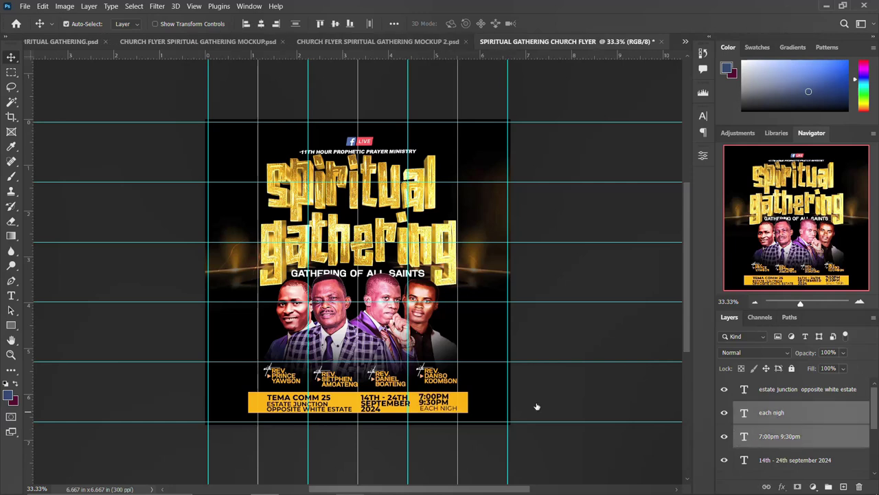
# - Place the 8004-200 clock image from the assets folder and scale it to about 9%
pyautogui.moveTo(347, 489)
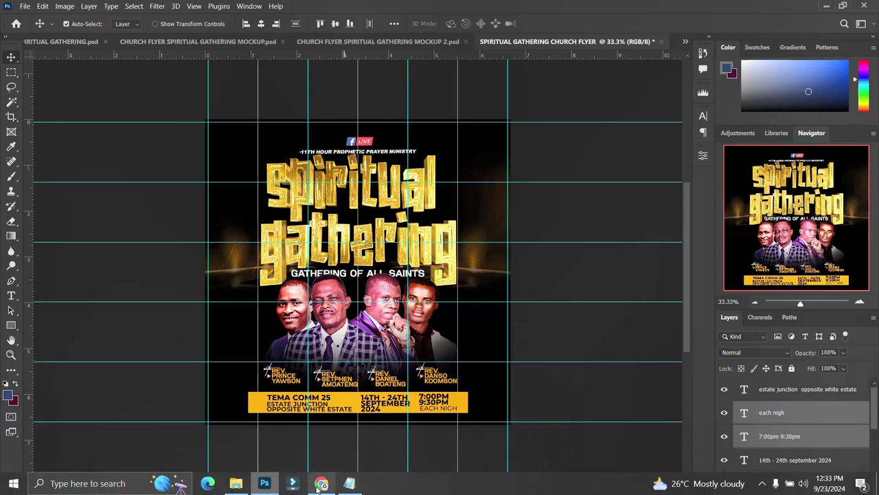
pyautogui.click(234, 484)
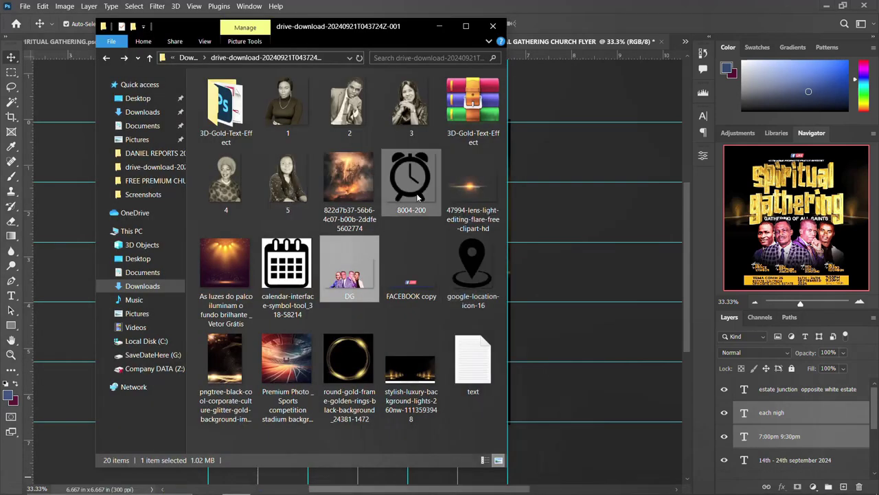
pyautogui.moveTo(422, 189); pyautogui.dragTo(580, 364)
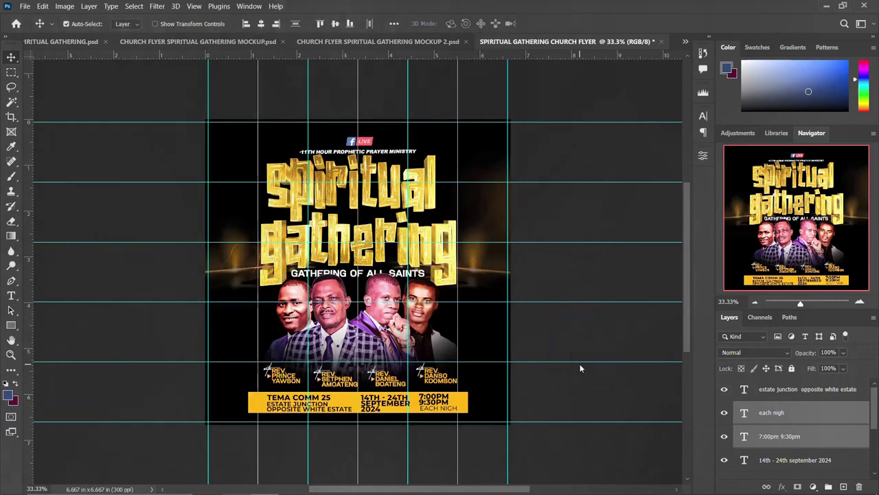
pyautogui.moveTo(414, 200); pyautogui.dragTo(418, 392)
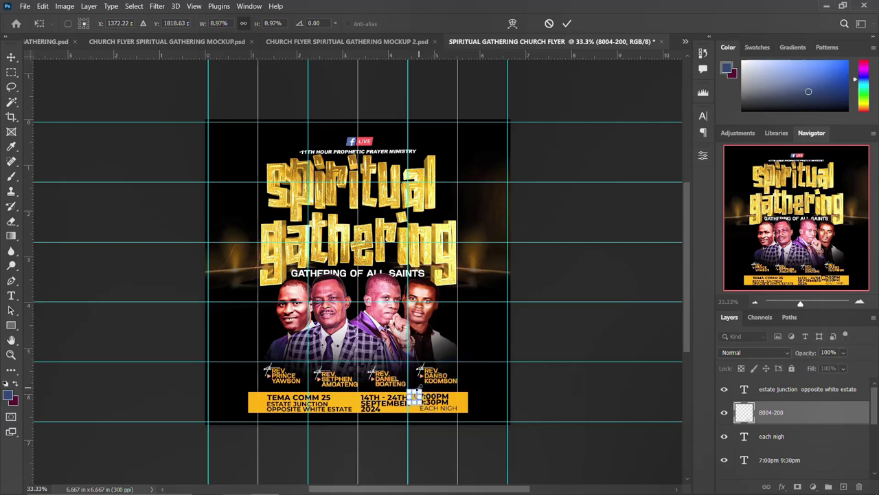
pyautogui.press('Return')
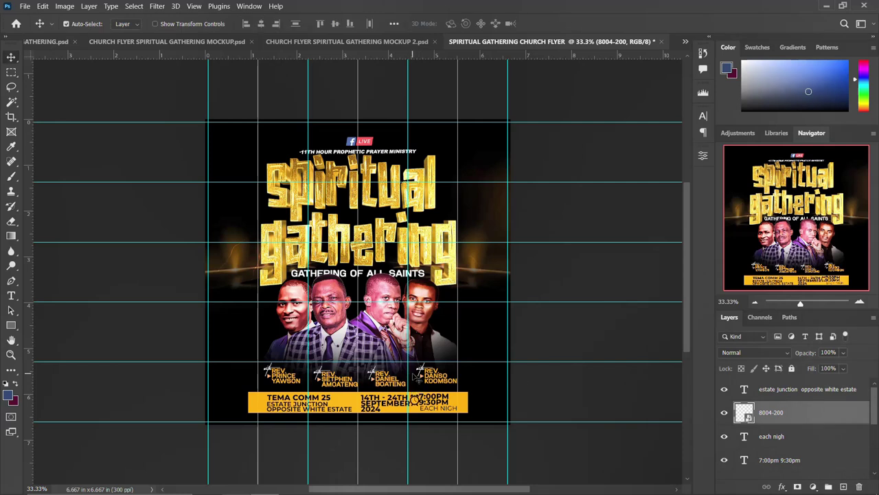
# - Give the 8004-200 clock layer a white Color Overlay effect
pyautogui.doubleClick(860, 413)
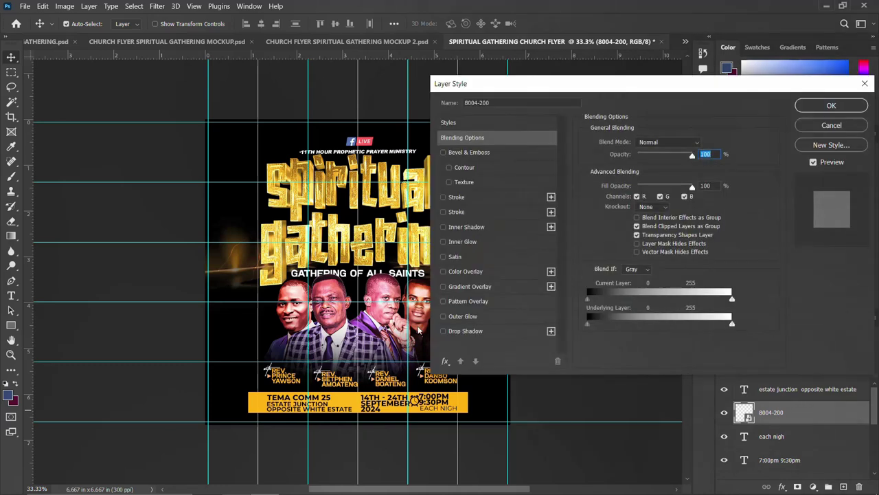
pyautogui.click(474, 272)
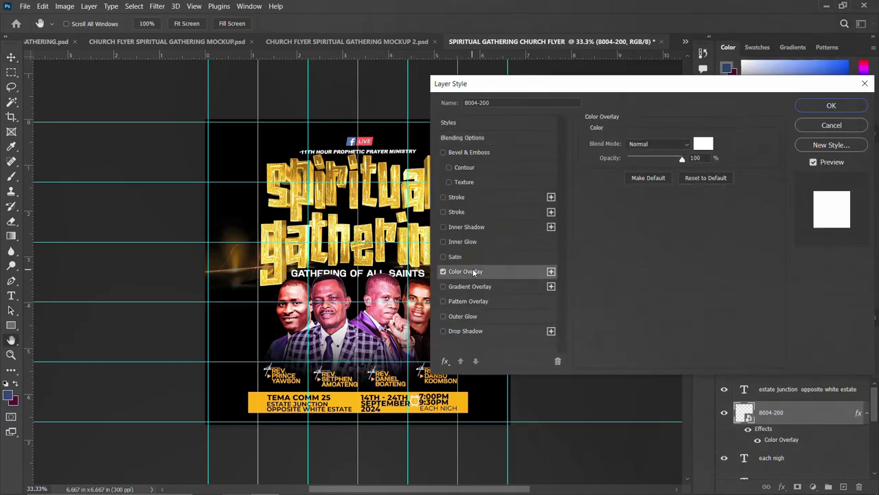
pyautogui.click(702, 145)
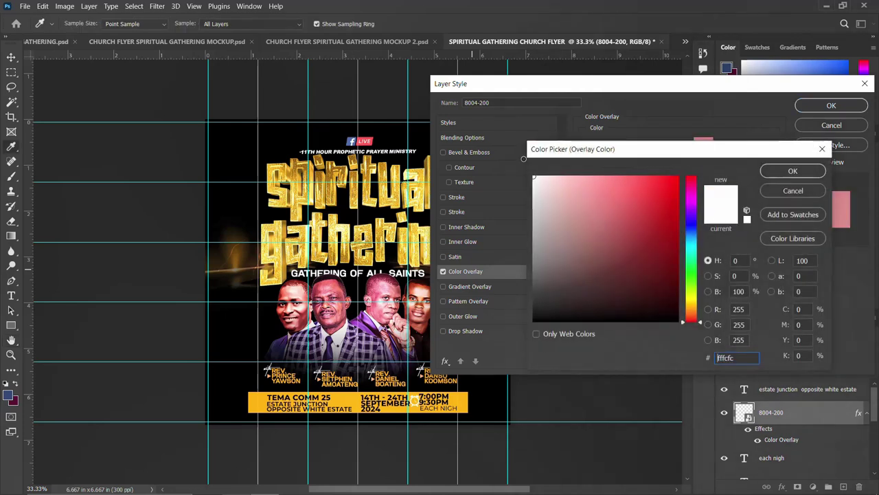
pyautogui.click(795, 172)
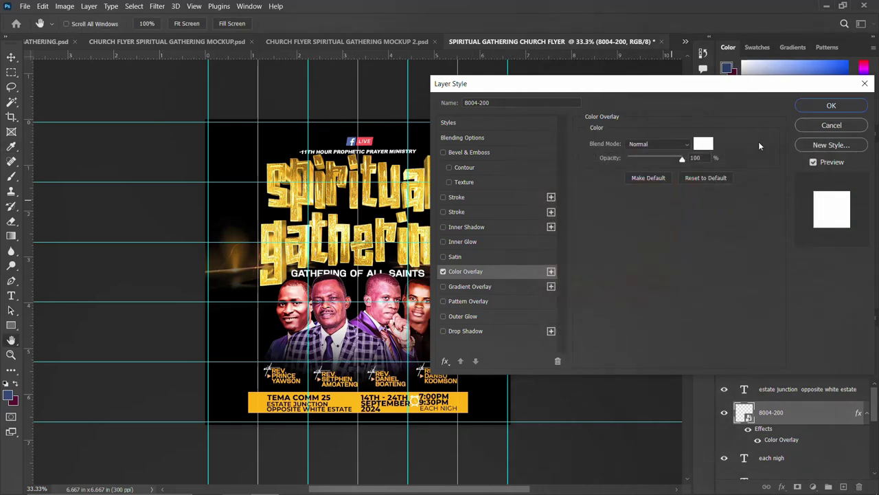
pyautogui.click(831, 106)
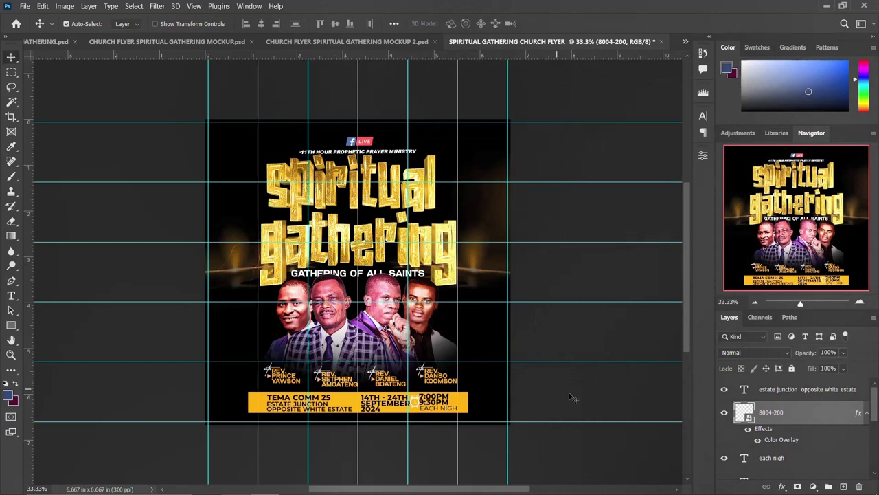
pyautogui.click(867, 413)
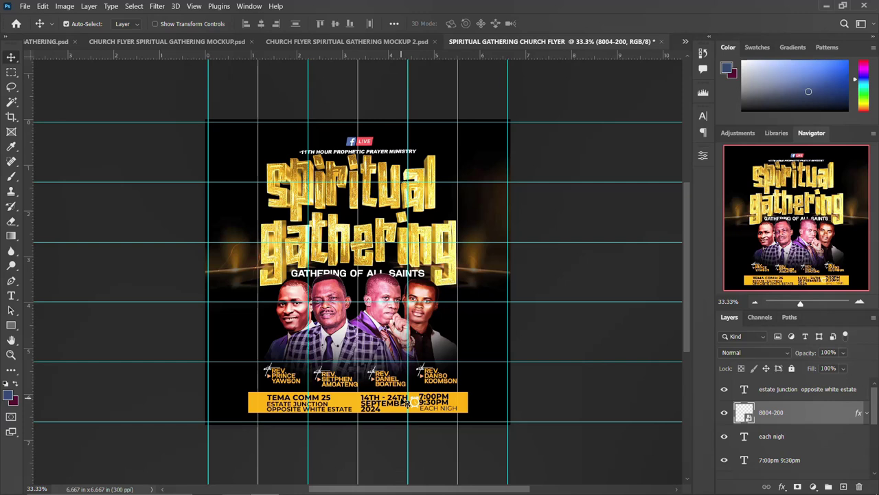
pyautogui.moveTo(336, 488)
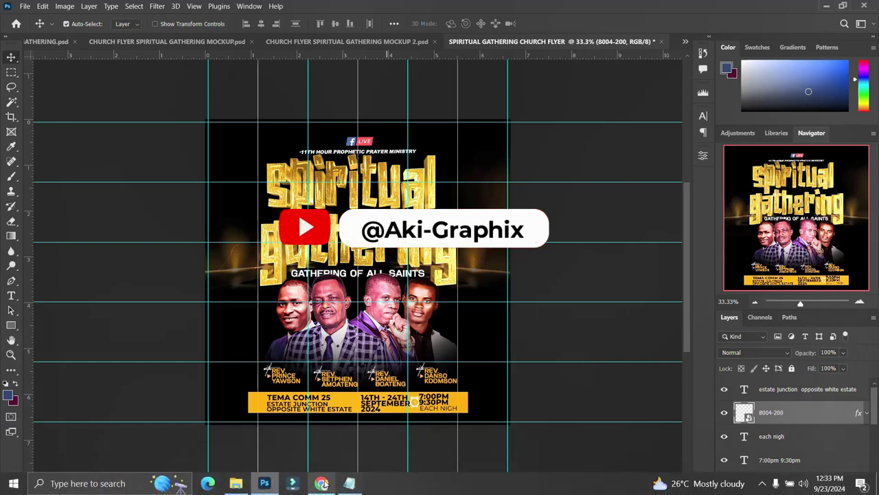
# - Place google-location-icon-16 small, hide guides, and move it left of TEMA COMM 25
pyautogui.click(235, 484)
pyautogui.moveTo(472, 265); pyautogui.dragTo(587, 266)
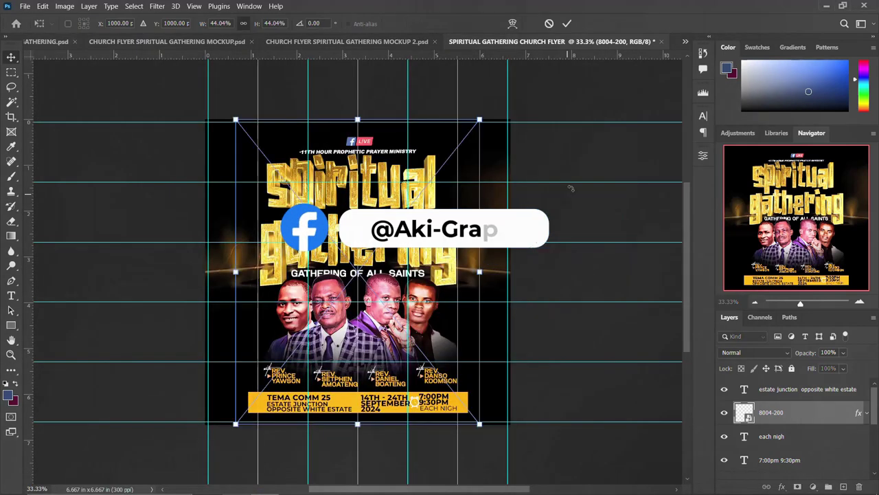
pyautogui.moveTo(480, 118); pyautogui.dragTo(363, 264)
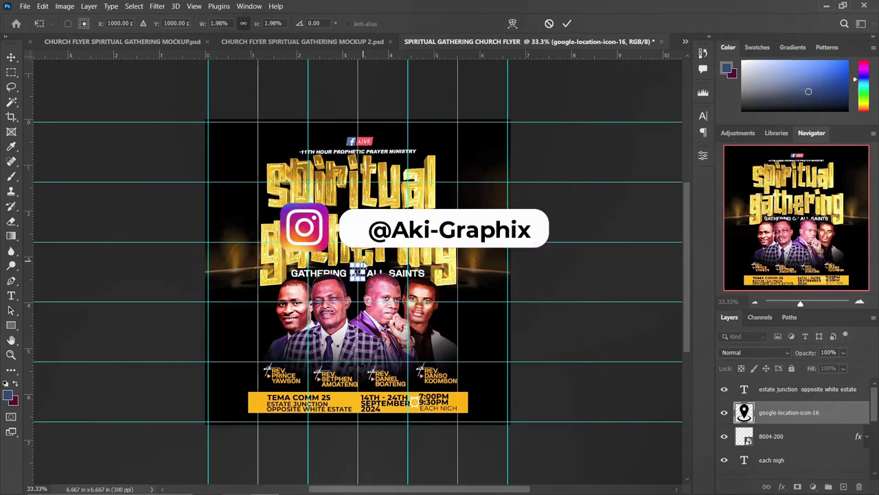
pyautogui.press('Return')
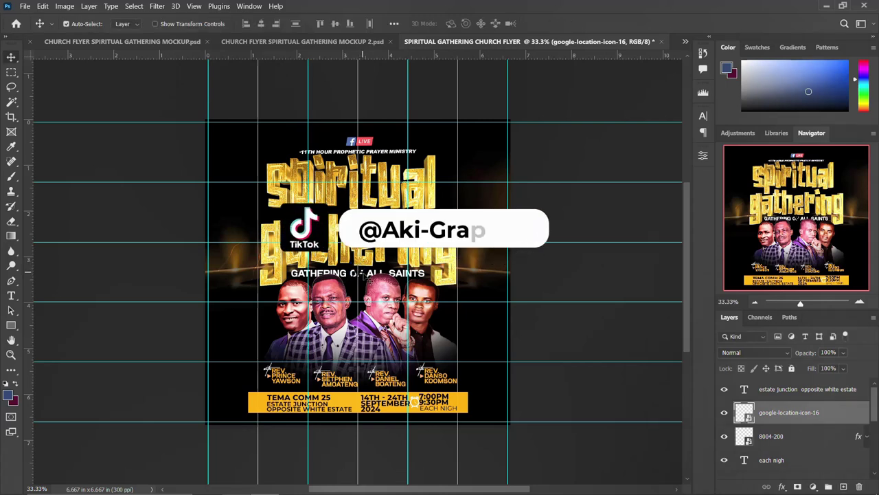
pyautogui.hotkey('ctrl', ';')
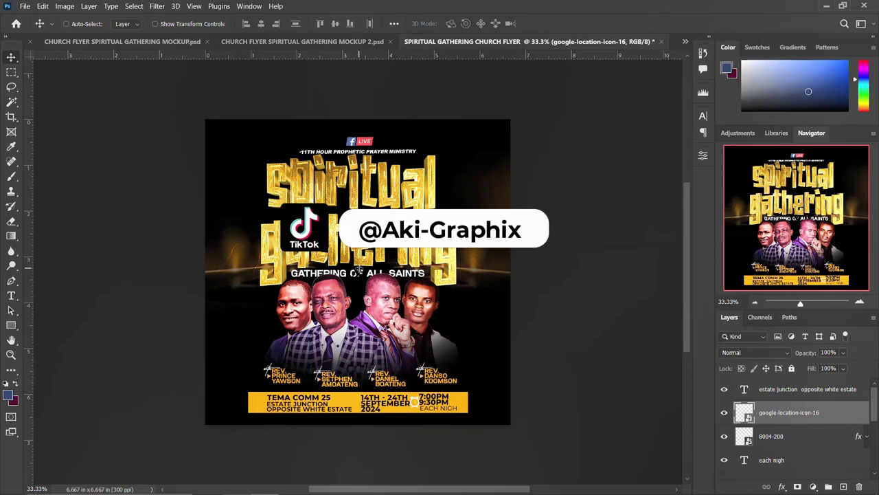
pyautogui.moveTo(359, 270); pyautogui.dragTo(257, 403)
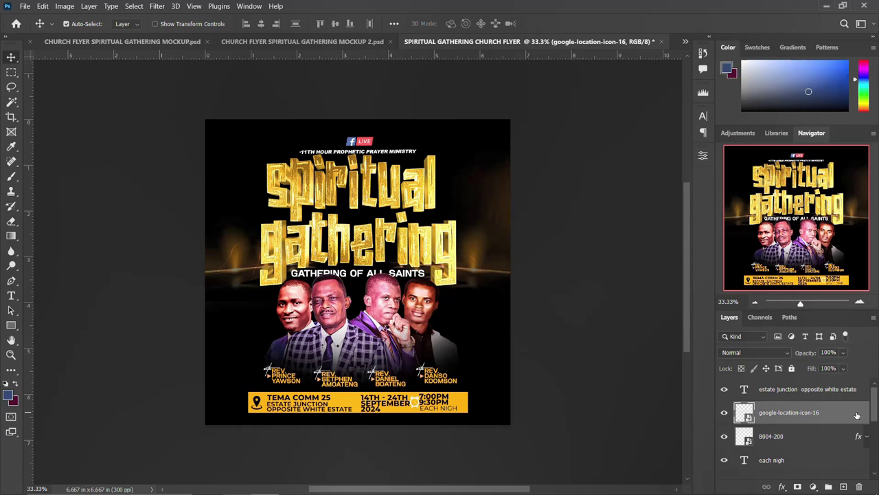
# - Give the location-pin icon layer a white Color Overlay
pyautogui.doubleClick(856, 415)
pyautogui.click(454, 273)
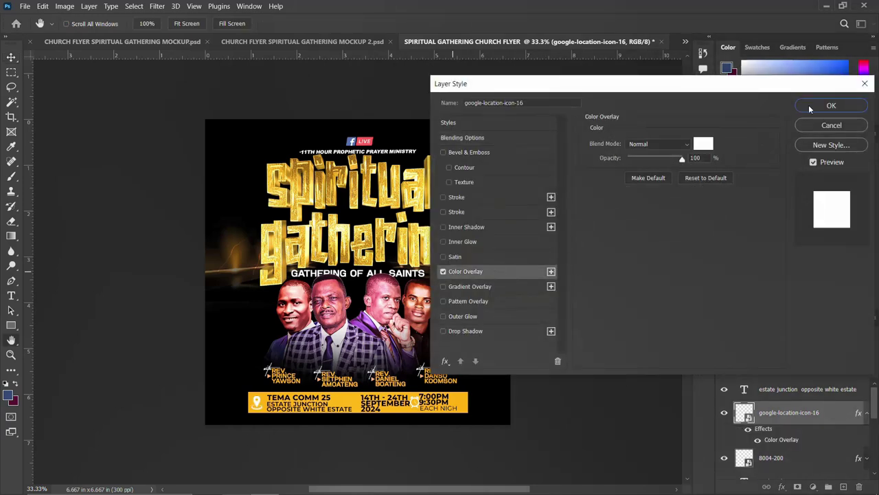
pyautogui.click(809, 109)
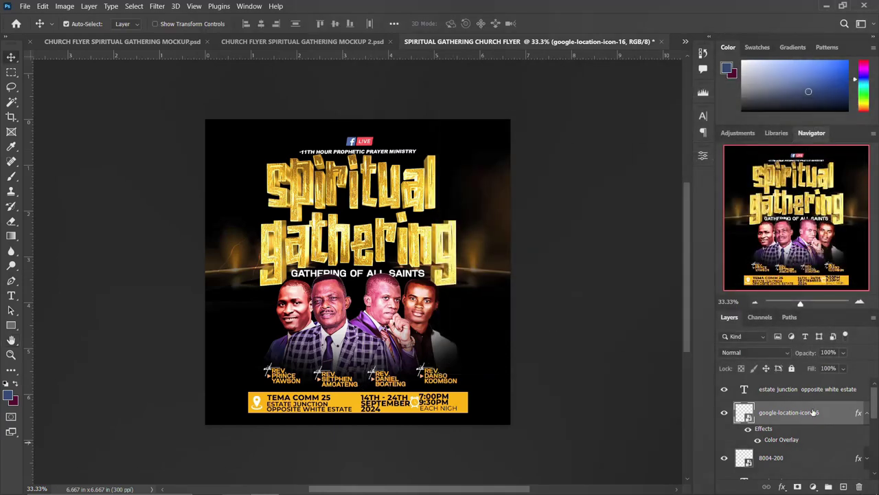
pyautogui.click(868, 413)
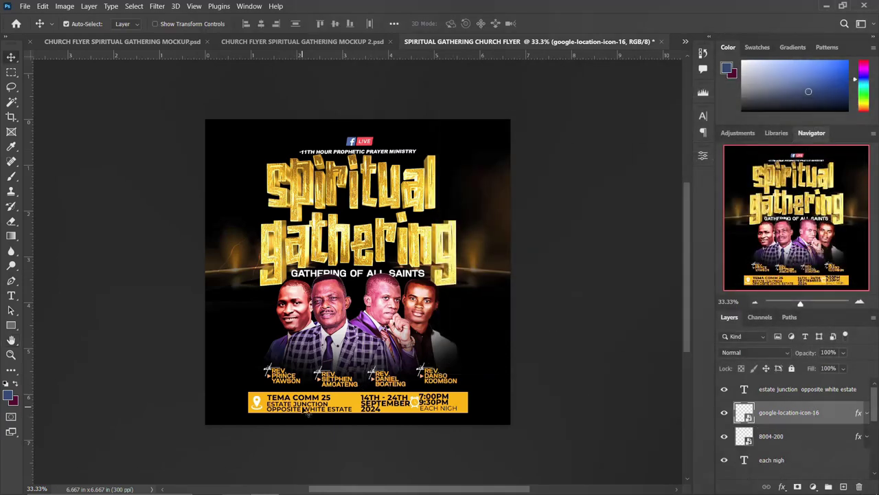
# - Select the address and date text layers, then bring up the downloaded assets folder
pyautogui.click(307, 410)
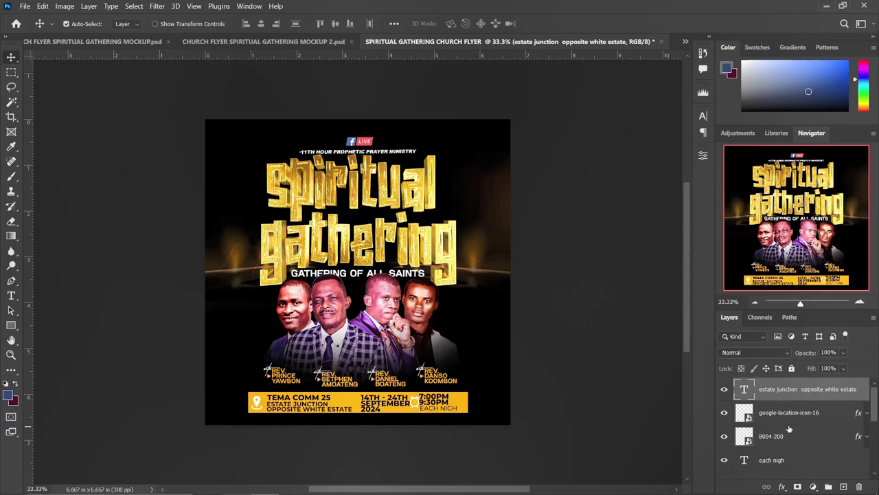
pyautogui.scroll(-5, 791, 398)
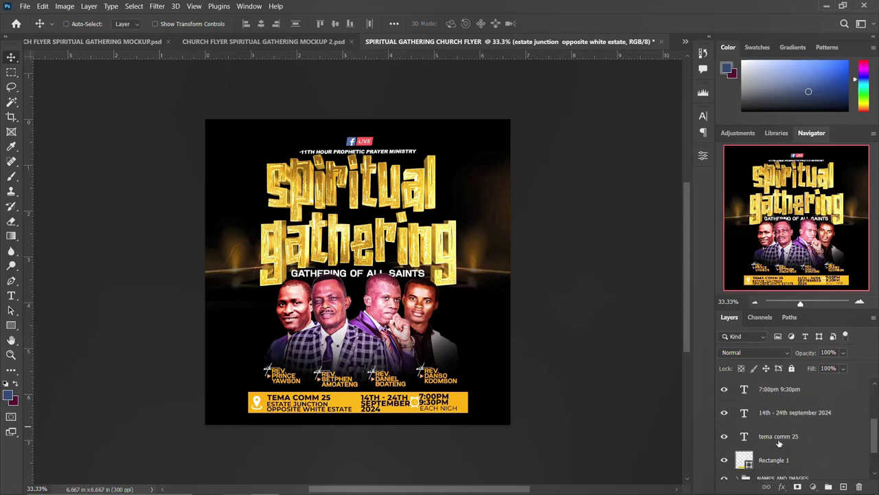
pyautogui.scroll(5, 779, 443)
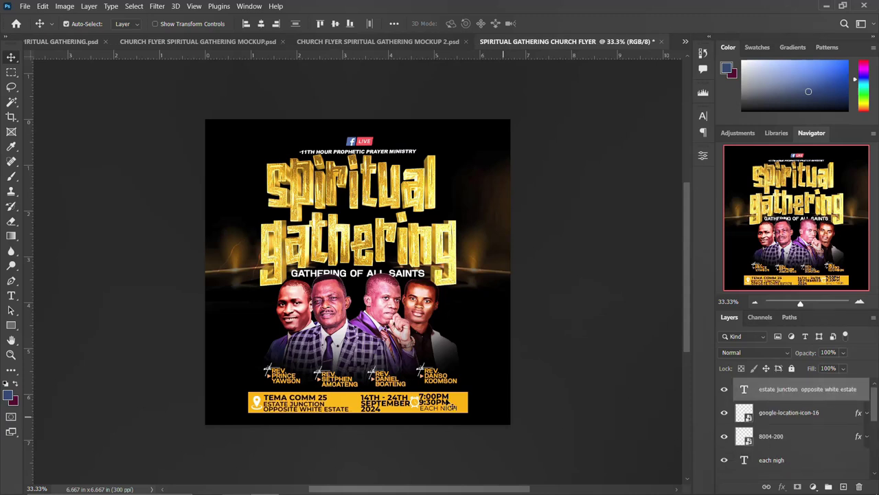
pyautogui.click(371, 404)
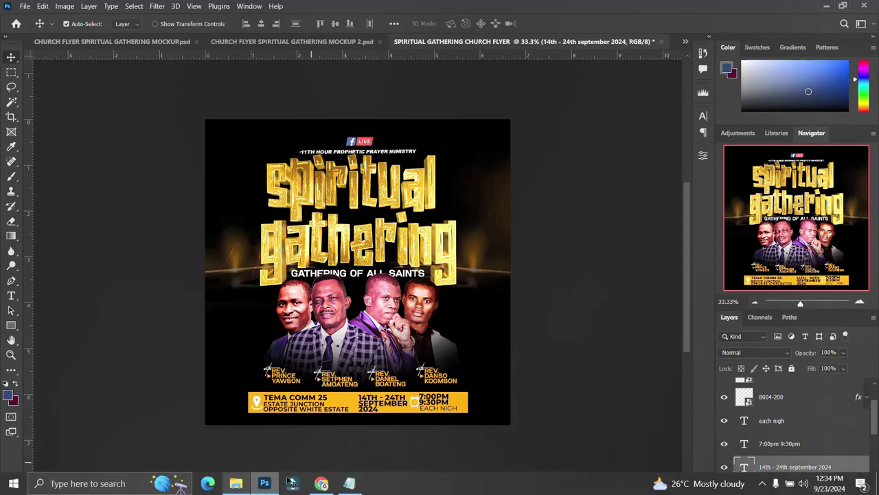
pyautogui.click(260, 483)
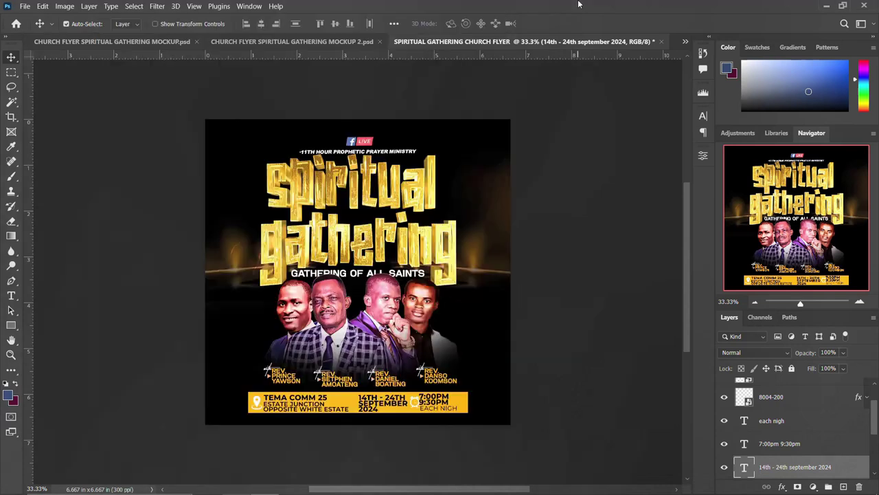
# - Close the file browser and bring up the earlier CHURCH FLYER SPIRITUAL GATHERING.psd document
pyautogui.click(47, 34)
pyautogui.click(85, 44)
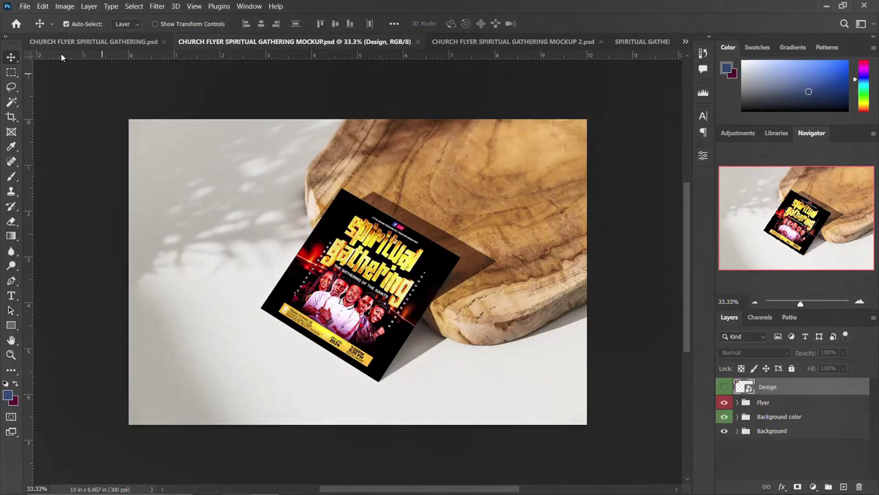
pyautogui.click(83, 43)
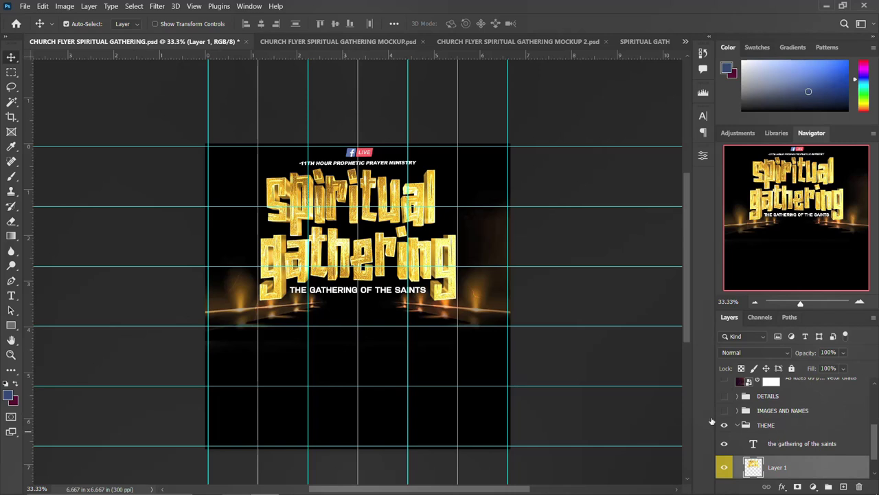
# - Show the IMAGES AND NAMES and DETAILS groups, nudge the yellow details bar, then return to the current flyer
pyautogui.click(725, 411)
pyautogui.click(725, 396)
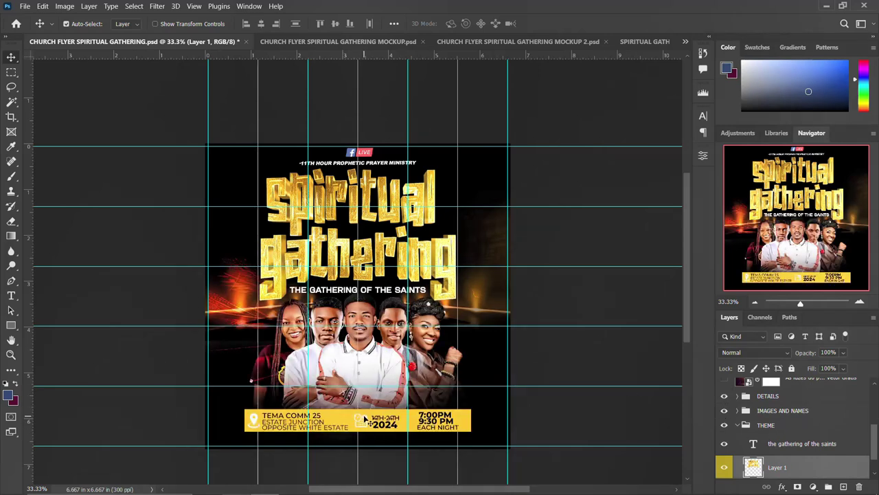
pyautogui.moveTo(365, 419); pyautogui.dragTo(379, 397)
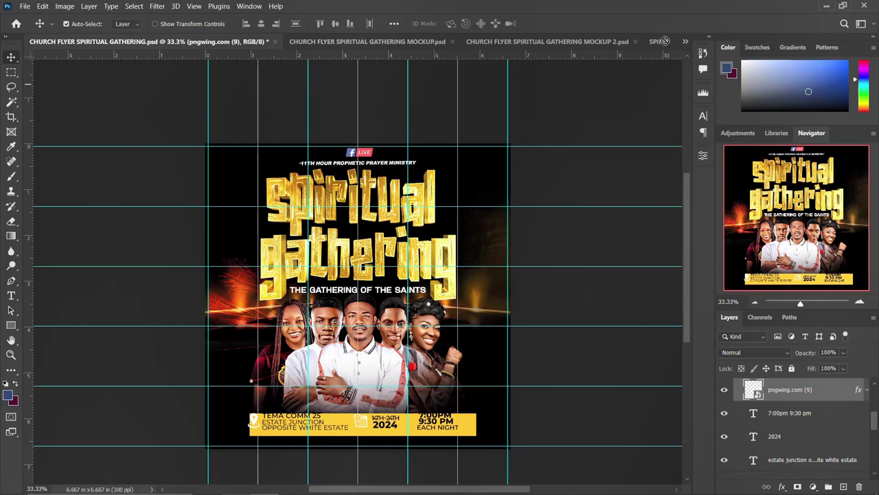
pyautogui.click(661, 42)
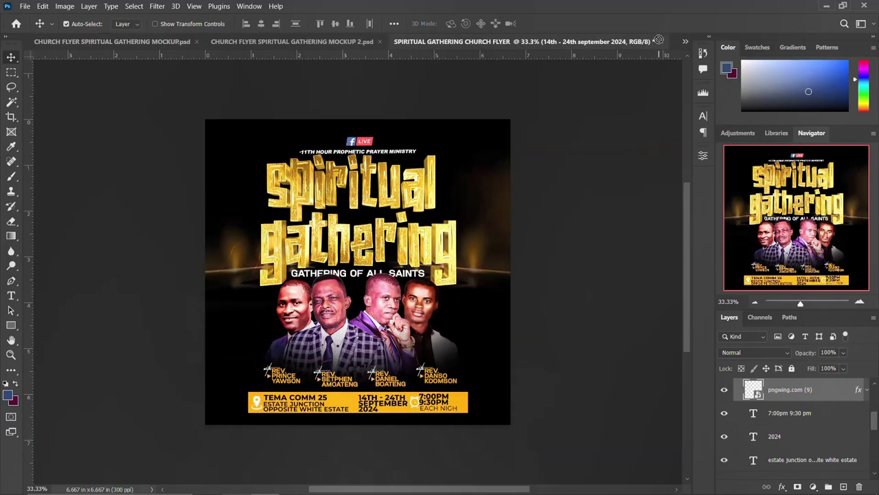
# - Nudge the gold info bar back into place and select Rectangle 1 through all info-bar text and icons
pyautogui.moveTo(347, 402); pyautogui.dragTo(353, 400)
pyautogui.click(347, 403)
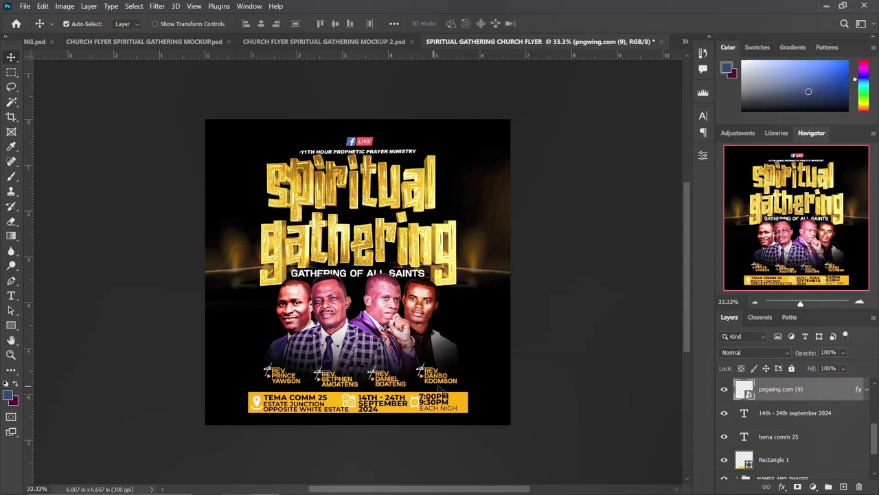
pyautogui.scroll(-2, 776, 426)
pyautogui.click(787, 413)
pyautogui.scroll(3, 786, 415)
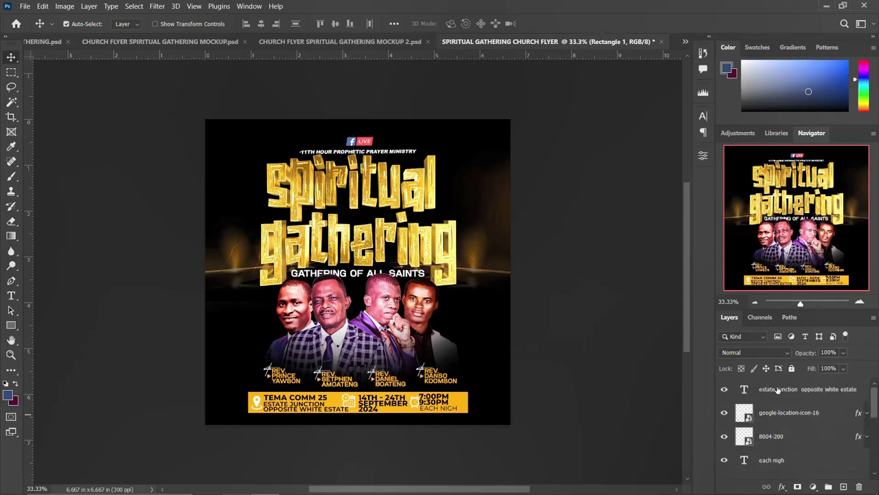
pyautogui.keyDown('shift'); pyautogui.click(778, 388); pyautogui.keyUp('shift')
# - Group the selected info-bar layers and name the group TEXTS
pyautogui.hotkey('ctrl', 'g')
pyautogui.doubleClick(767, 384)
pyautogui.write('TE')
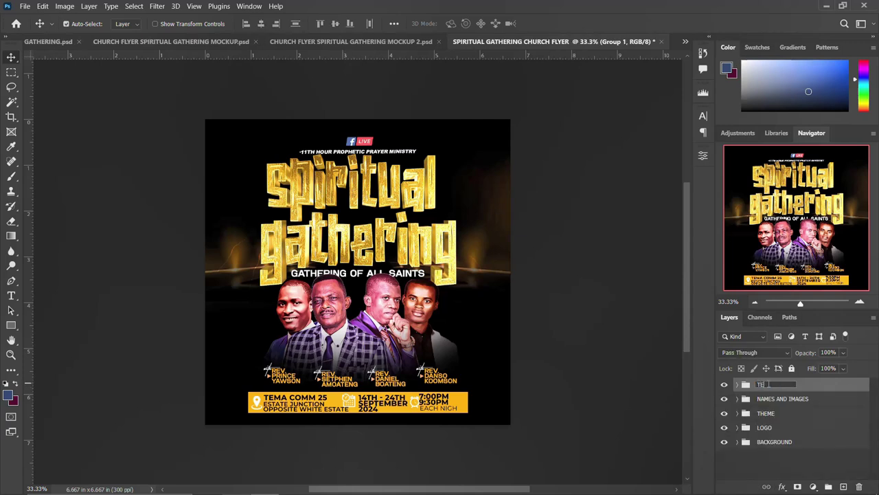
pyautogui.press('Return')
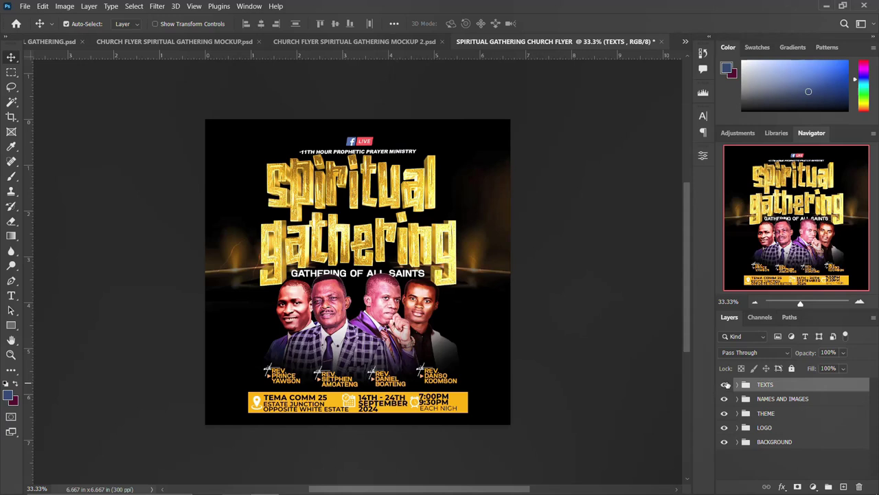
# - Toggle the TEXTS group off and on twice to check its contents
pyautogui.click(725, 385)
pyautogui.click(725, 385)
pyautogui.click(725, 384)
pyautogui.click(725, 384)
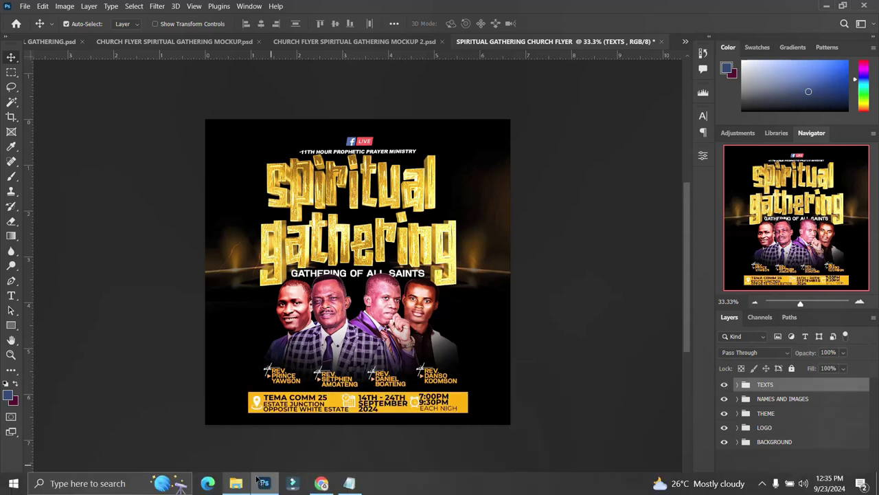
# - Drag the Premium Photo sports stadium image from the assets folder onto the flyer canvas
pyautogui.click(234, 483)
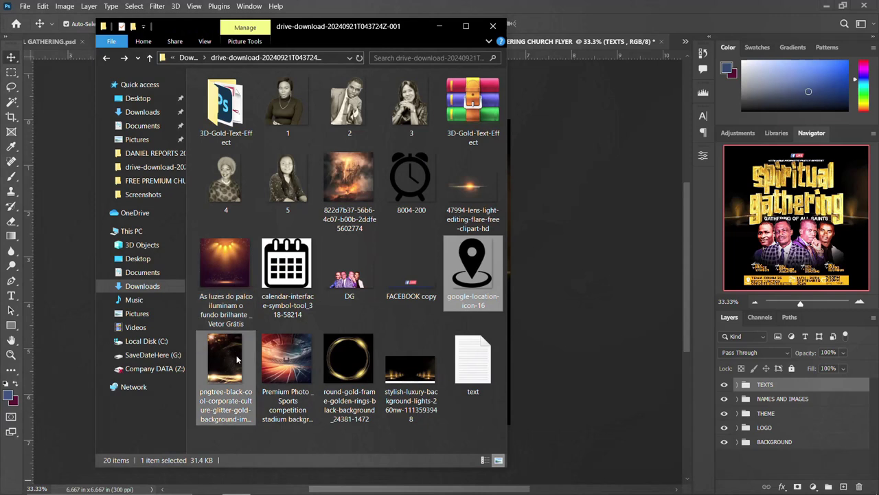
pyautogui.click(288, 364)
pyautogui.moveTo(288, 365); pyautogui.dragTo(601, 334)
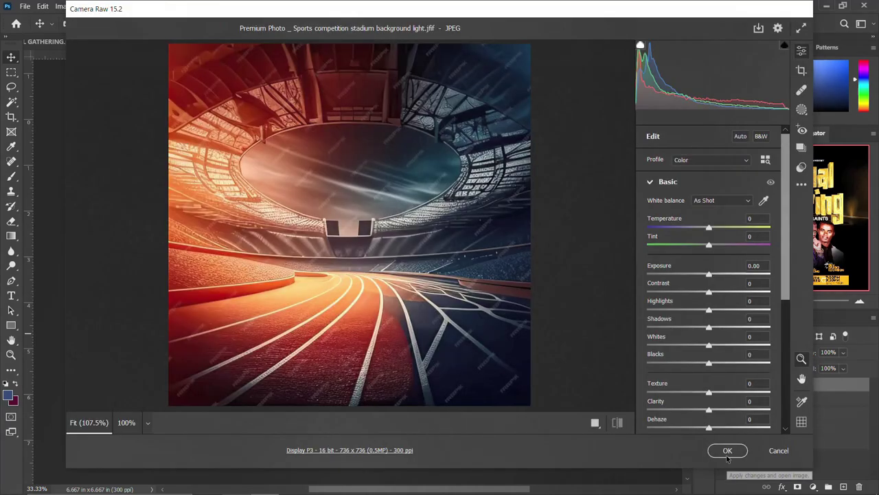
# - Accept the stadium photo import and scale it to about 275.59% to cover the flyer
pyautogui.click(727, 450)
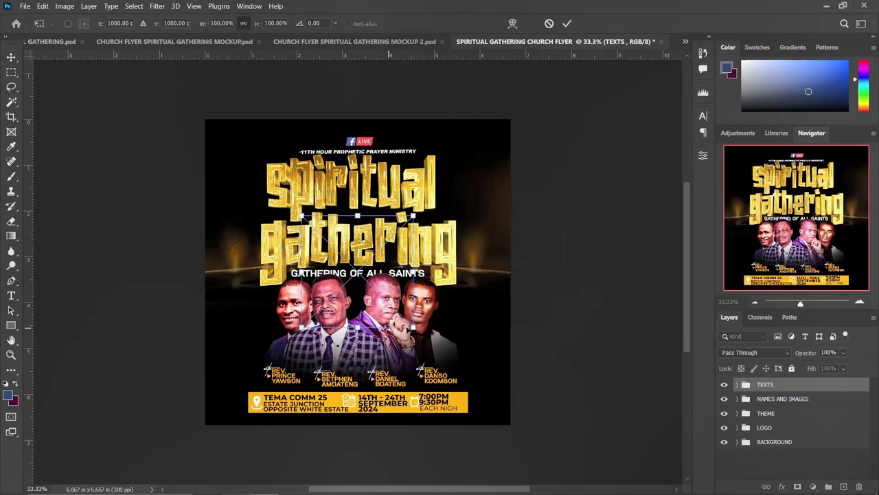
pyautogui.moveTo(444, 363); pyautogui.dragTo(516, 417)
pyautogui.press('Return')
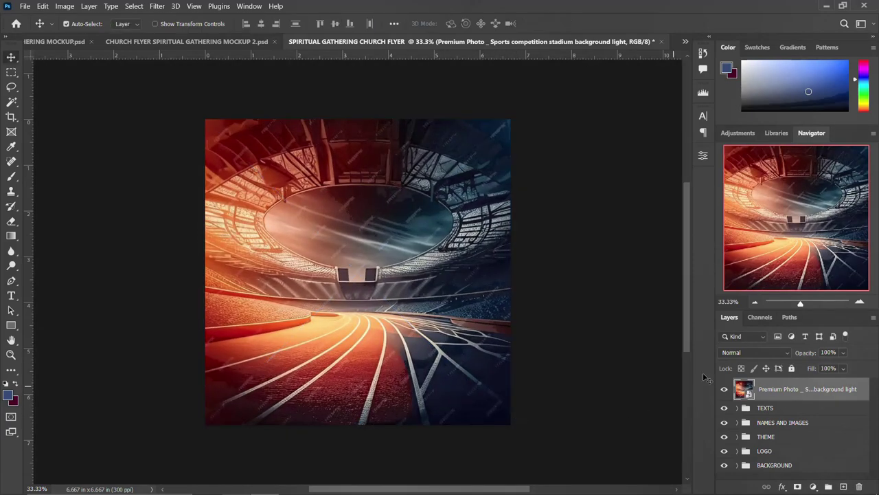
# - Set the stadium layer to Soft Light and add a layer mask
pyautogui.click(758, 348)
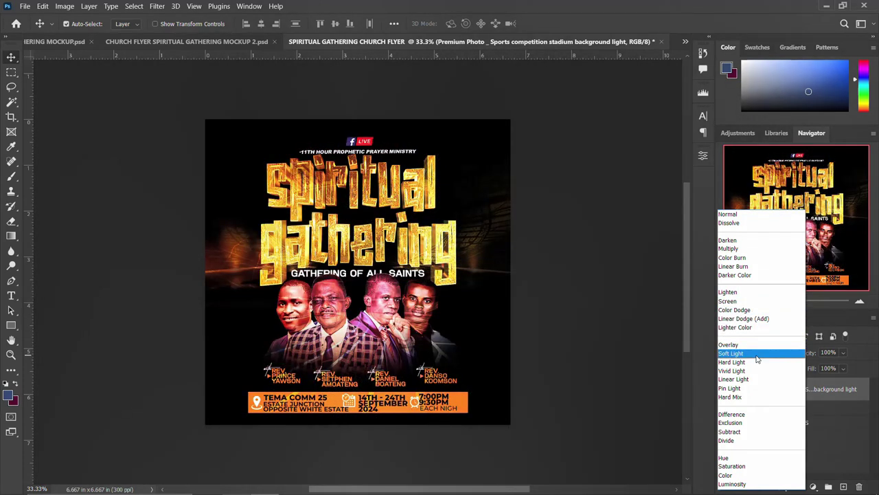
pyautogui.click(757, 354)
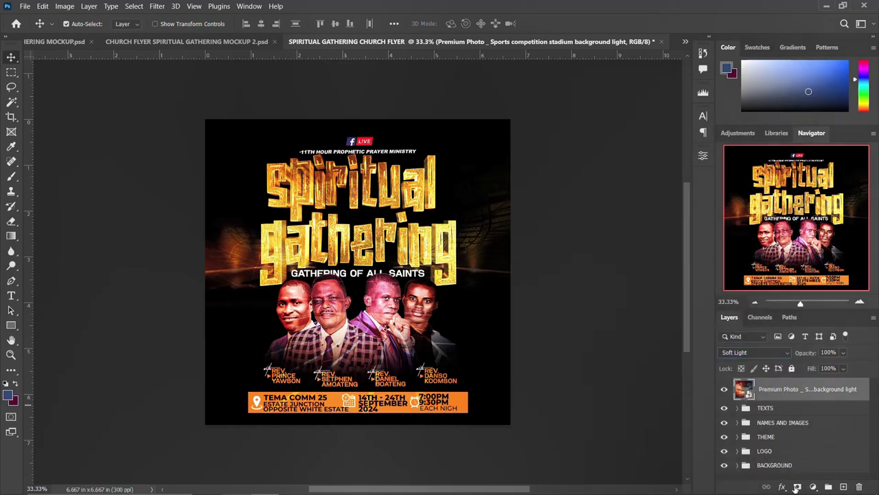
pyautogui.click(798, 487)
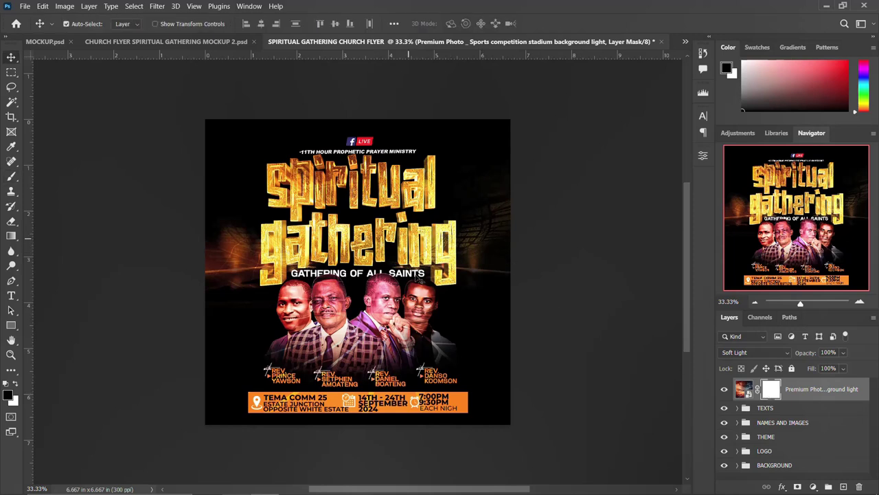
# - Brush black on the stadium mask over the left ministers and the bottom info bar
pyautogui.press('b')
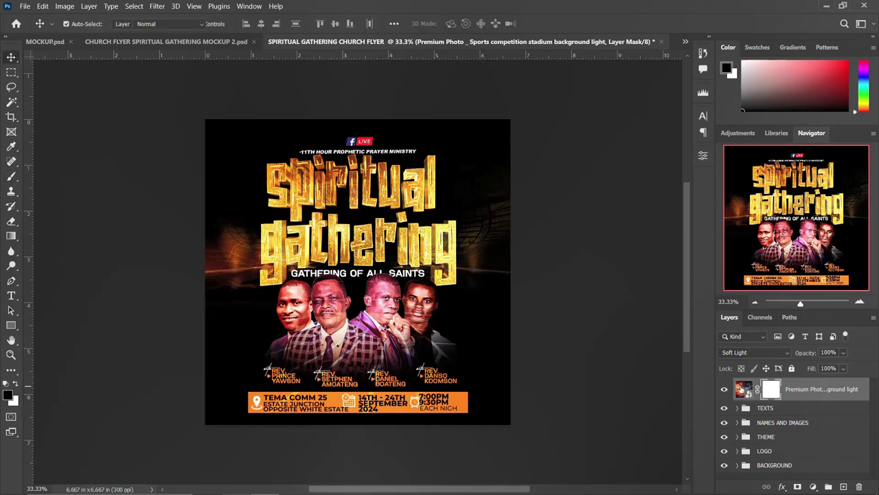
pyautogui.moveTo(395, 309)
pyautogui.mouseDown()
pyautogui.moveTo(318, 343)
pyautogui.moveTo(313, 323)
pyautogui.mouseUp()
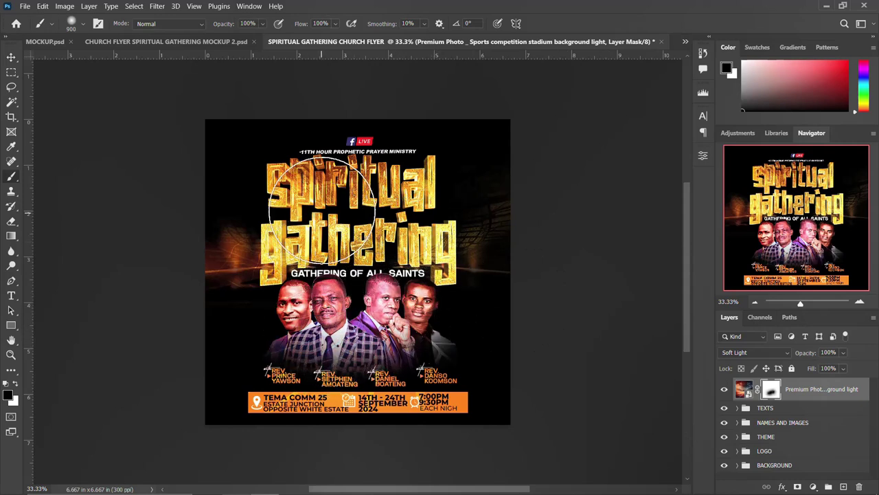
pyautogui.moveTo(337, 313)
pyautogui.mouseDown()
pyautogui.moveTo(294, 412)
pyautogui.moveTo(349, 428)
pyautogui.moveTo(398, 406)
pyautogui.moveTo(431, 375)
pyautogui.moveTo(427, 334)
pyautogui.moveTo(295, 334)
pyautogui.moveTo(320, 312)
pyautogui.mouseUp()
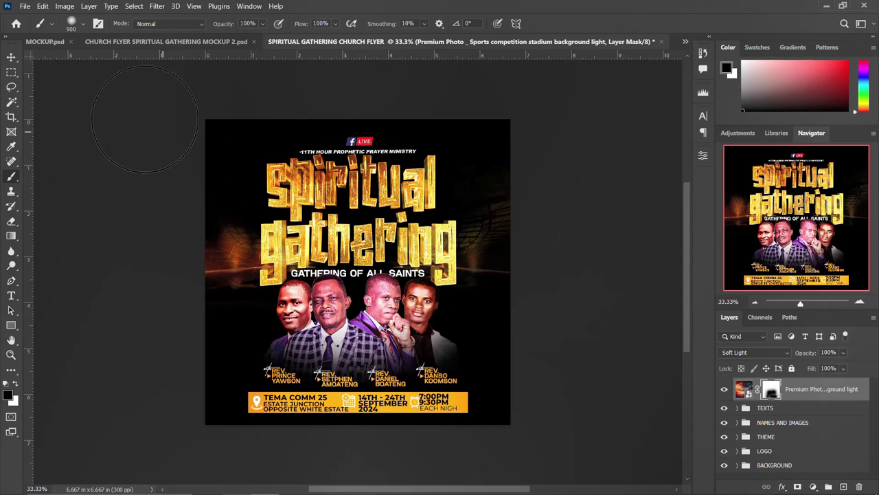
pyautogui.click(12, 58)
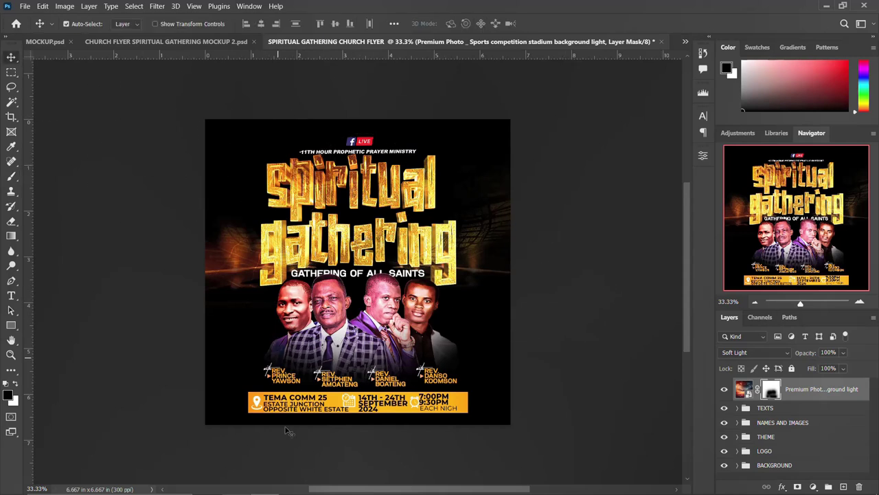
pyautogui.click(235, 487)
# - Place the 'As luzes do palco' stage-lights image, scale it to 195.32%, commit, and preview blend modes
pyautogui.moveTo(225, 271); pyautogui.dragTo(585, 293)
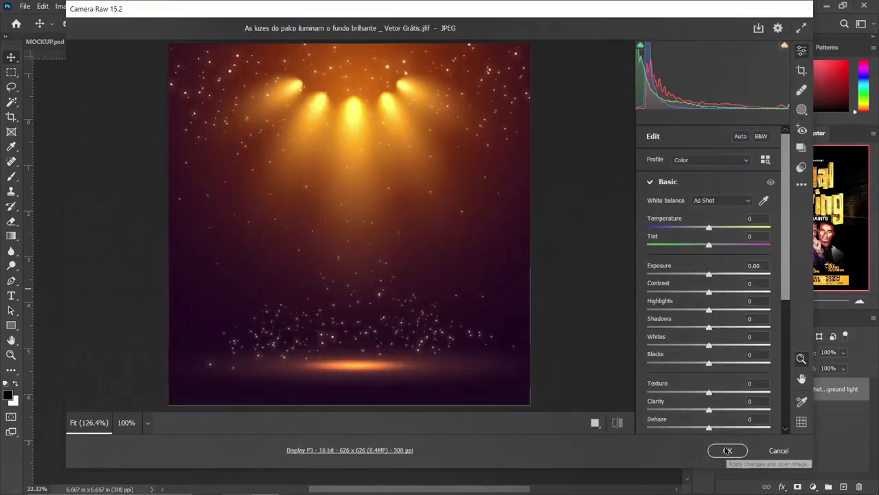
pyautogui.click(727, 450)
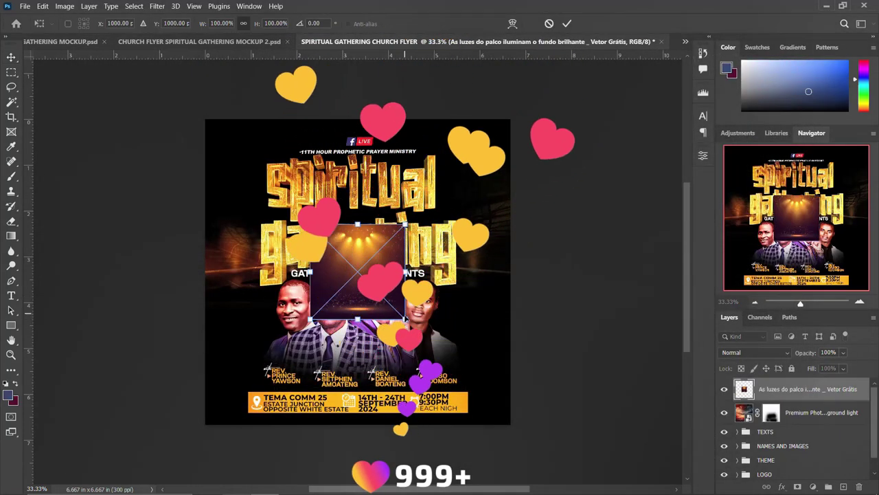
pyautogui.moveTo(405, 319); pyautogui.dragTo(513, 427)
pyautogui.press('Return')
pyautogui.hotkey('shift', 'alt', 'f')
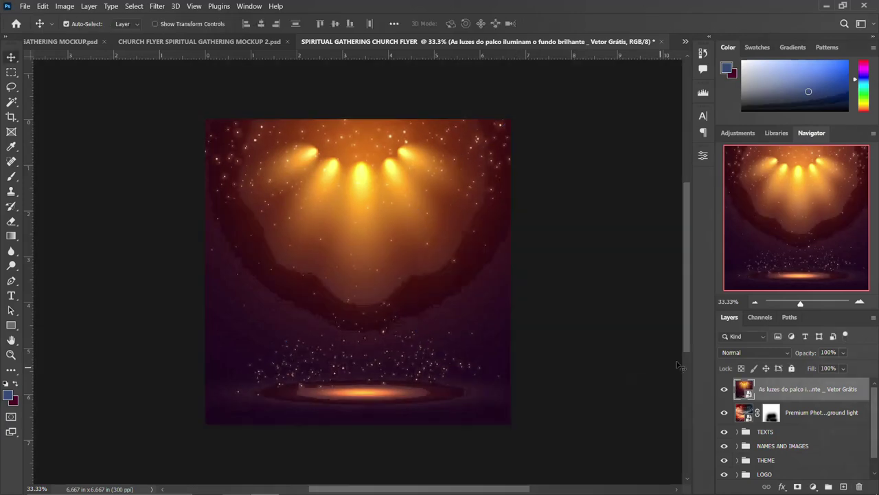
pyautogui.click(752, 353)
pyautogui.press('Up')
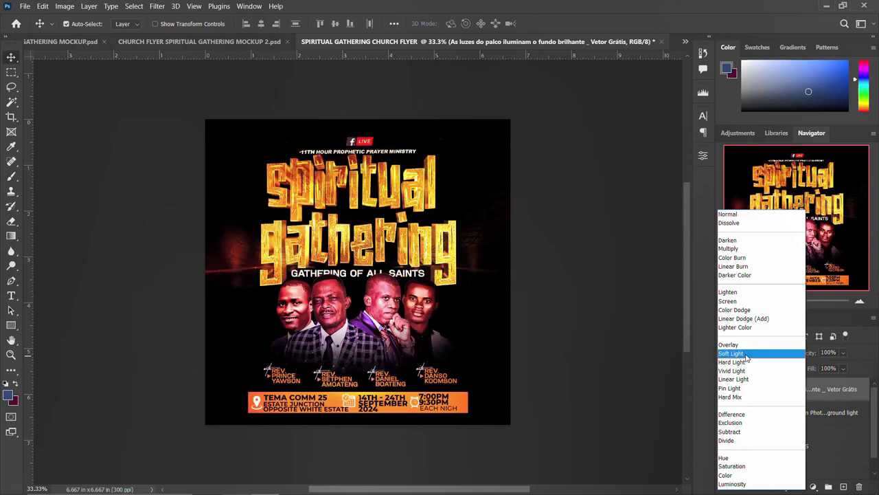
# - Set the stage lights to Soft Light, add a mask, and brush black over faces and title
pyautogui.click(746, 353)
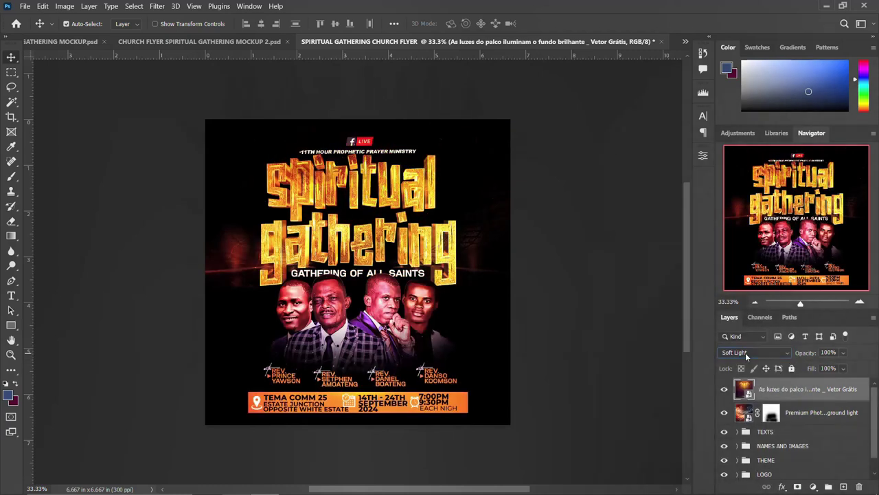
pyautogui.click(798, 486)
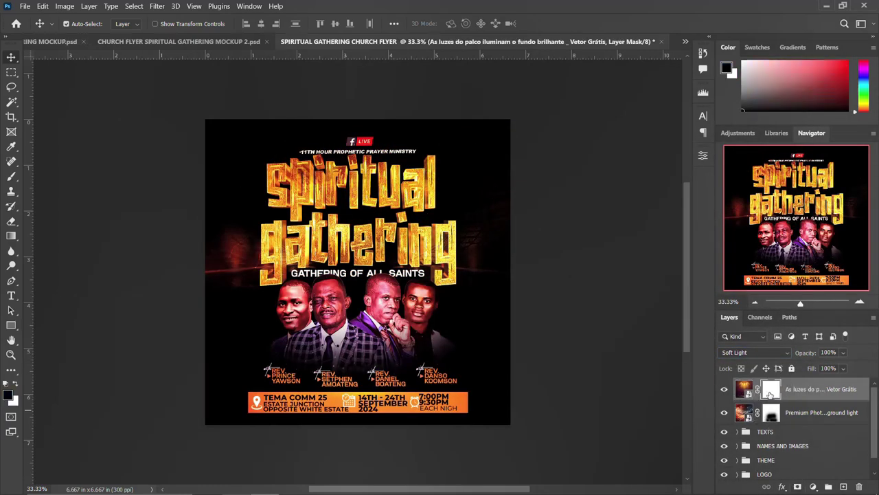
pyautogui.press('b')
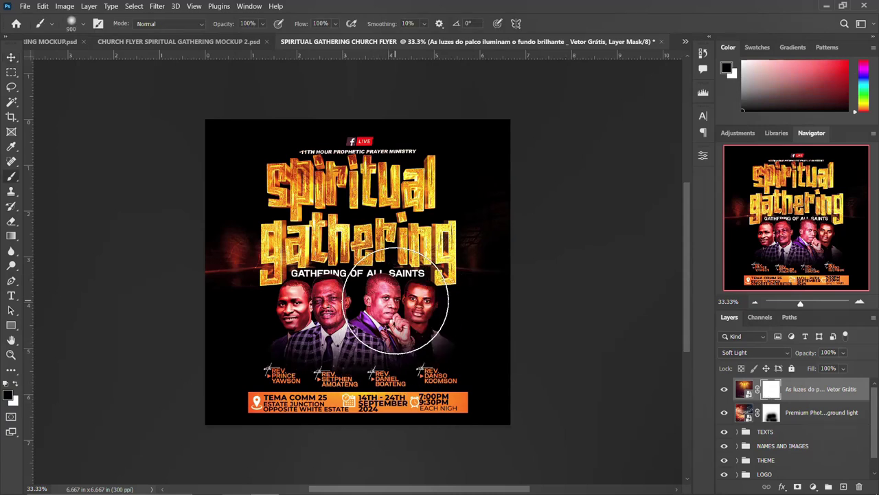
pyautogui.moveTo(306, 301)
pyautogui.mouseDown()
pyautogui.moveTo(328, 212)
pyautogui.moveTo(310, 188)
pyautogui.moveTo(380, 182)
pyautogui.moveTo(472, 147)
pyautogui.moveTo(402, 212)
pyautogui.moveTo(373, 334)
pyautogui.moveTo(370, 406)
pyautogui.moveTo(417, 422)
pyautogui.moveTo(252, 382)
pyautogui.moveTo(254, 323)
pyautogui.moveTo(313, 296)
pyautogui.moveTo(408, 302)
pyautogui.mouseUp()
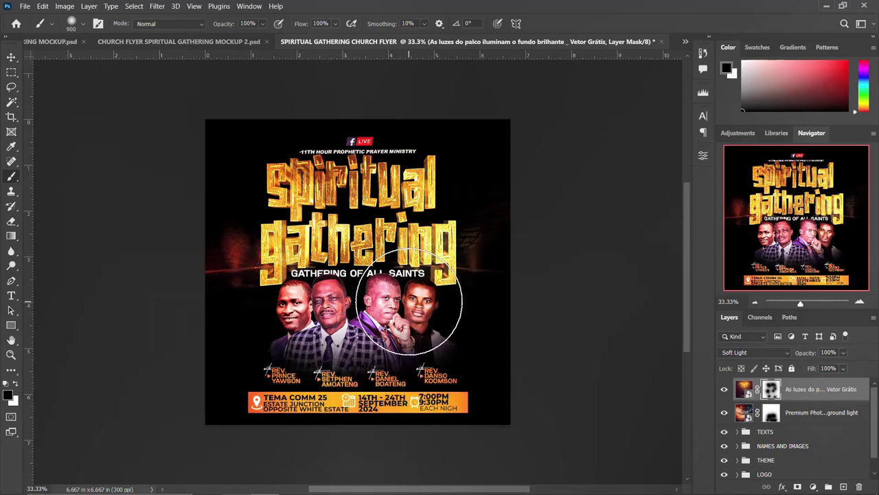
# - Paint more black on the stadium layer's mask over the title and faces
pyautogui.click(779, 414)
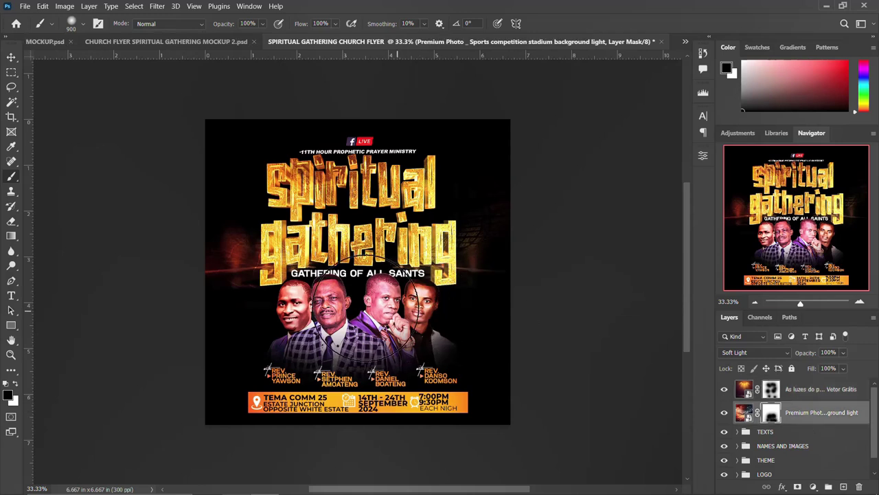
pyautogui.moveTo(307, 280)
pyautogui.mouseDown()
pyautogui.moveTo(317, 201)
pyautogui.moveTo(358, 185)
pyautogui.moveTo(406, 237)
pyautogui.moveTo(325, 275)
pyautogui.mouseUp()
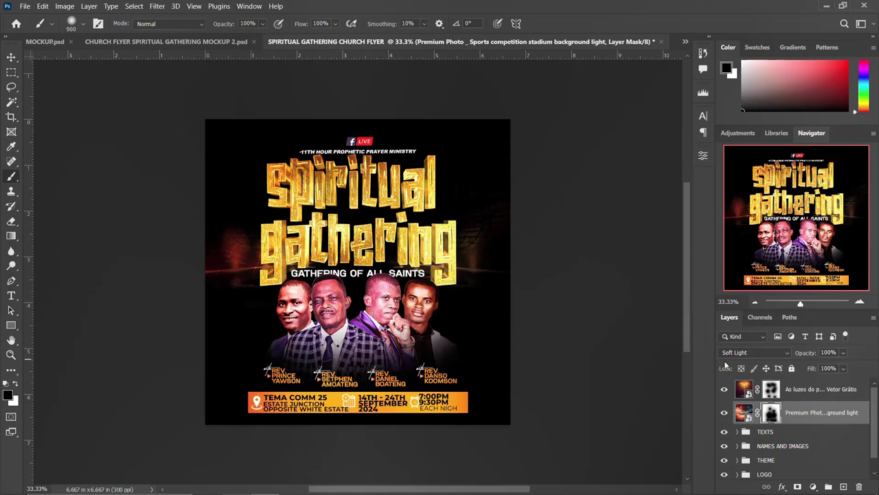
pyautogui.click(13, 57)
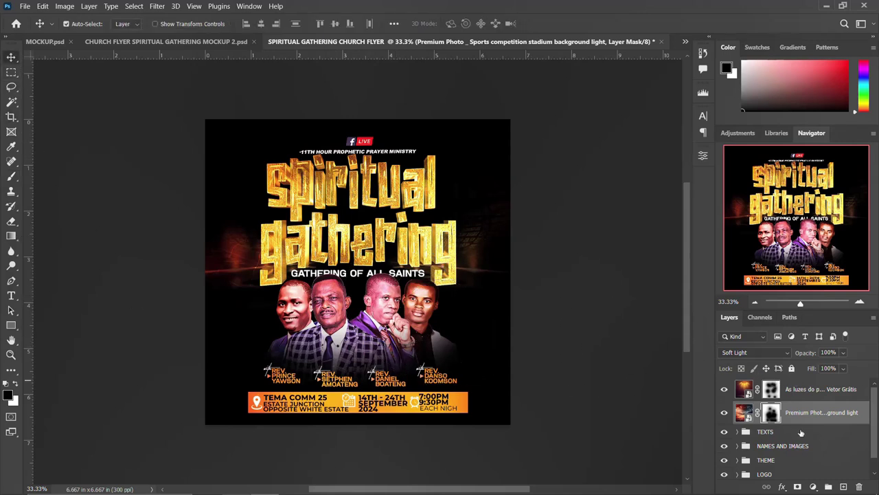
# - Group the stage lights and stadium light layers as GLOWS and toggle the group's visibility to compare
pyautogui.click(808, 390)
pyautogui.hotkey('ctrl', 'g')
pyautogui.doubleClick(764, 385)
pyautogui.write('GLOWA')
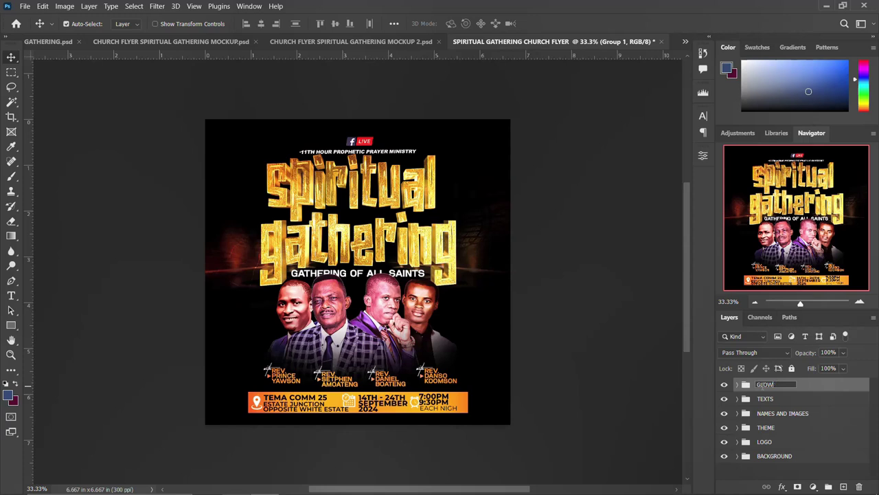
pyautogui.press('Return')
pyautogui.click(723, 386)
pyautogui.click(722, 386)
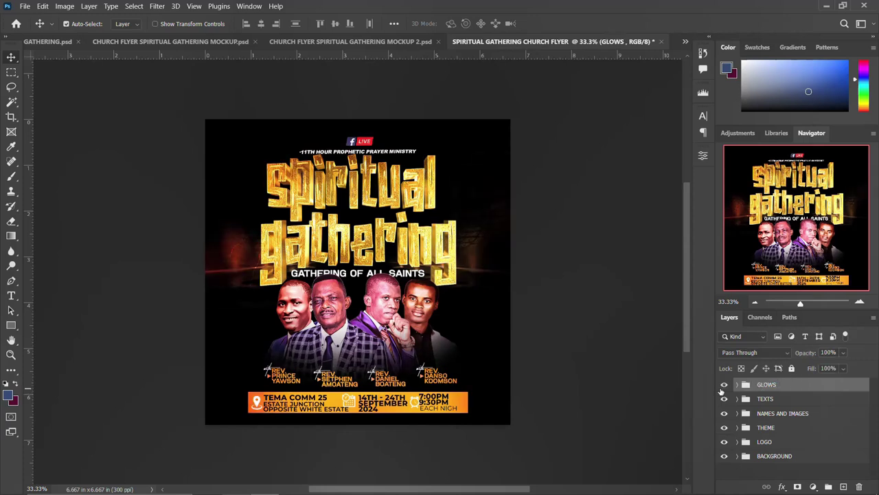
pyautogui.scroll(1, 485, 357)
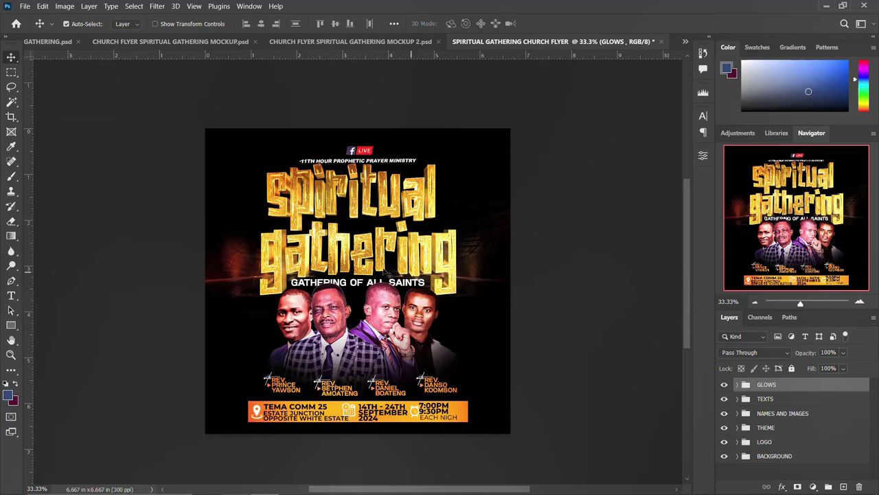
# - Show the layout guides, then browse MOCKUP.psd, MOCKUP 2.psd and the earlier flyer before returning
pyautogui.hotkey('ctrl', ';')
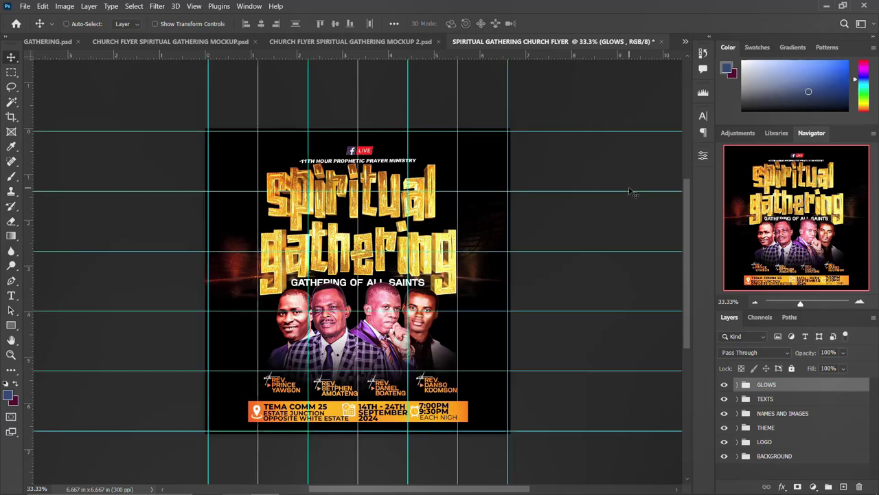
pyautogui.click(231, 43)
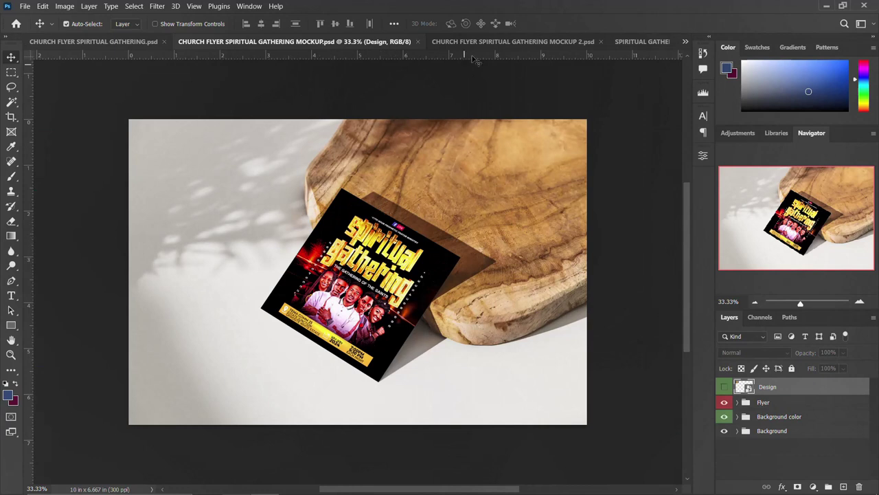
pyautogui.click(536, 41)
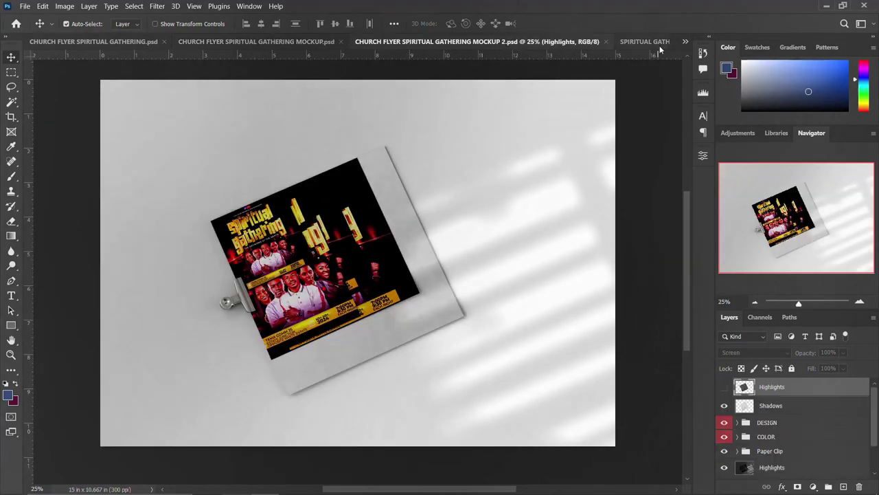
pyautogui.click(242, 44)
pyautogui.click(131, 41)
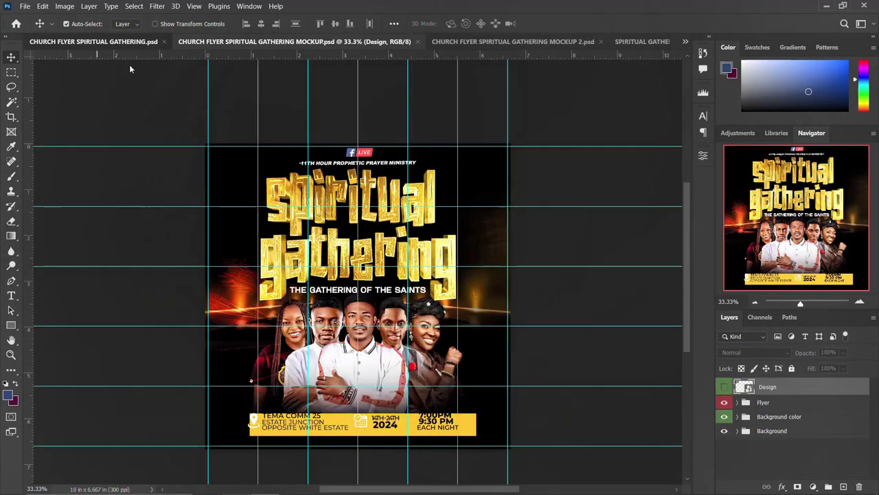
pyautogui.click(661, 43)
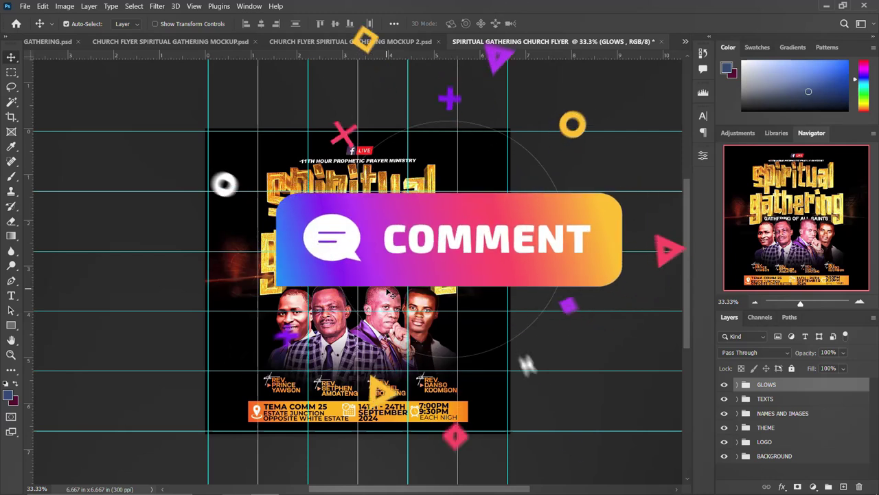
# - Scroll to review the finished four-minister Spiritual Gathering flyer with guides showing
pyautogui.scroll(-1, 391, 292)
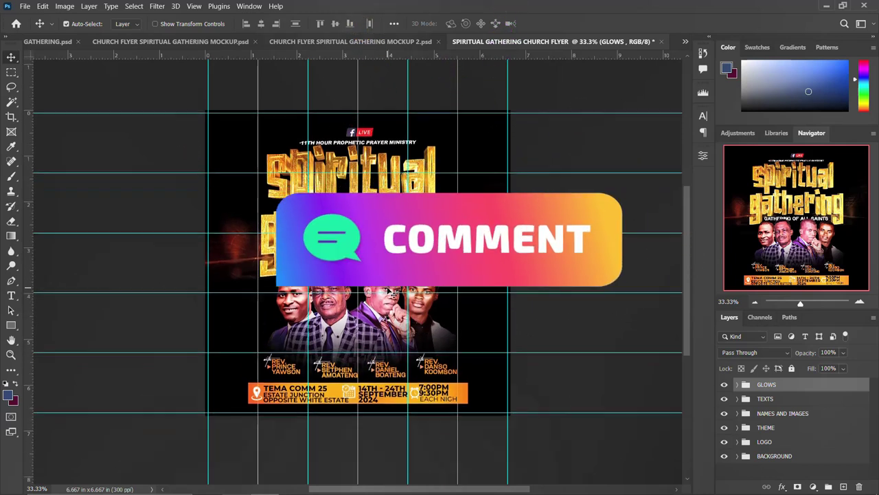